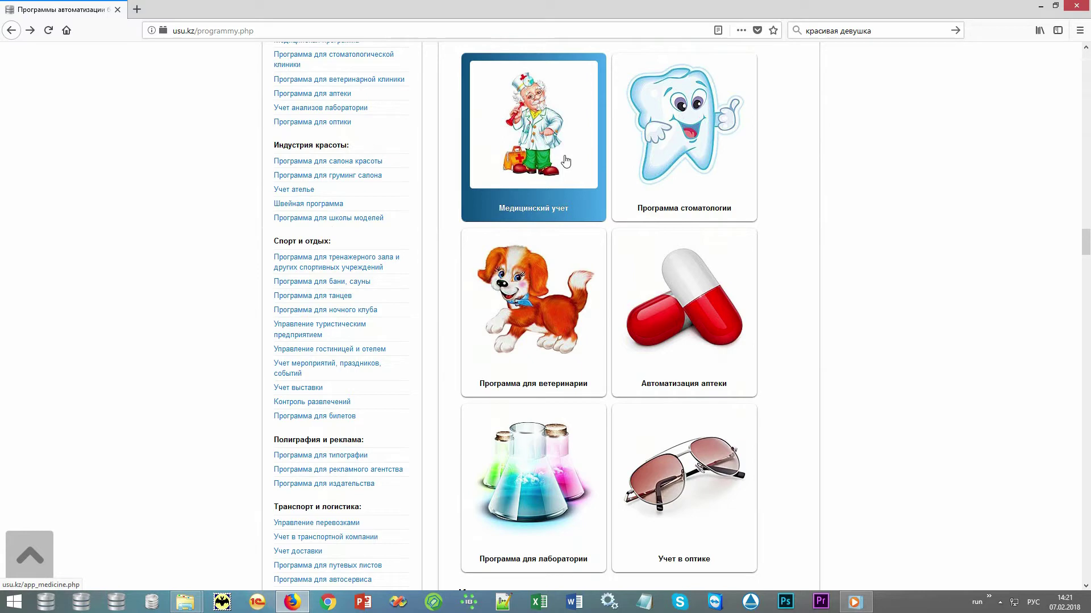
# Open the Медицинский учет program page and review its feature tiles from Любой язык through the made-to-order options
pyautogui.click(565, 161)
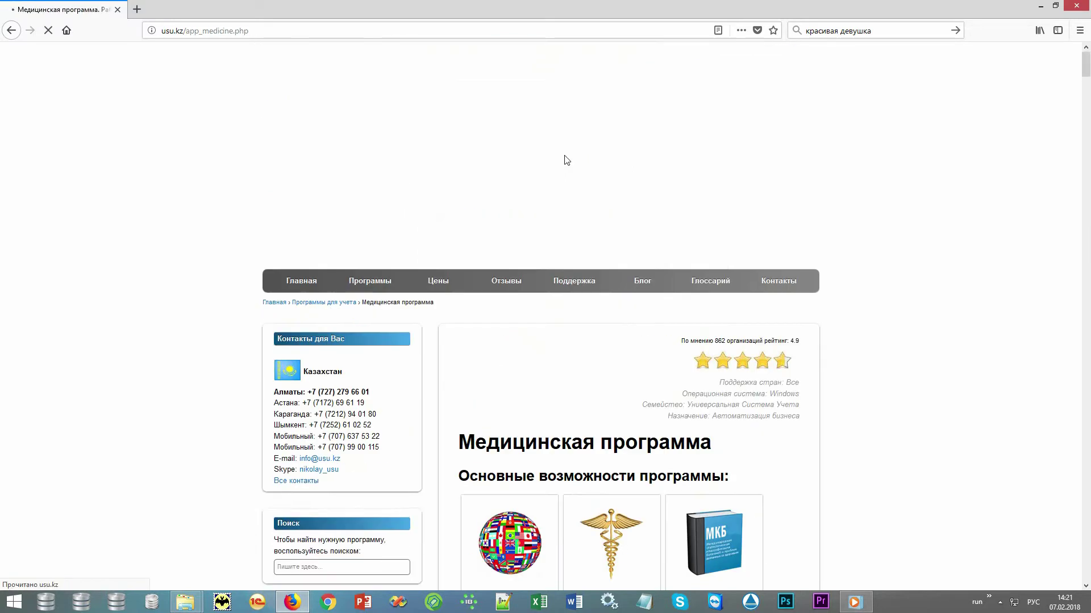
pyautogui.scroll(-5, 962, 236)
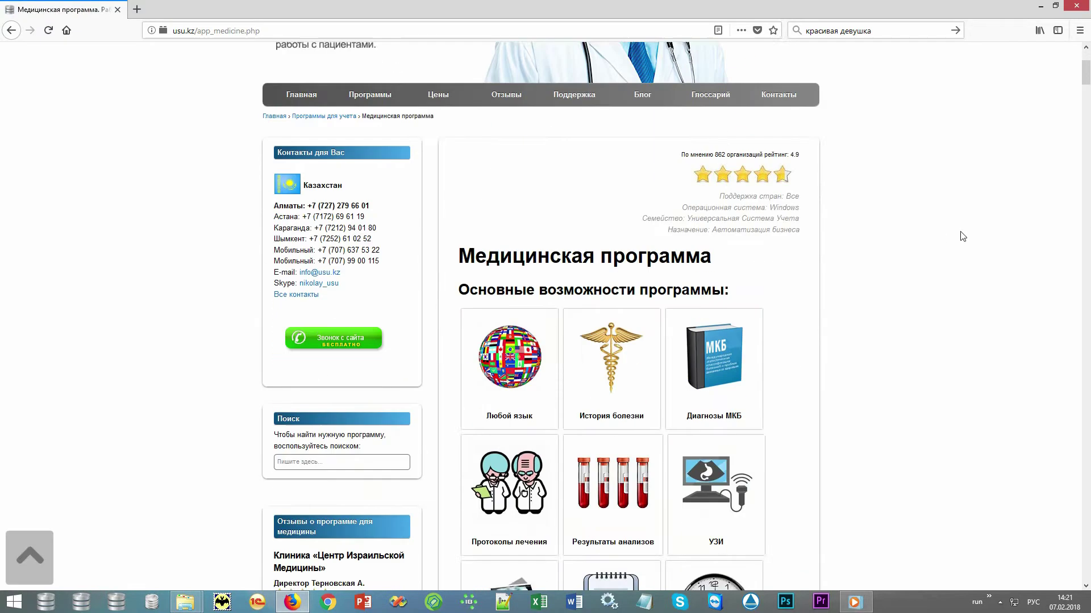
pyautogui.scroll(-8, 960, 235)
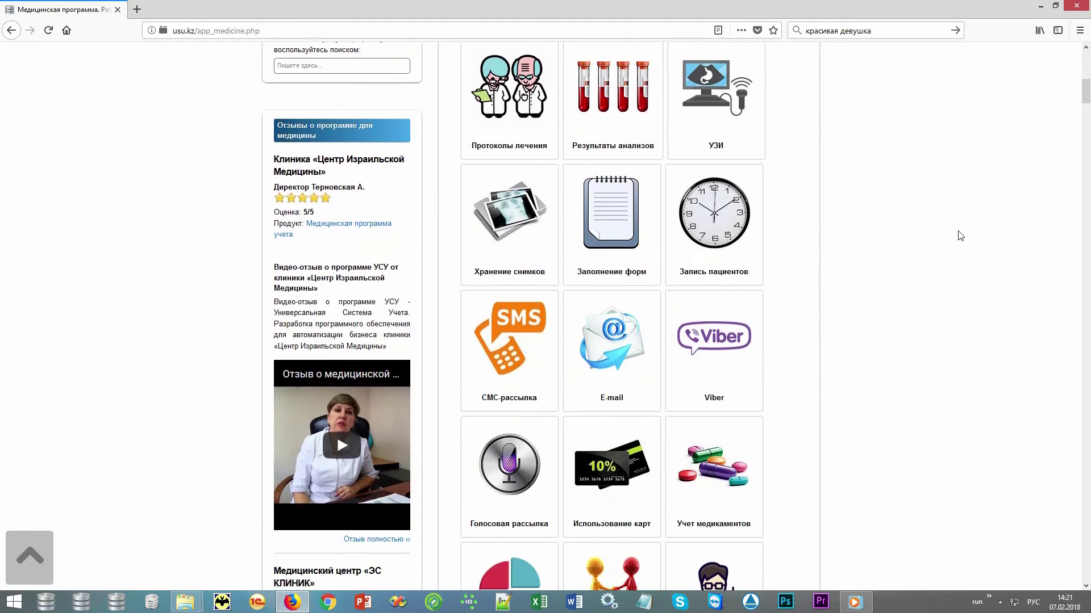
pyautogui.scroll(-4, 958, 234)
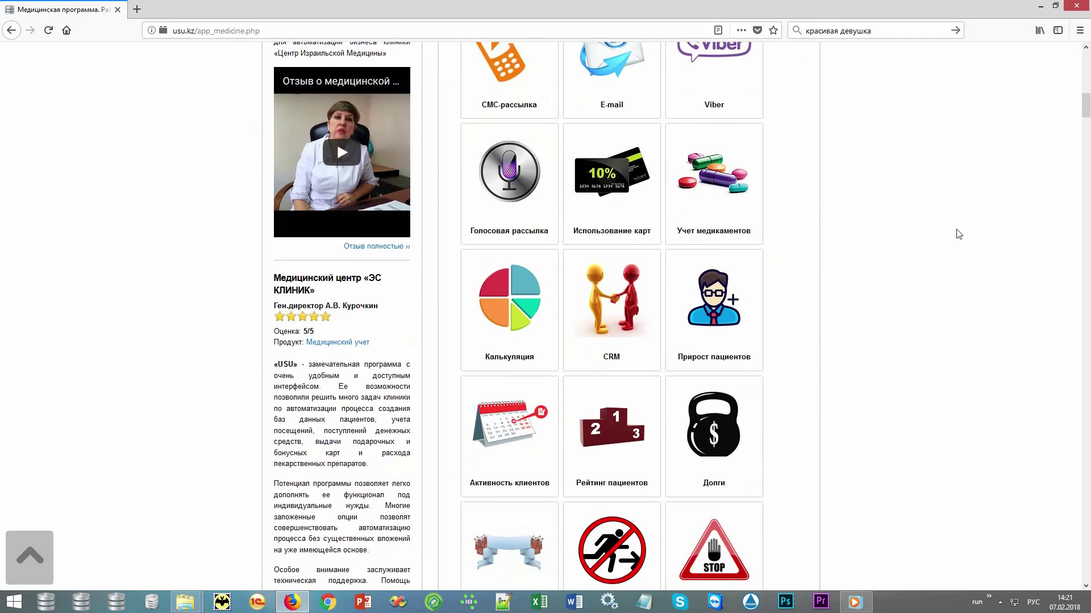
pyautogui.scroll(-5, 959, 234)
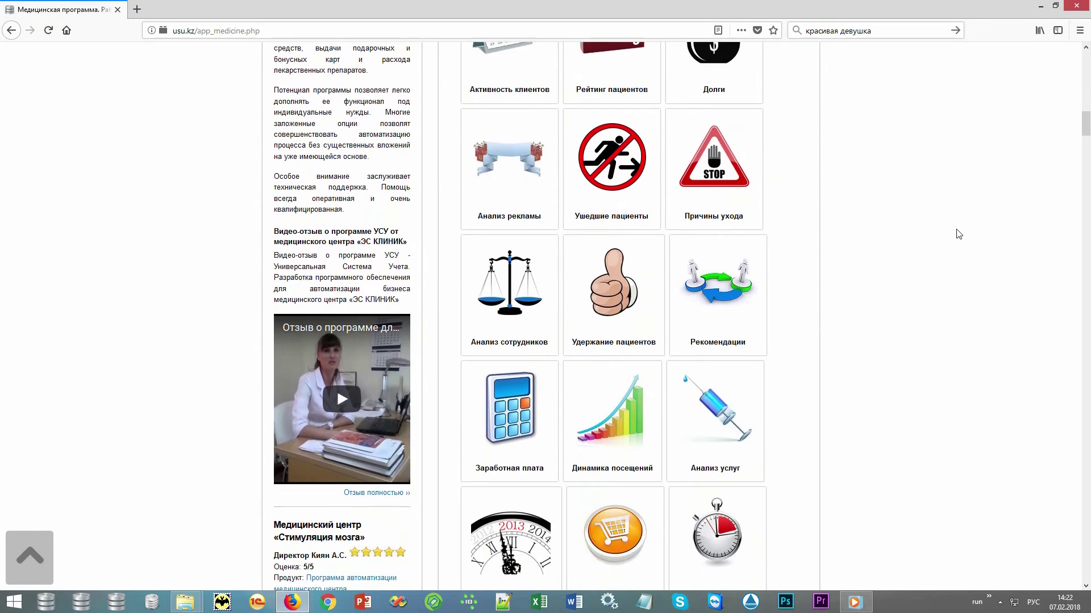
pyautogui.scroll(-2, 958, 234)
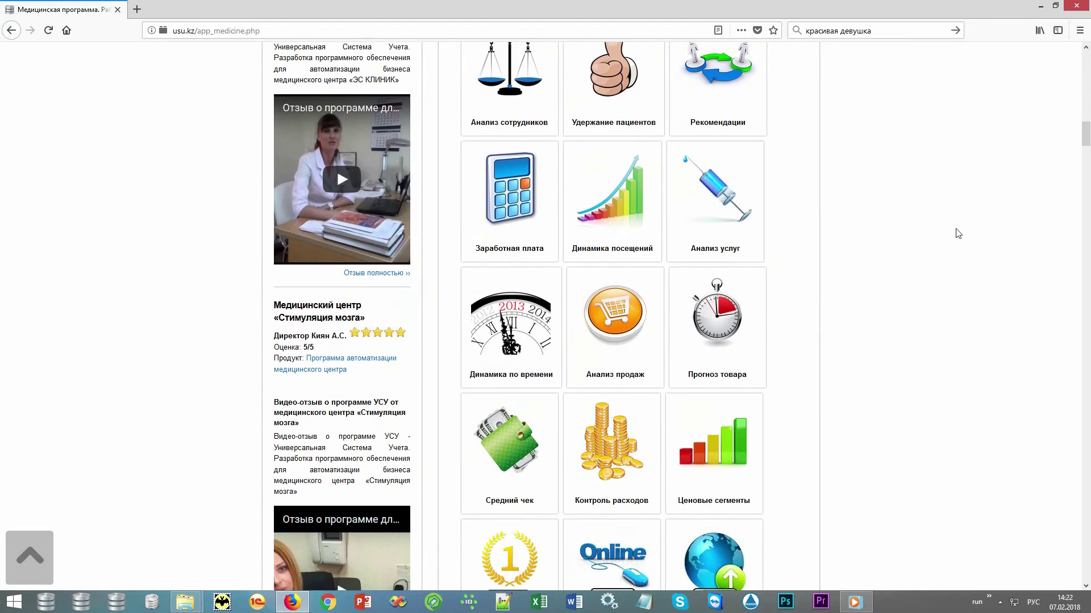
pyautogui.scroll(-3, 959, 234)
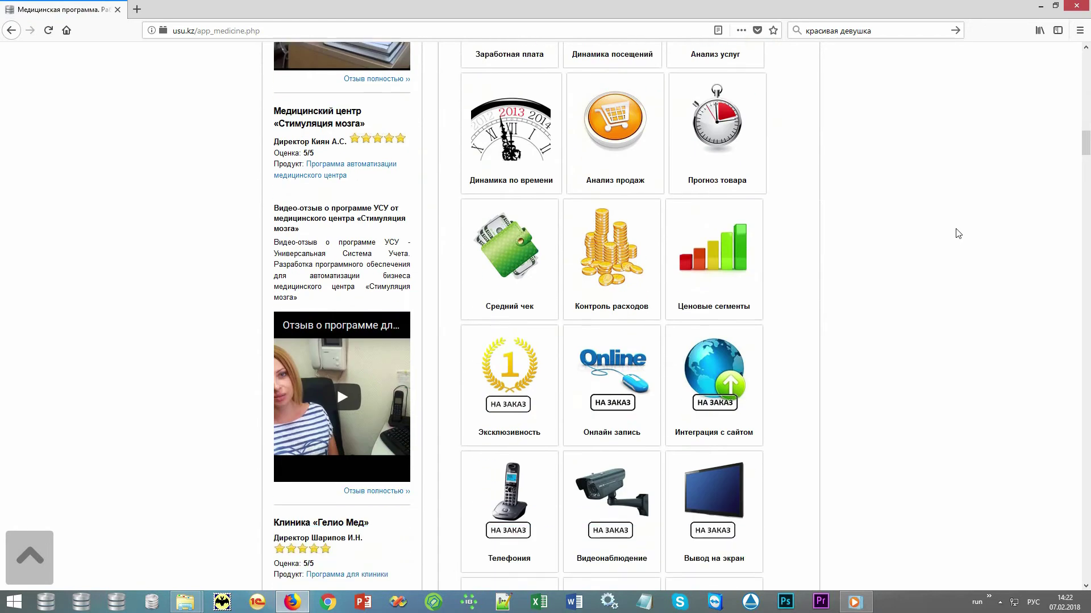
pyautogui.scroll(-2, 959, 234)
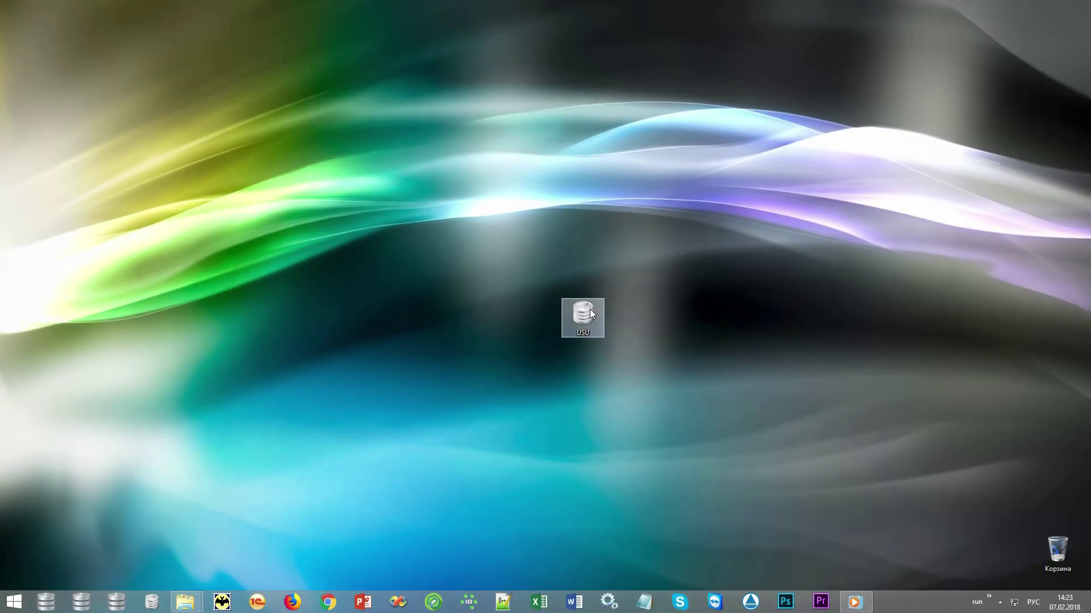
# Launch the USU accounting program from the desktop and sign in with the user name, password and role MAIN
pyautogui.doubleClick(590, 309)
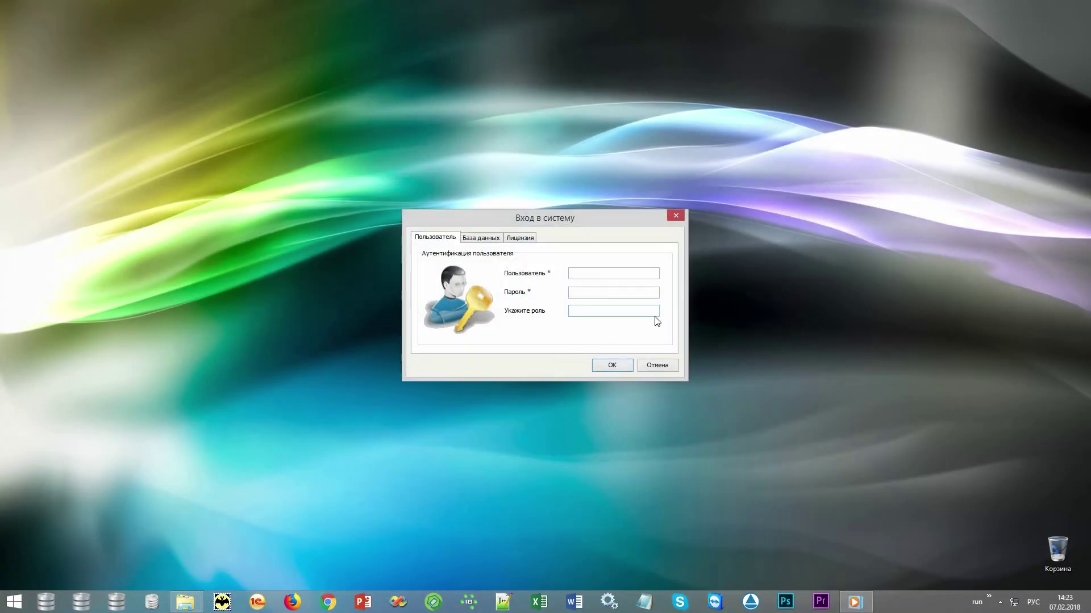
pyautogui.hotkey('alt', 'shift')
pyautogui.write('NIKOLAY')
pyautogui.write('MAIN')
pyautogui.moveTo(597, 309); pyautogui.dragTo(562, 312)
pyautogui.click(615, 312)
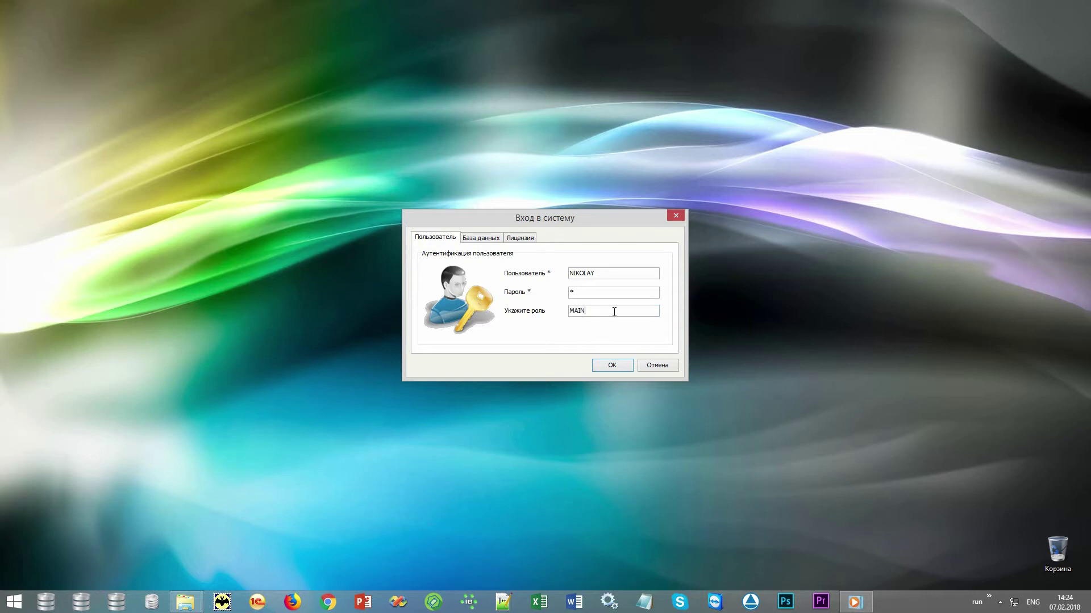
pyautogui.click(619, 368)
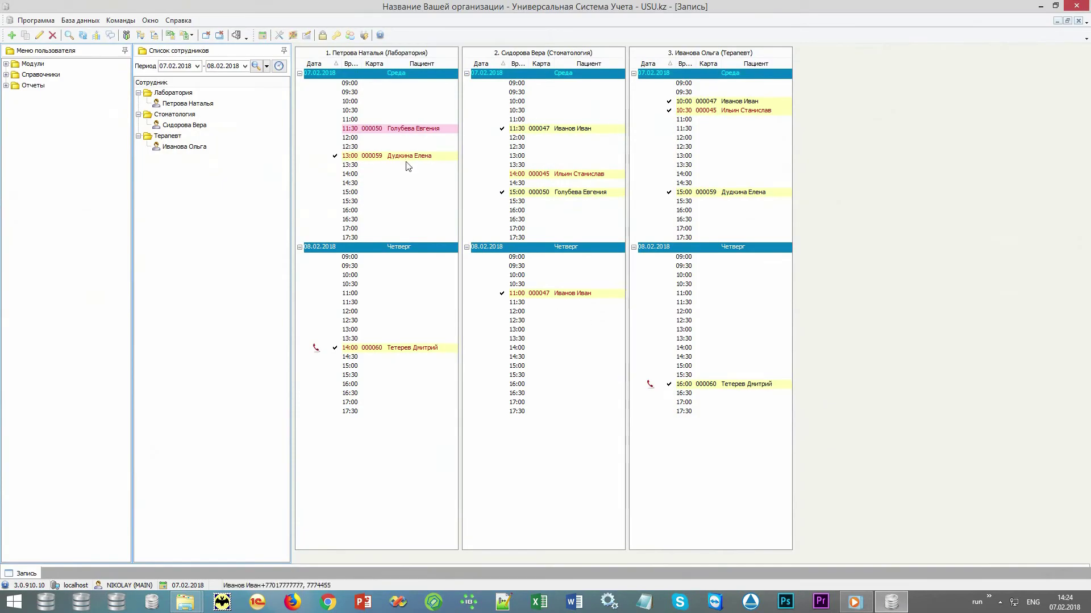
# Turn off the operating system style and try the Современный темный стиль and Пришла весна interface styles
pyautogui.click(293, 36)
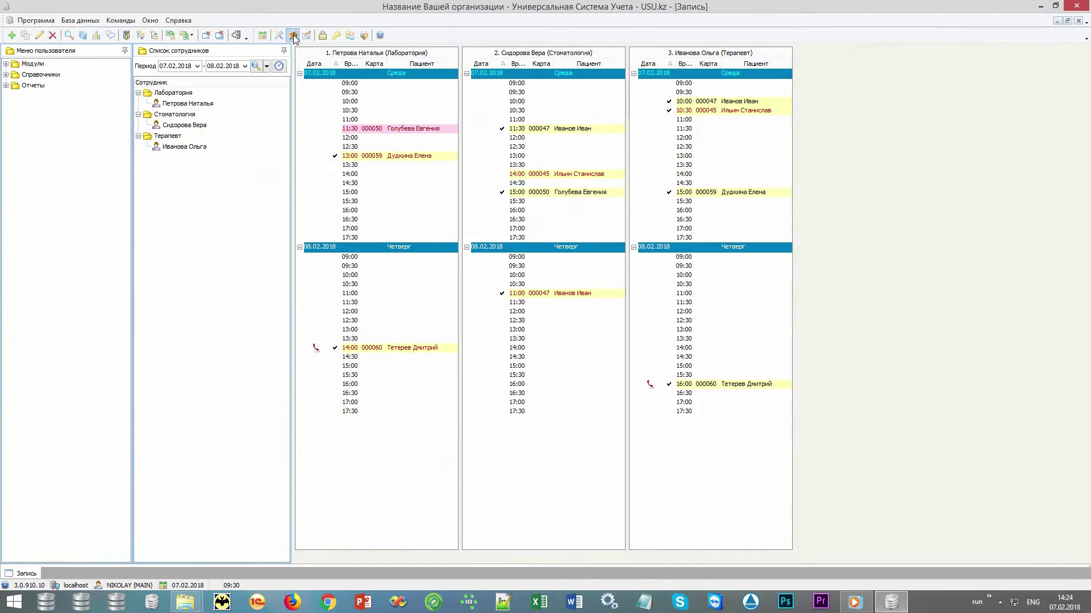
pyautogui.click(571, 296)
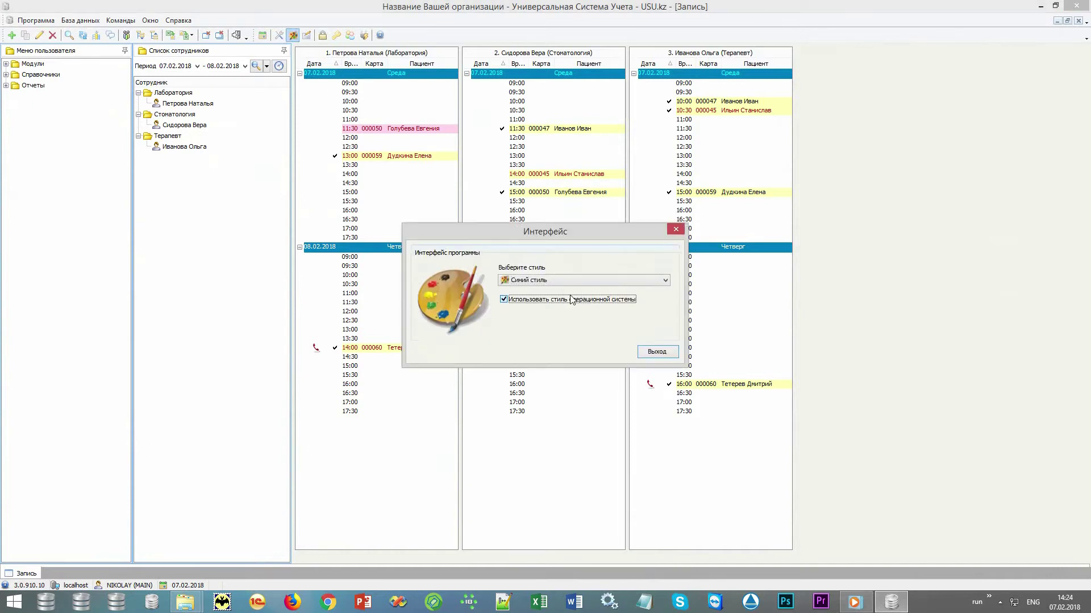
pyautogui.click(665, 283)
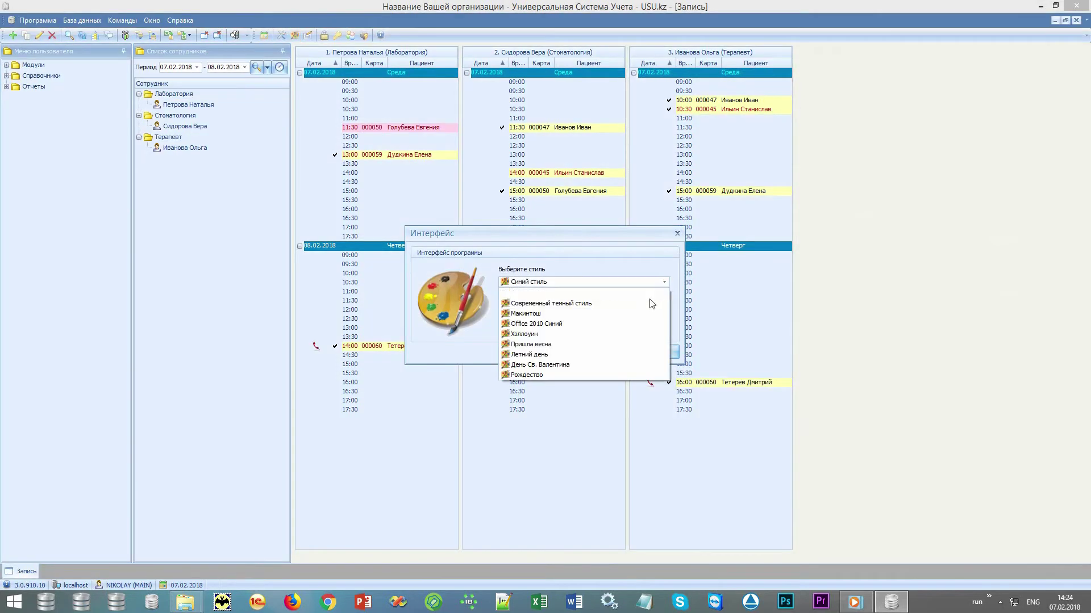
pyautogui.click(650, 302)
pyautogui.click(667, 283)
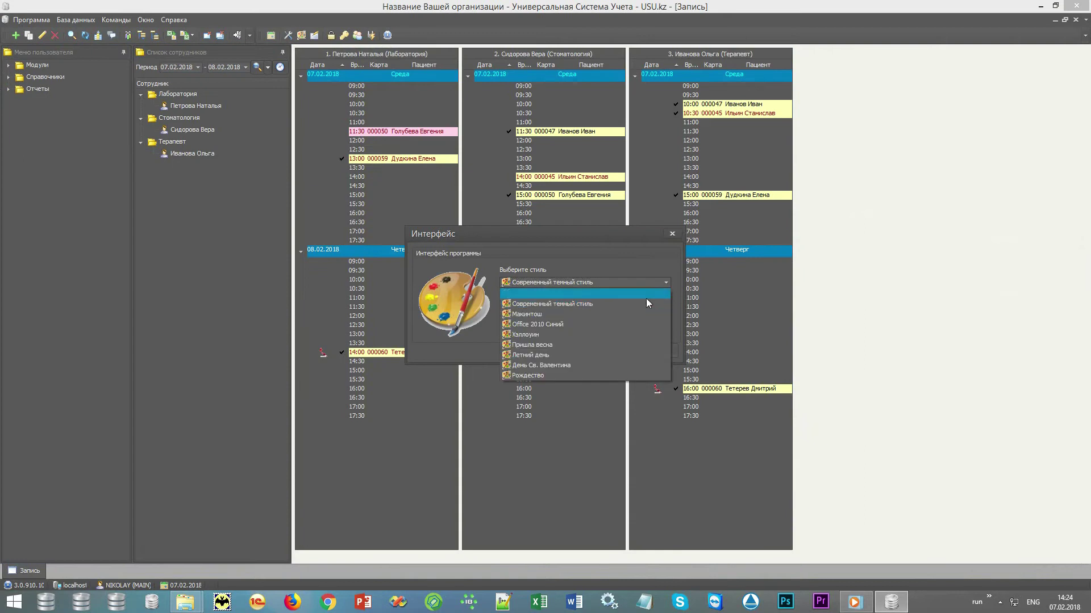
pyautogui.click(618, 344)
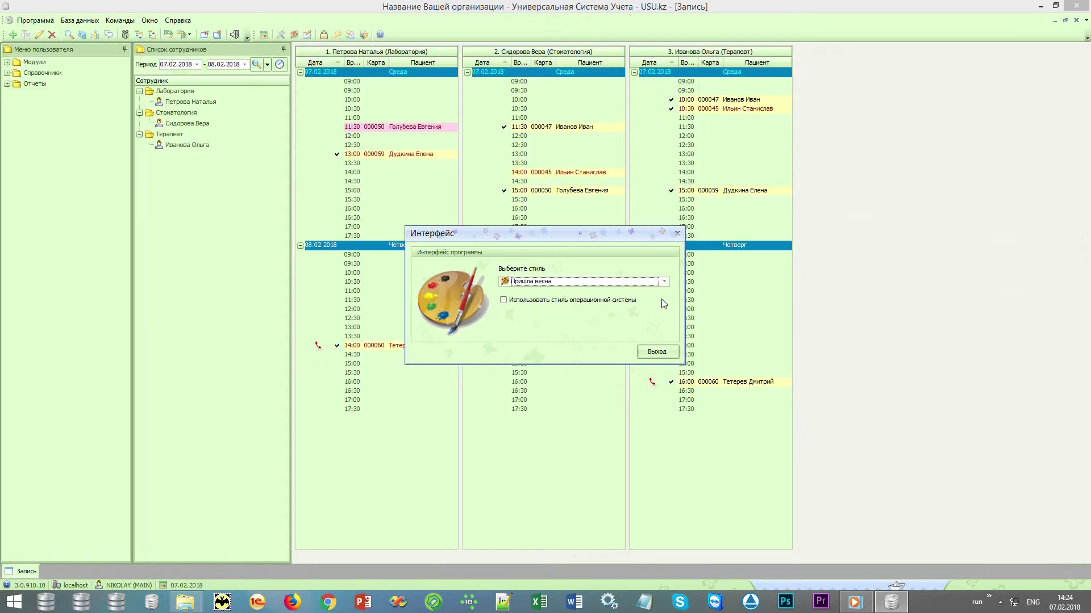
# Try the День Св. Валентина interface style, and restore the operating system style before closing the interface settings
pyautogui.click(664, 282)
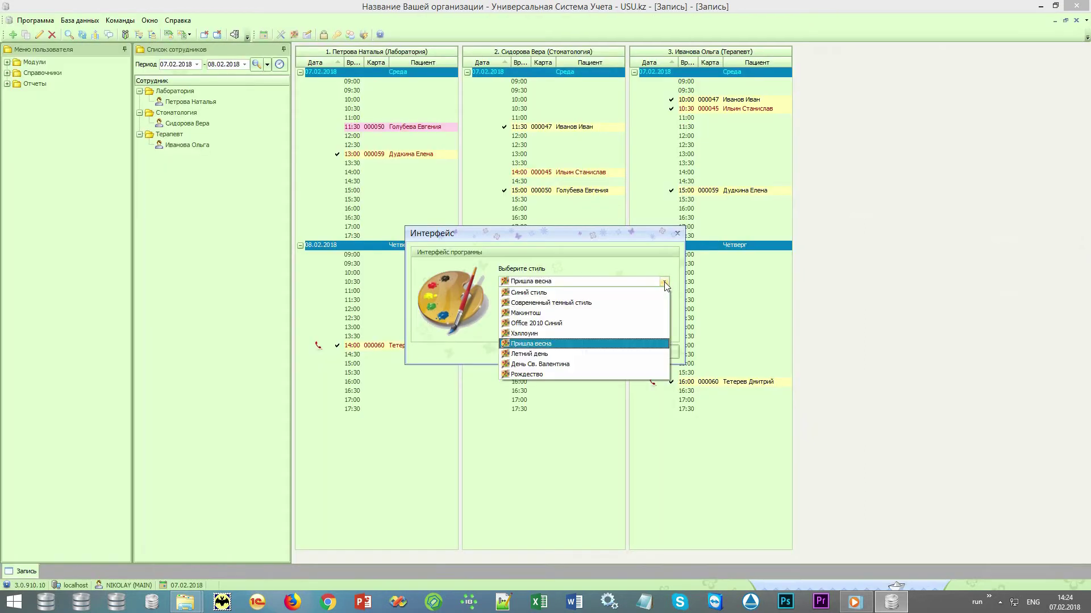
pyautogui.click(589, 364)
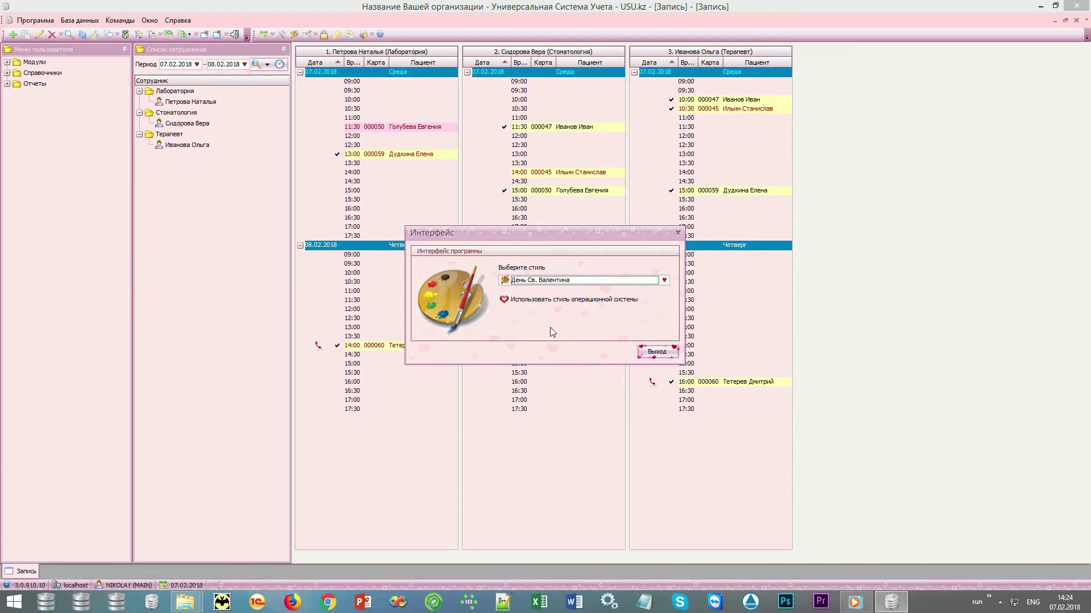
pyautogui.click(549, 301)
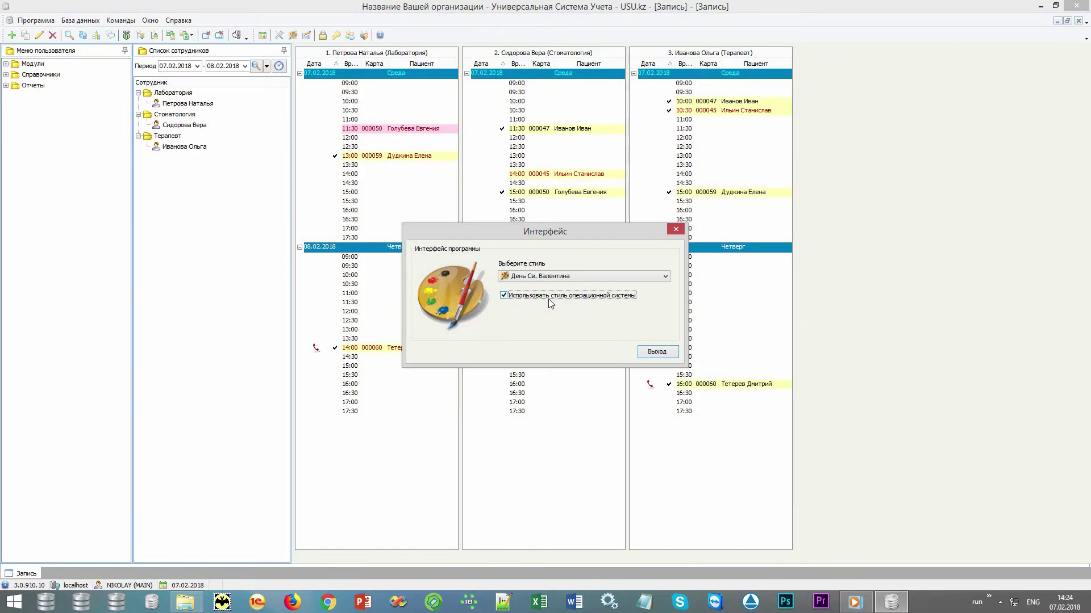
pyautogui.click(658, 355)
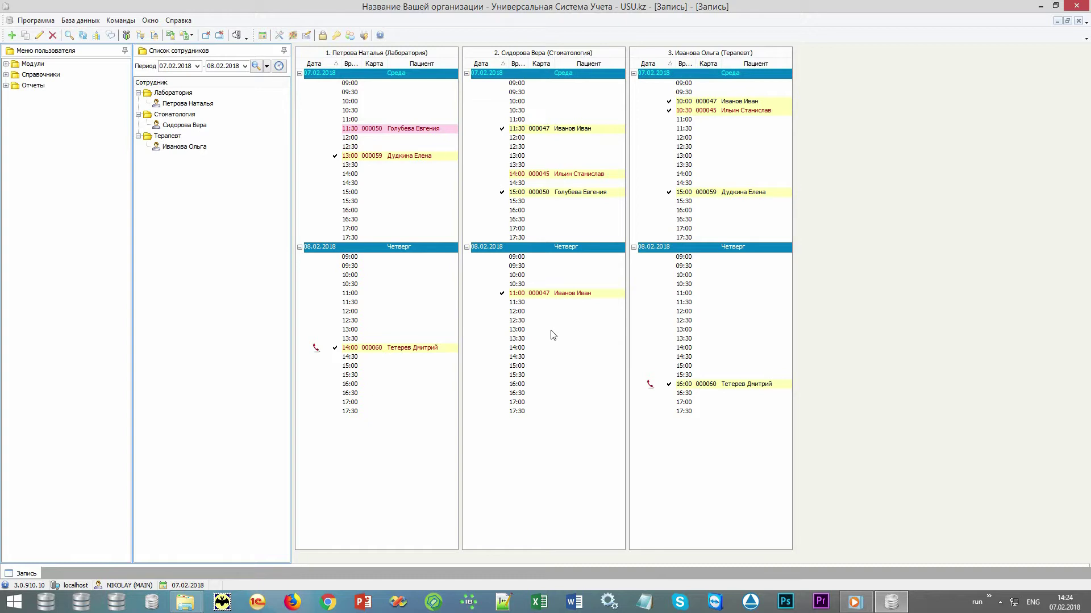
# Close and reopen the appointment schedule, and look at the calendar for the period's end date
pyautogui.click(206, 35)
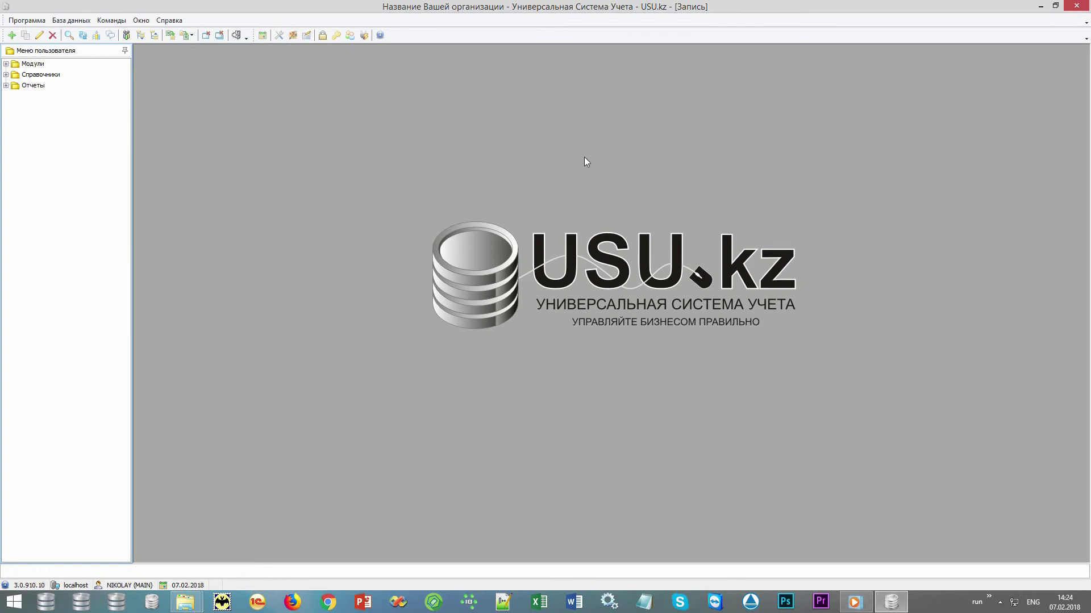
pyautogui.click(262, 35)
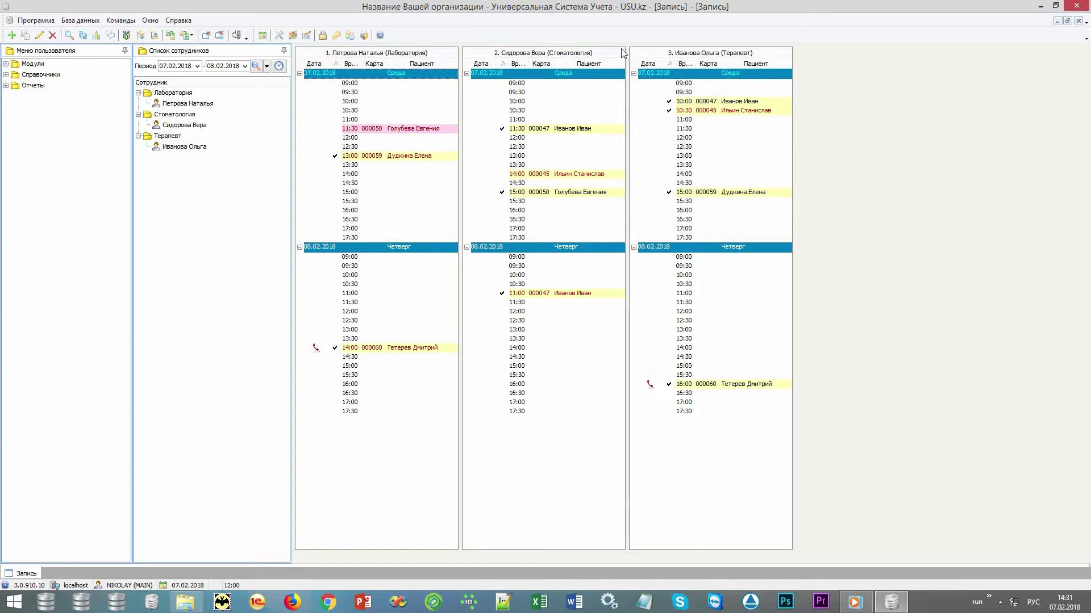
pyautogui.click(245, 66)
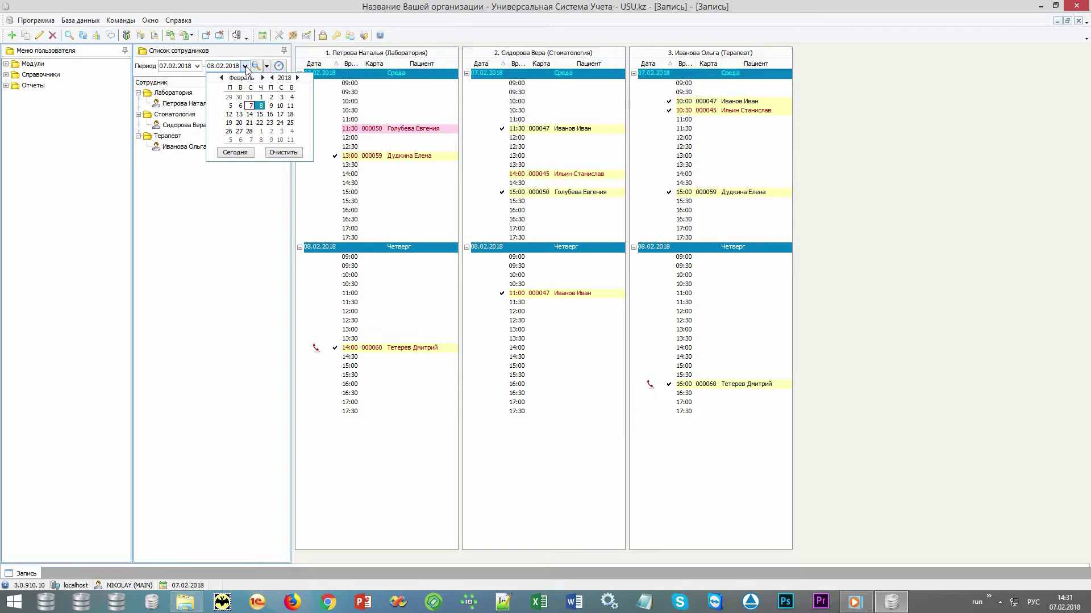
pyautogui.click(245, 67)
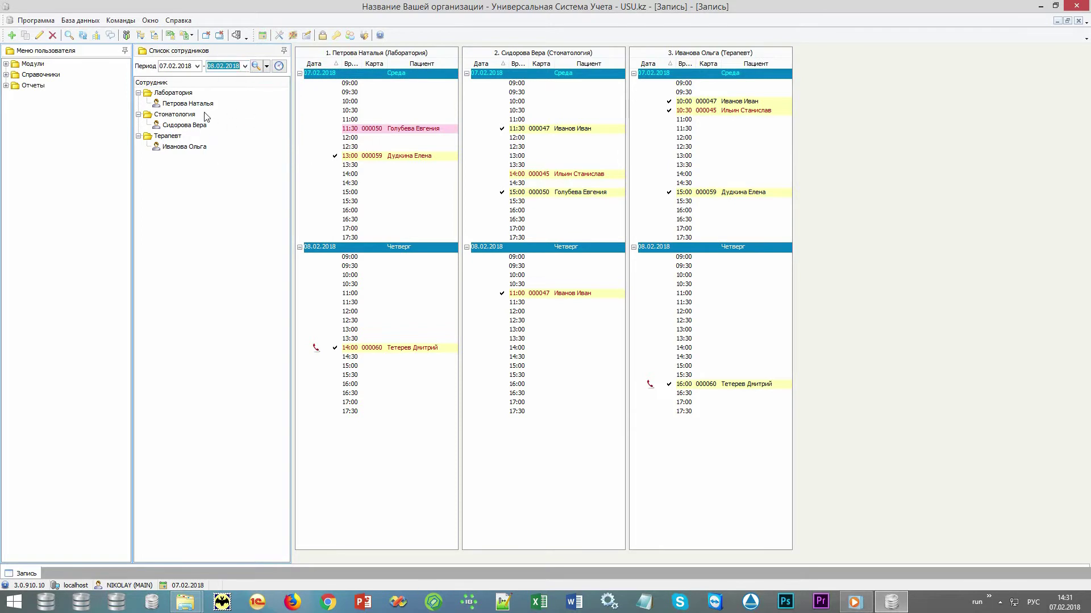
# Go through the Лаборатория, Стоматология and Терапевт departments in the employee list, ending on the therapist
pyautogui.click(186, 95)
pyautogui.click(181, 114)
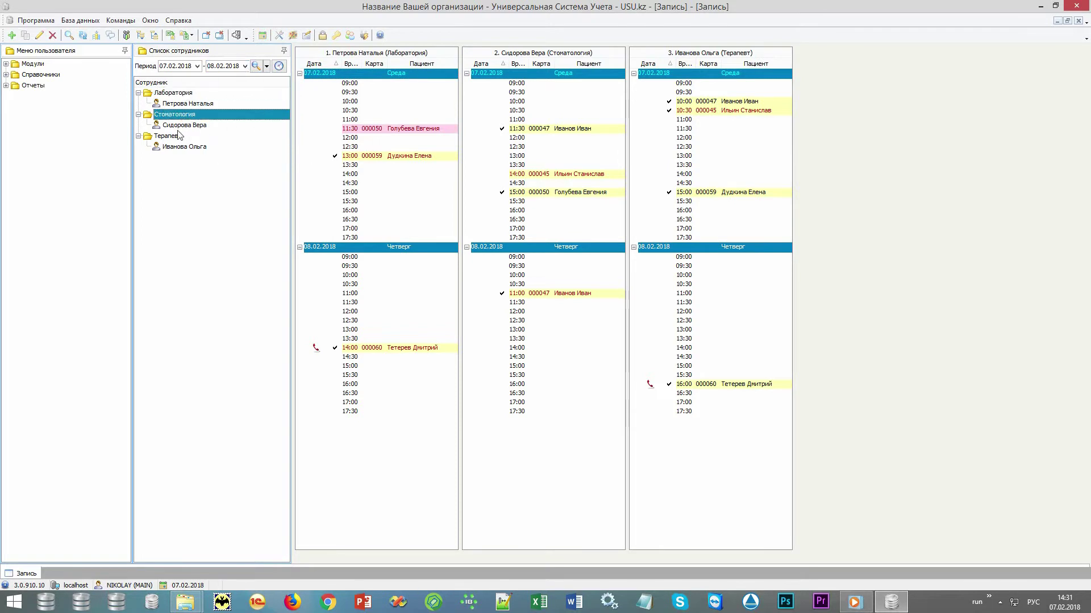
pyautogui.click(179, 137)
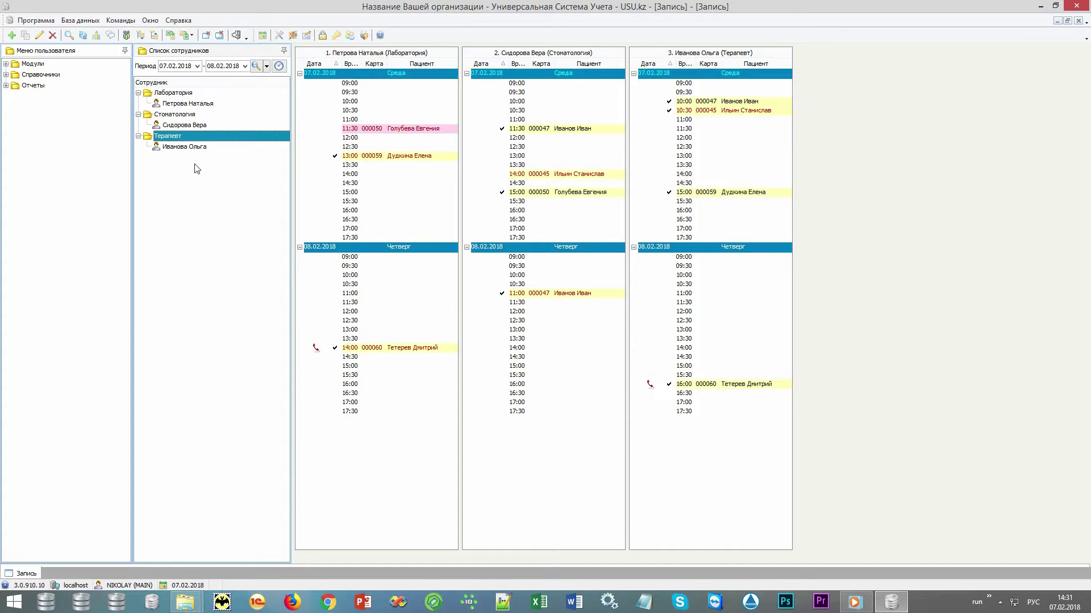
pyautogui.click(200, 146)
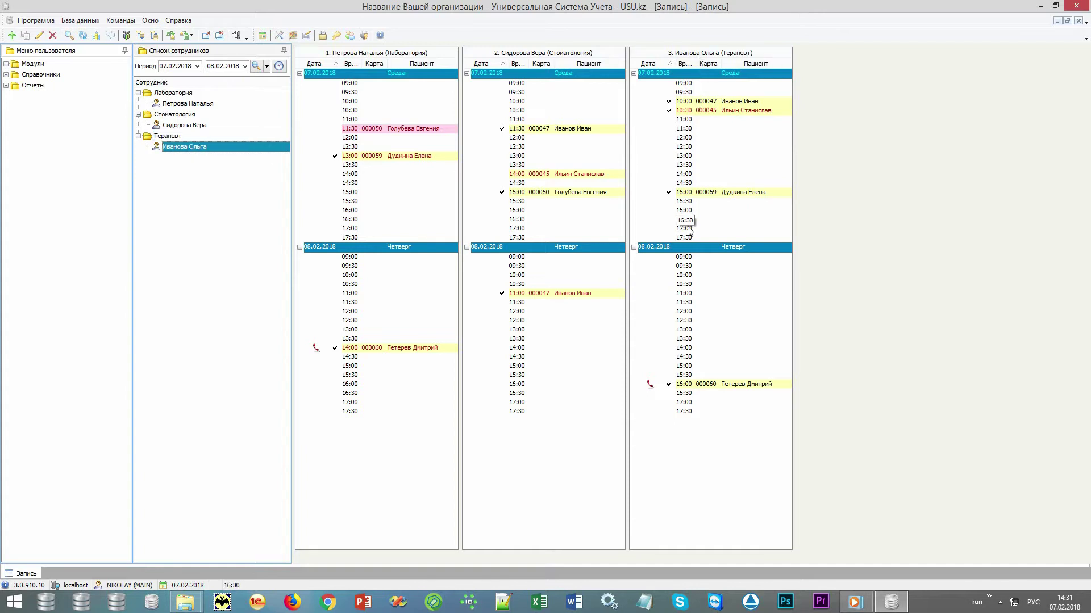
# Start a booking with the therapist for 07.02.2018 at 17:00 and open the patient list for selection
pyautogui.doubleClick(712, 230)
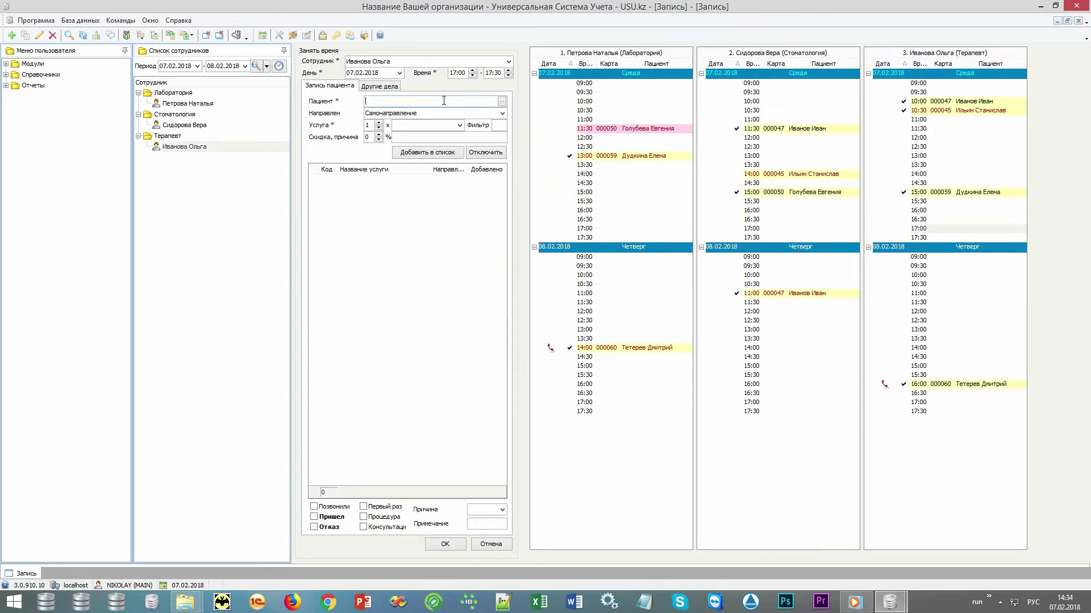
pyautogui.click(502, 102)
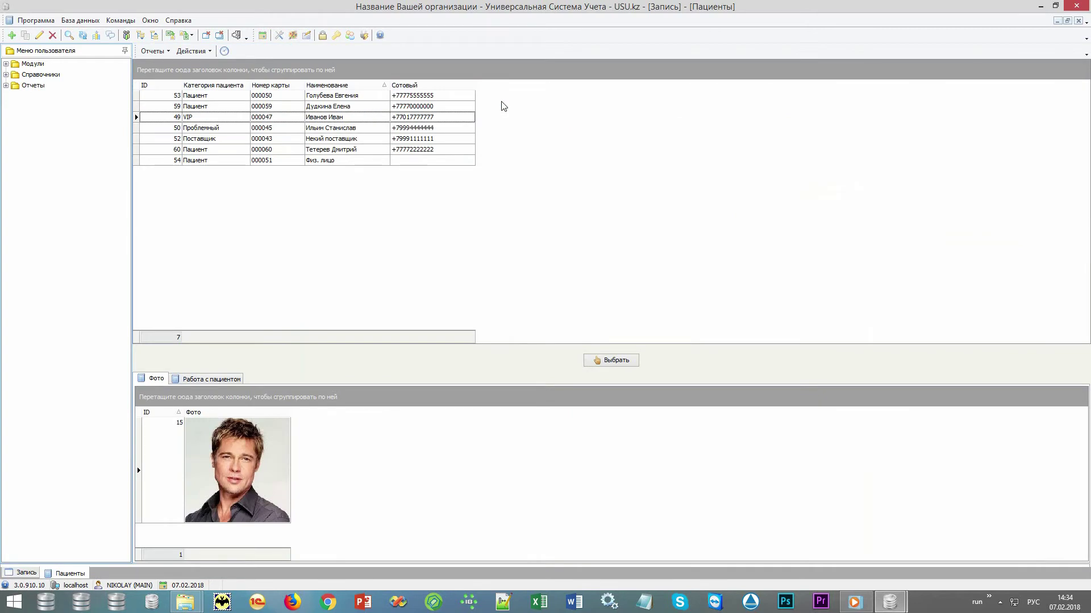
# Browse the patient list by name and locate the patient in the VIP category
pyautogui.click(375, 104)
pyautogui.click(374, 97)
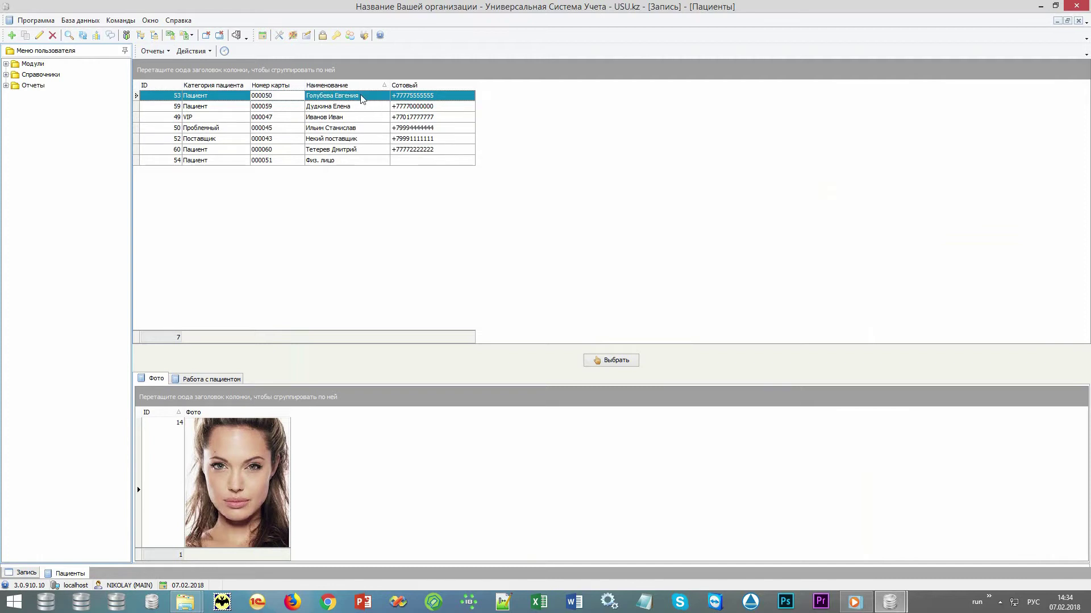
pyautogui.click(451, 101)
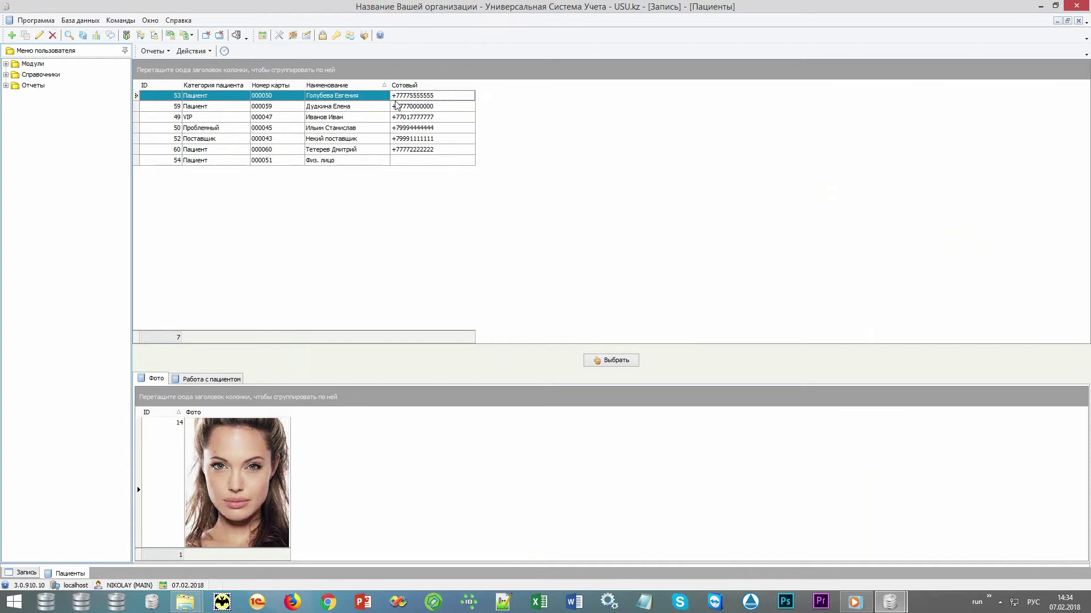
pyautogui.click(372, 99)
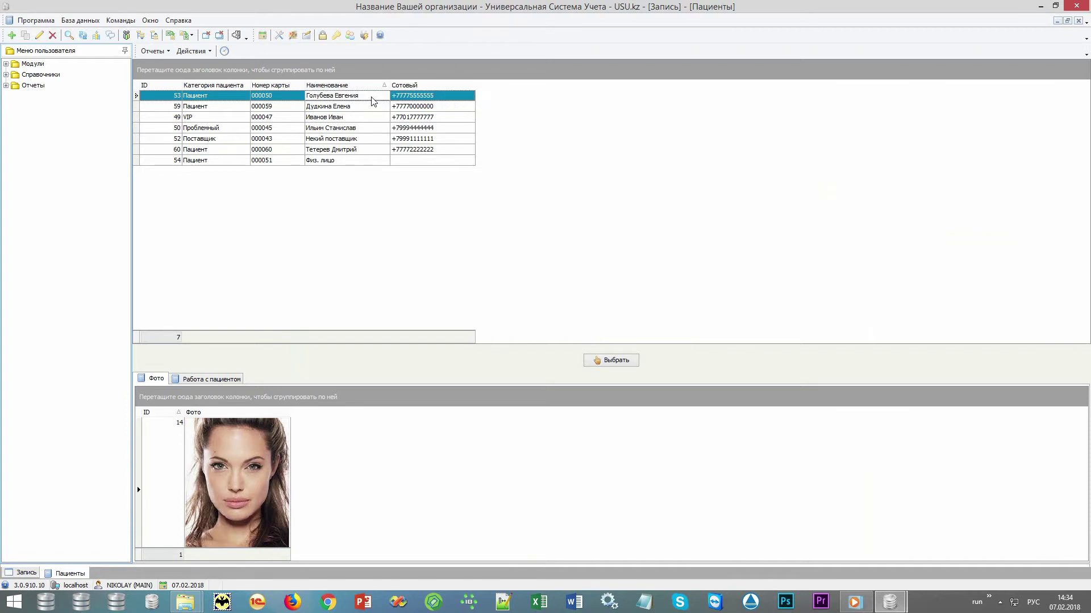
pyautogui.press('Down')
pyautogui.press('Down')
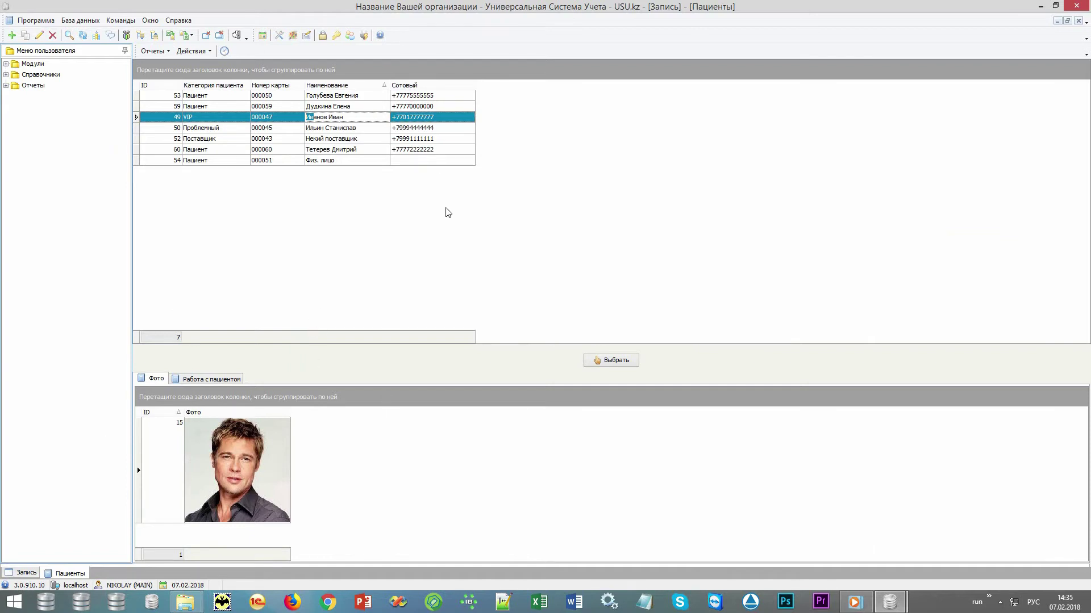
# Add a patient record named «Новый пациент» with a mobile phone number and save it
pyautogui.rightClick(539, 118)
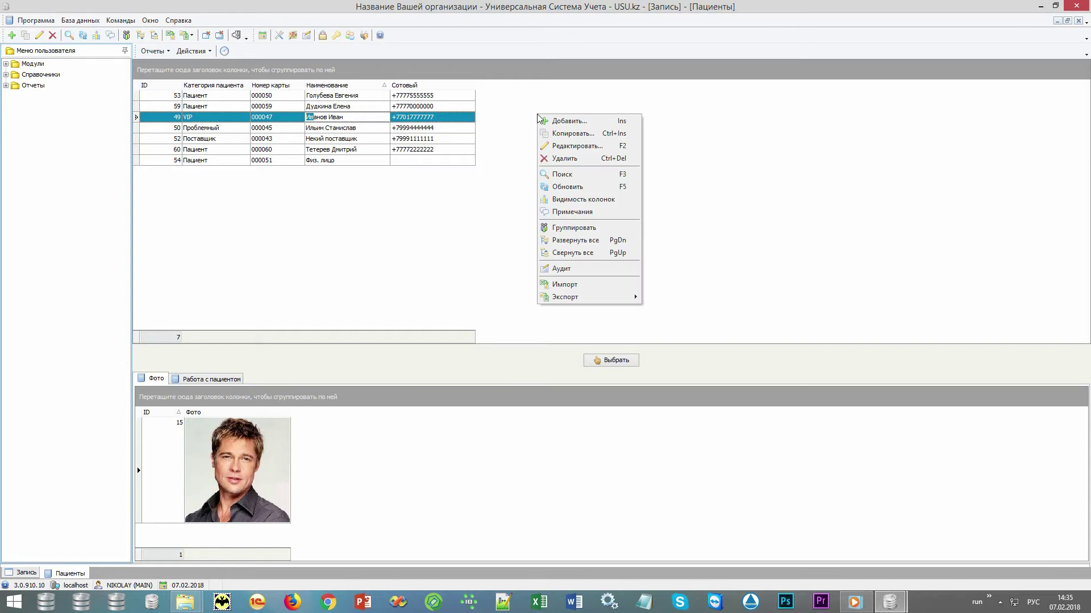
pyautogui.click(589, 124)
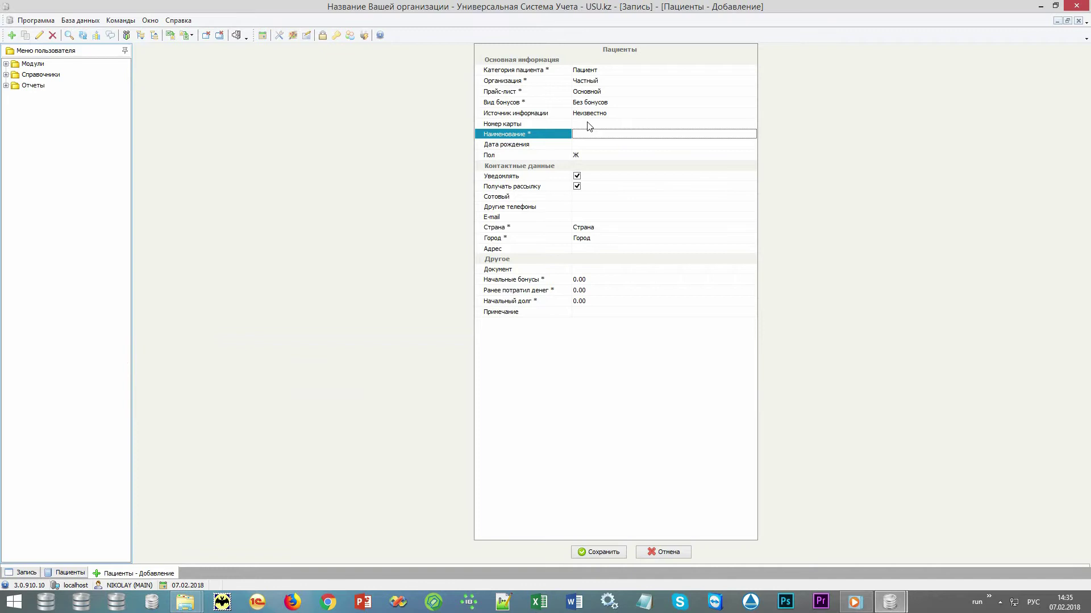
pyautogui.write('Новый пациент')
pyautogui.click(556, 196)
pyautogui.write('79990000')
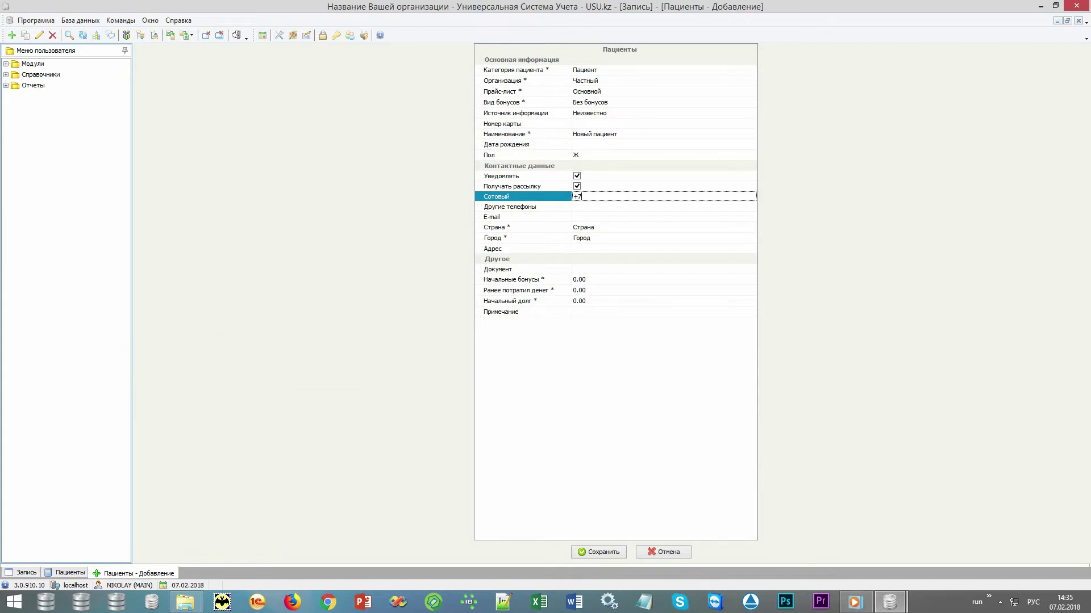
pyautogui.write('000')
pyautogui.click(600, 552)
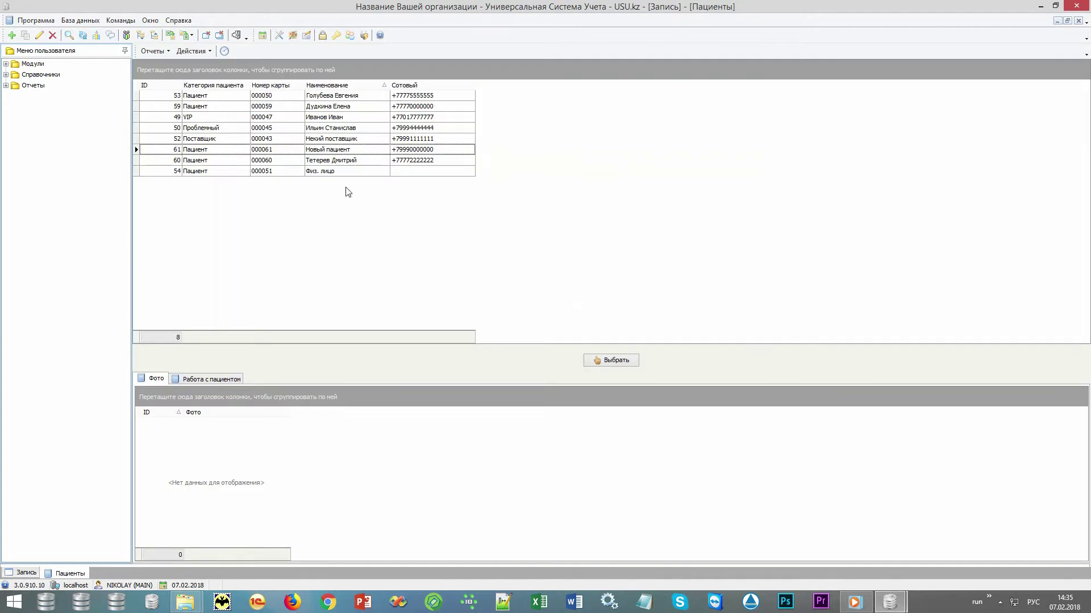
# View the photo of the patient listed below the new record, and choose «Новый пациент» for the booking
pyautogui.click(348, 161)
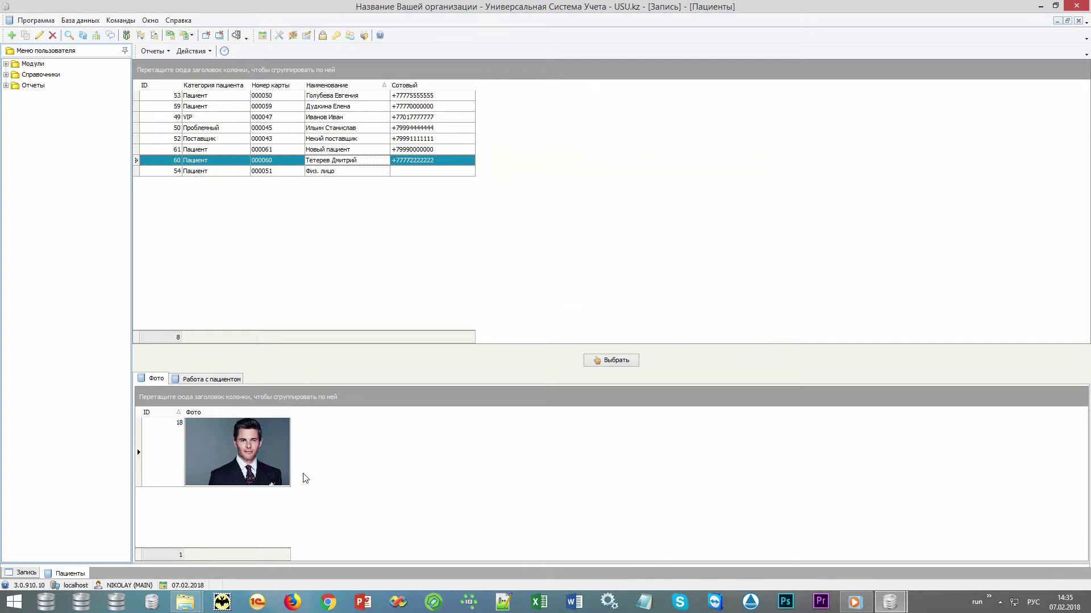
pyautogui.click(369, 151)
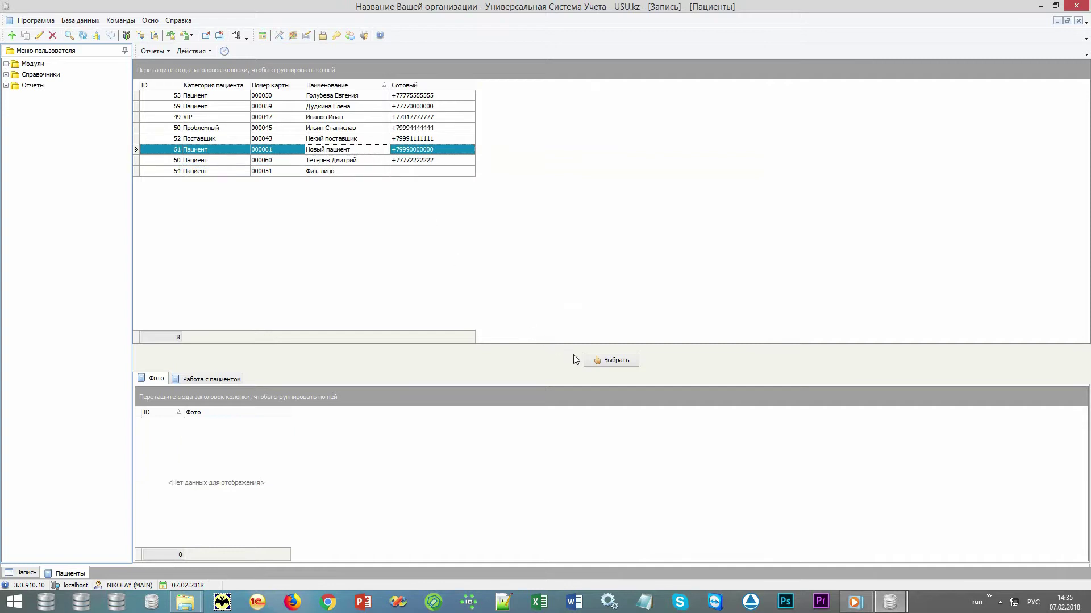
pyautogui.click(623, 362)
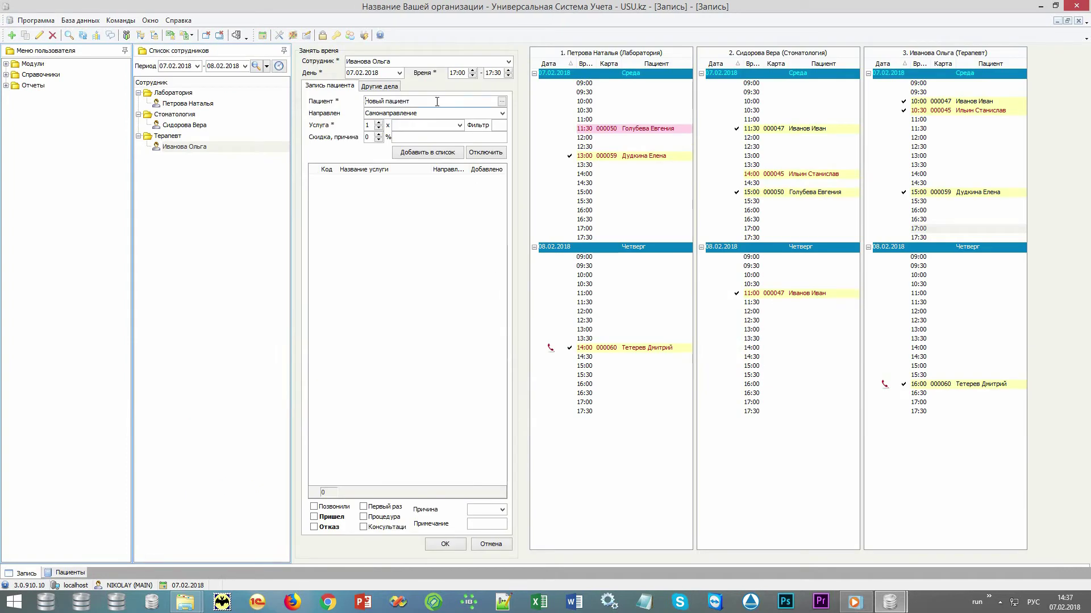
# Add the service «Прием врача терапевта первичный» to the booking, mark the patient as «Пришел» and save the appointment
pyautogui.click(459, 125)
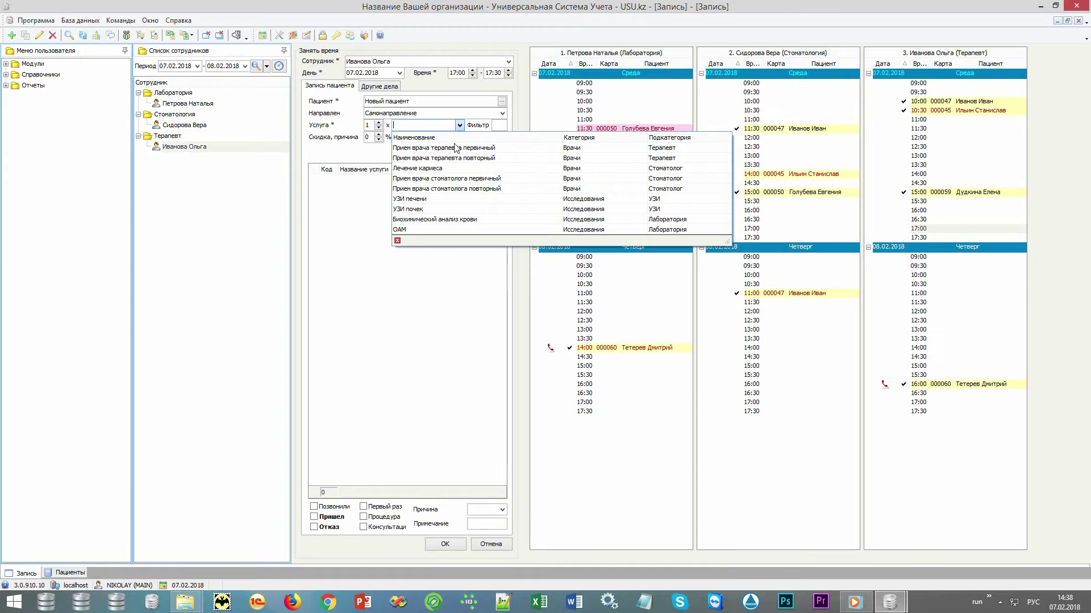
pyautogui.click(452, 148)
pyautogui.click(438, 154)
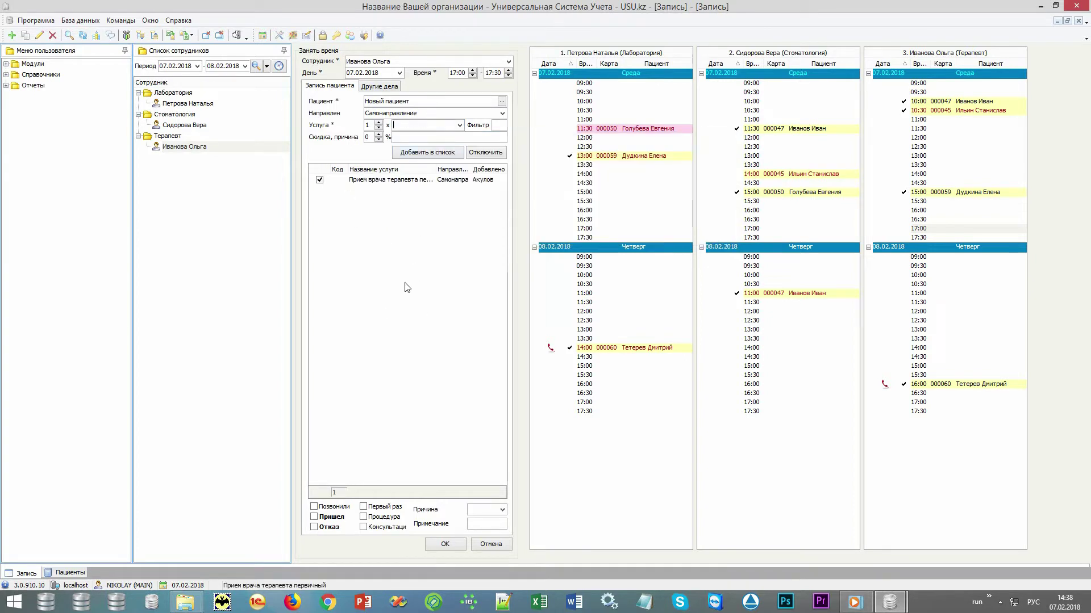
pyautogui.click(330, 518)
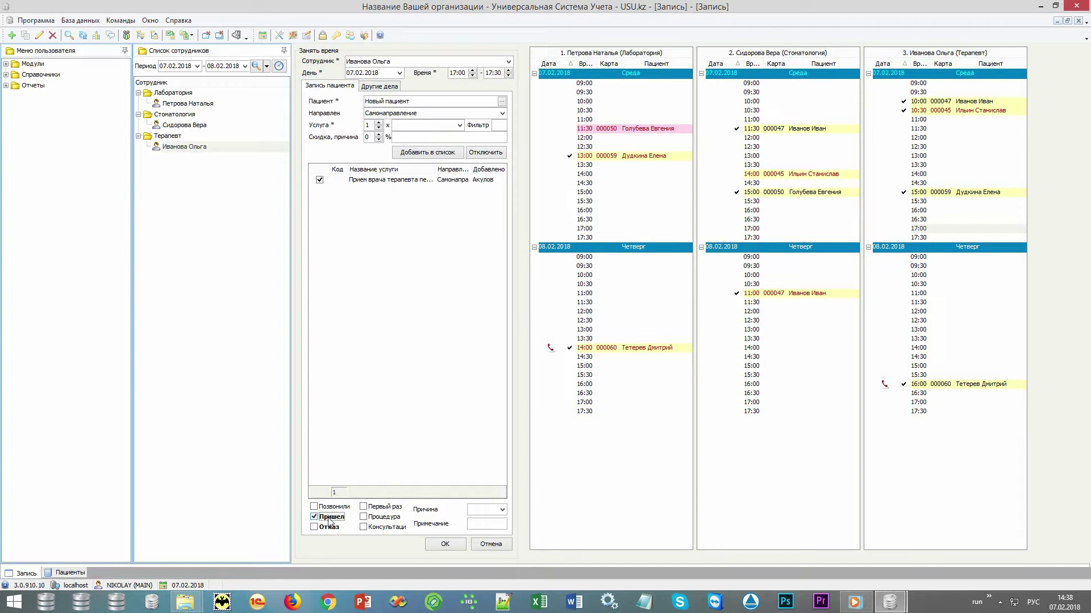
pyautogui.click(441, 546)
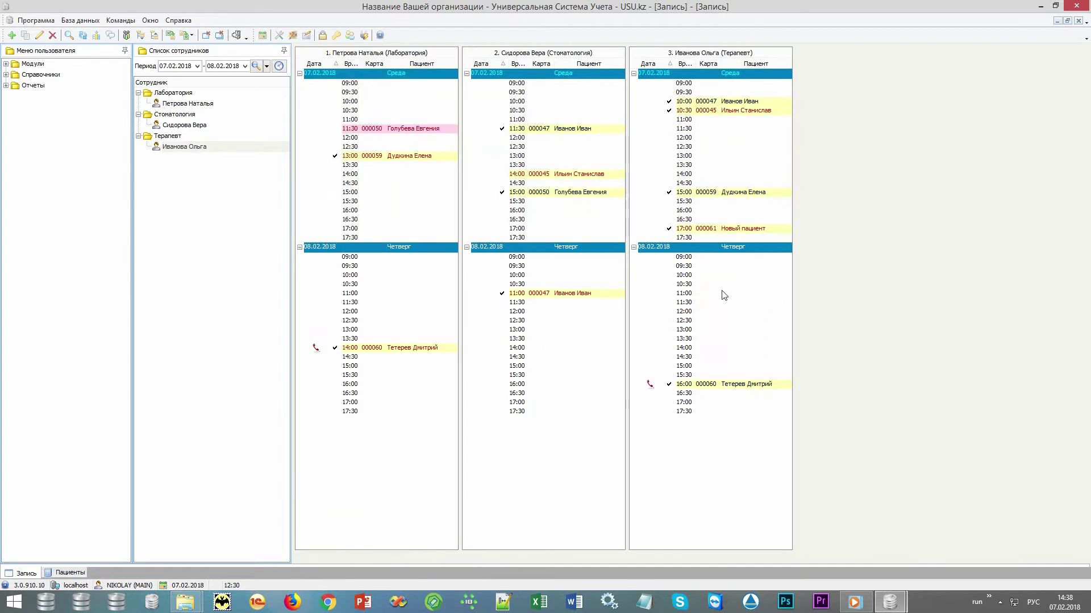
# Copy the new patient's 17:00 appointment and paste it into the therapist's 14:00 slot on 08.02.2018
pyautogui.click(668, 228)
pyautogui.moveTo(760, 233)
pyautogui.rightClick(761, 231)
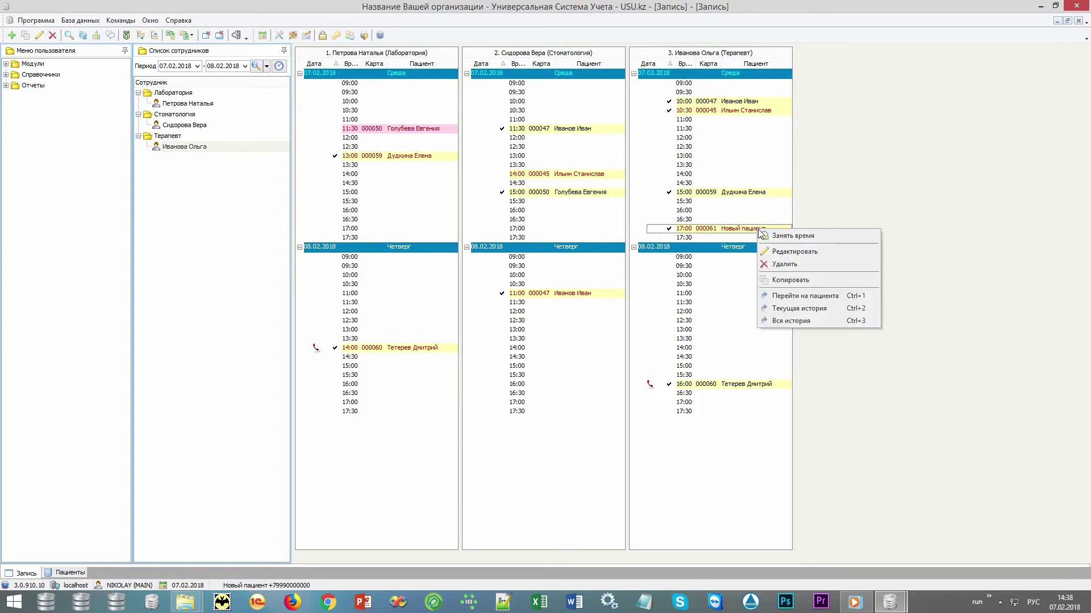
pyautogui.click(794, 281)
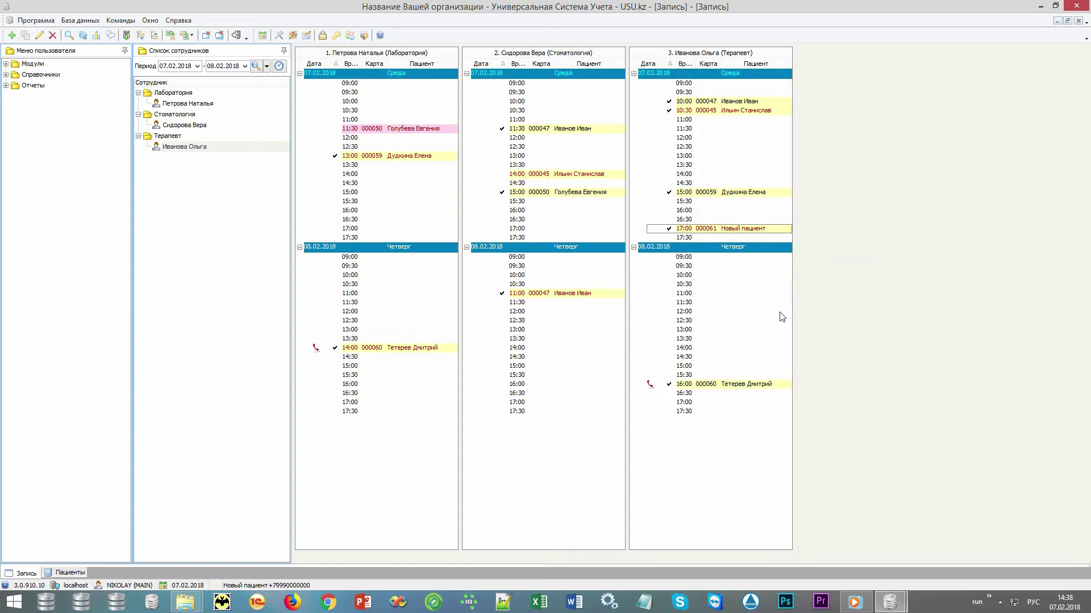
pyautogui.rightClick(699, 348)
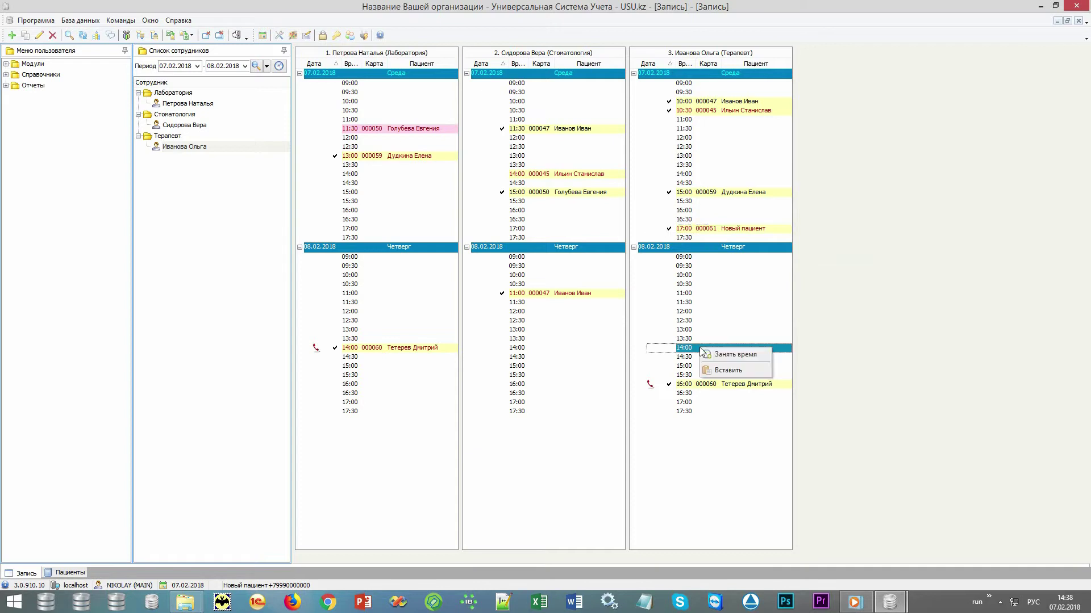
pyautogui.click(728, 370)
# Add the service «Прием врача терапевта повторный» to the pasted booking, and cancel the booking
pyautogui.click(459, 126)
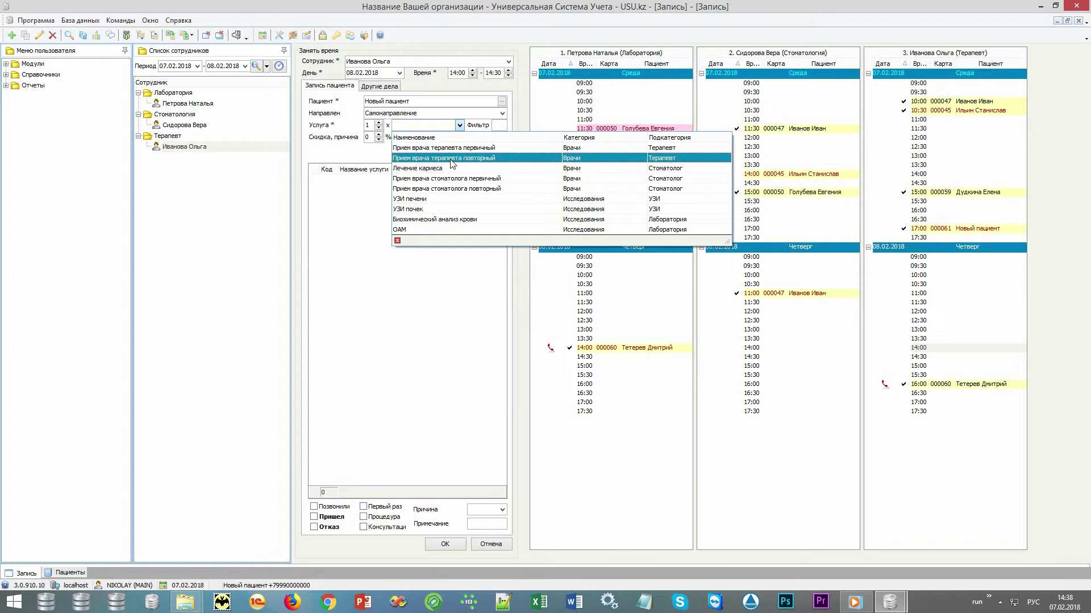
pyautogui.click(452, 159)
pyautogui.click(433, 156)
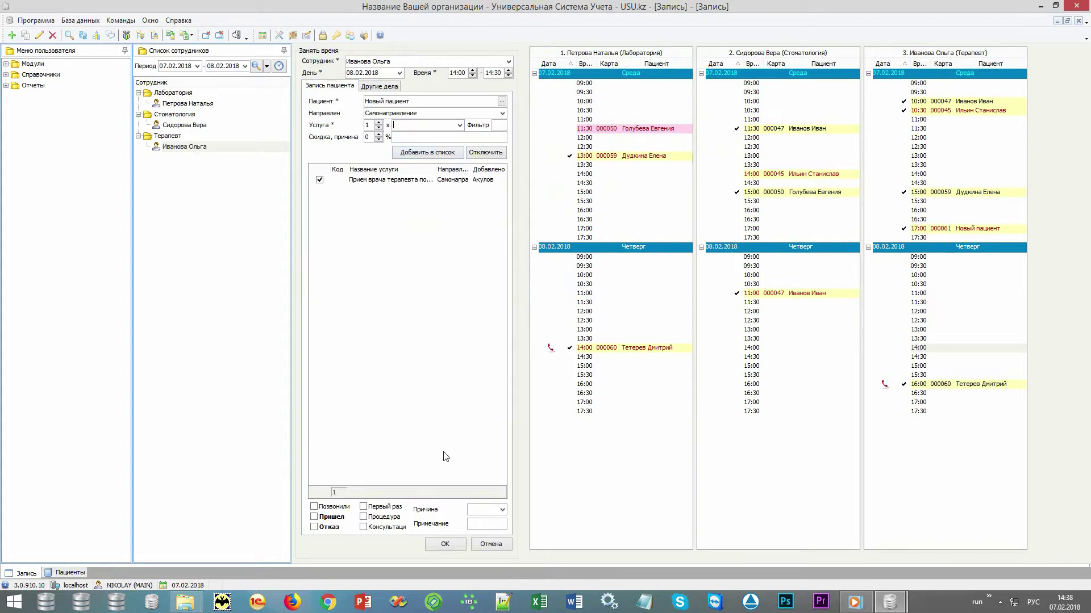
pyautogui.click(488, 546)
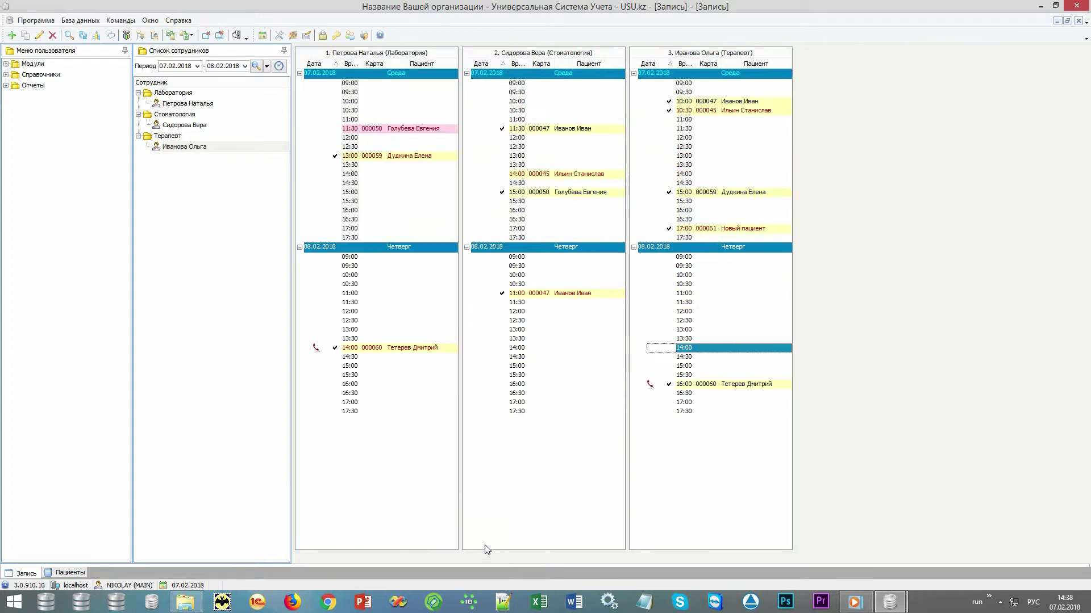
# Open the current history of the new patient's 17:00 appointment and examine the visit's service and amount due
pyautogui.click(776, 229)
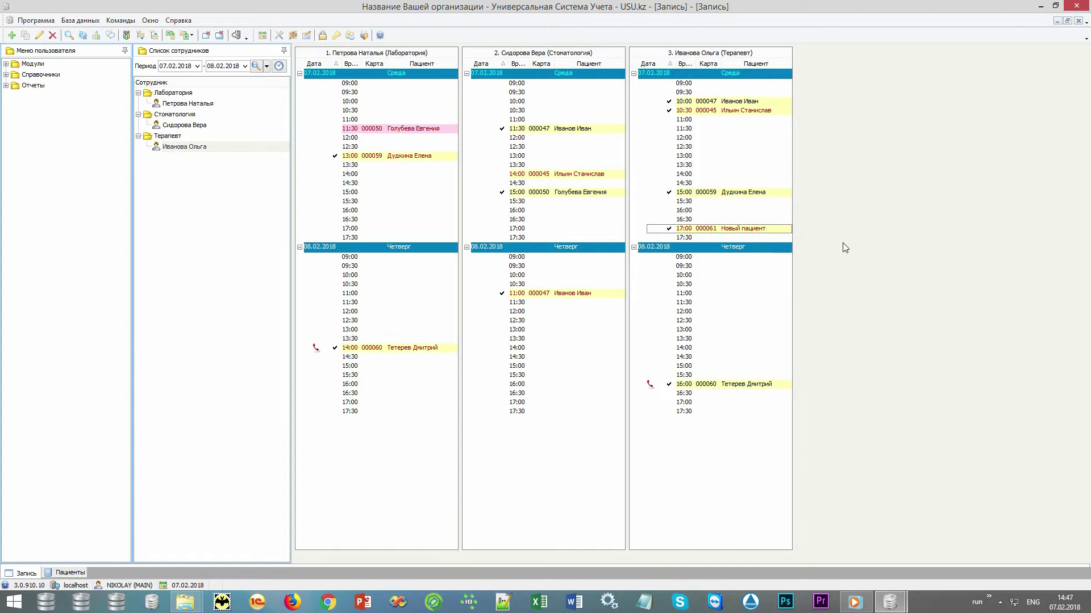
pyautogui.rightClick(781, 230)
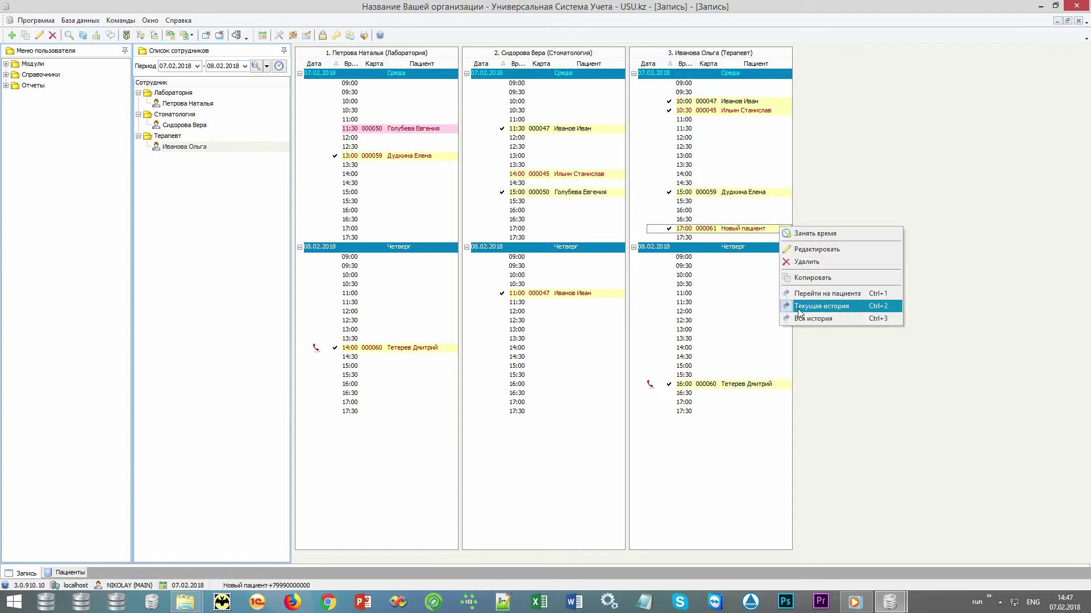
pyautogui.click(856, 306)
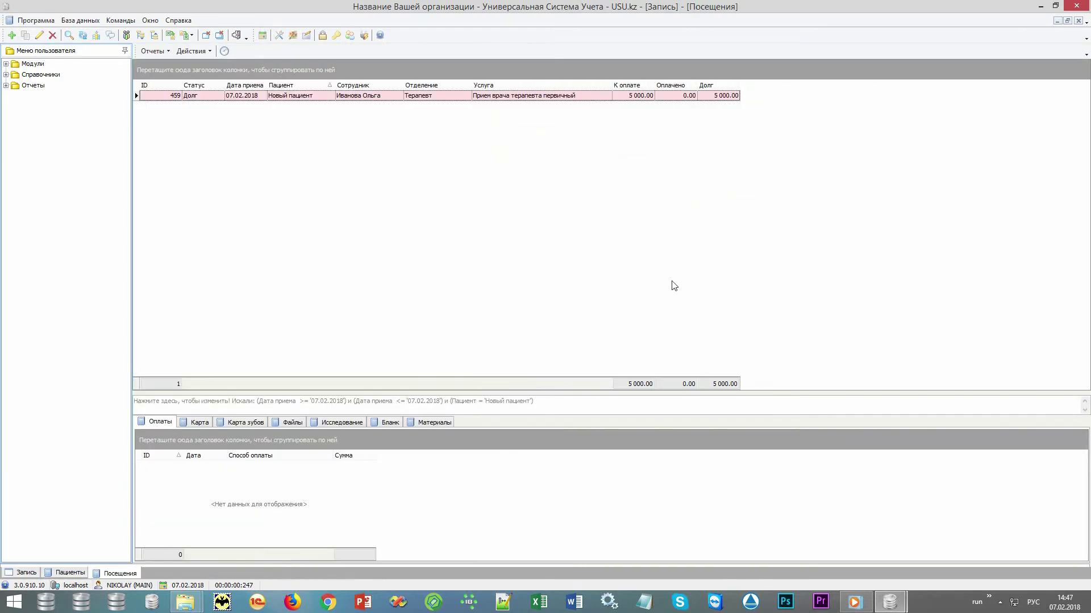
pyautogui.click(591, 97)
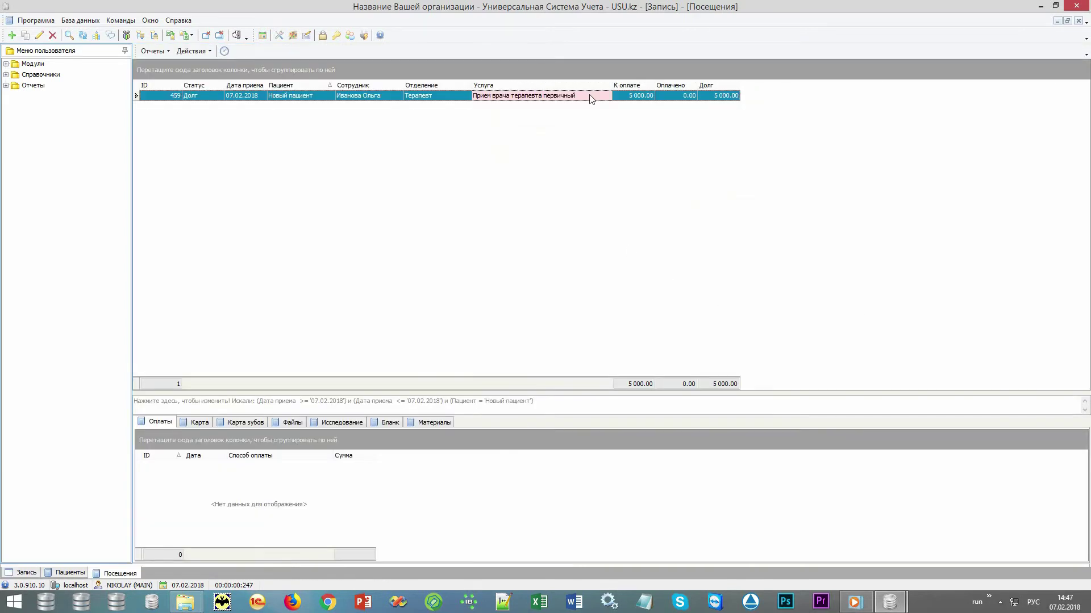
pyautogui.click(625, 100)
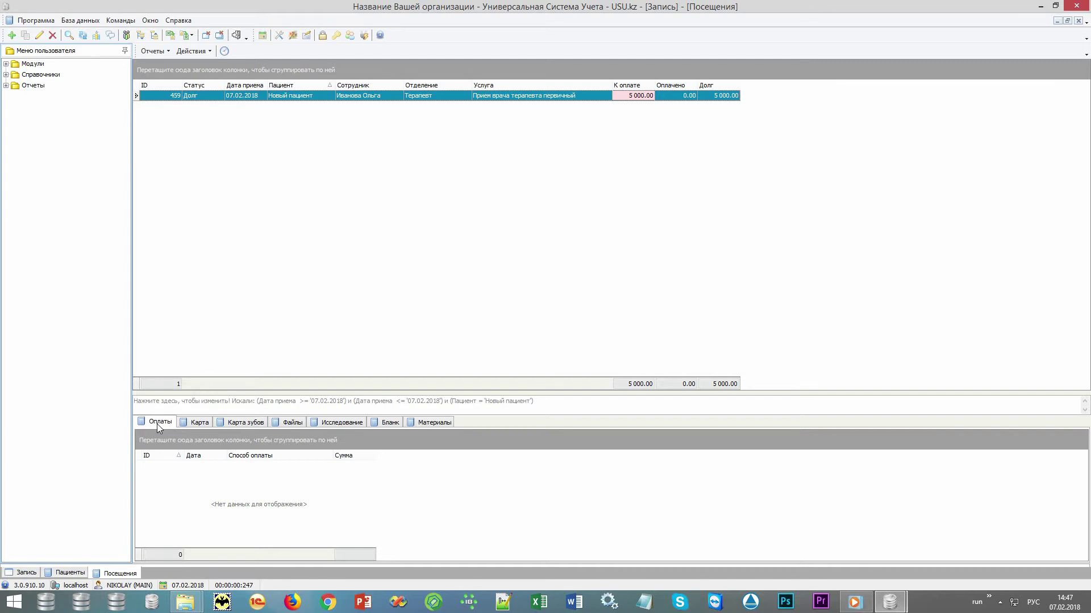
# Record a payment of 5000 for the visit with «Наличные» as the payment method
pyautogui.click(194, 51)
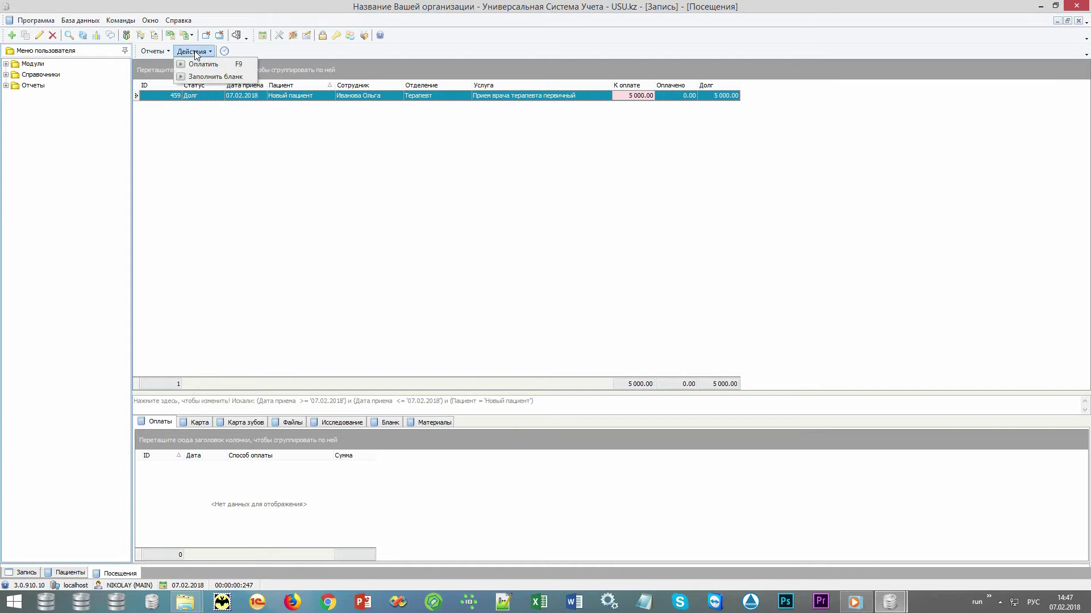
pyautogui.click(223, 65)
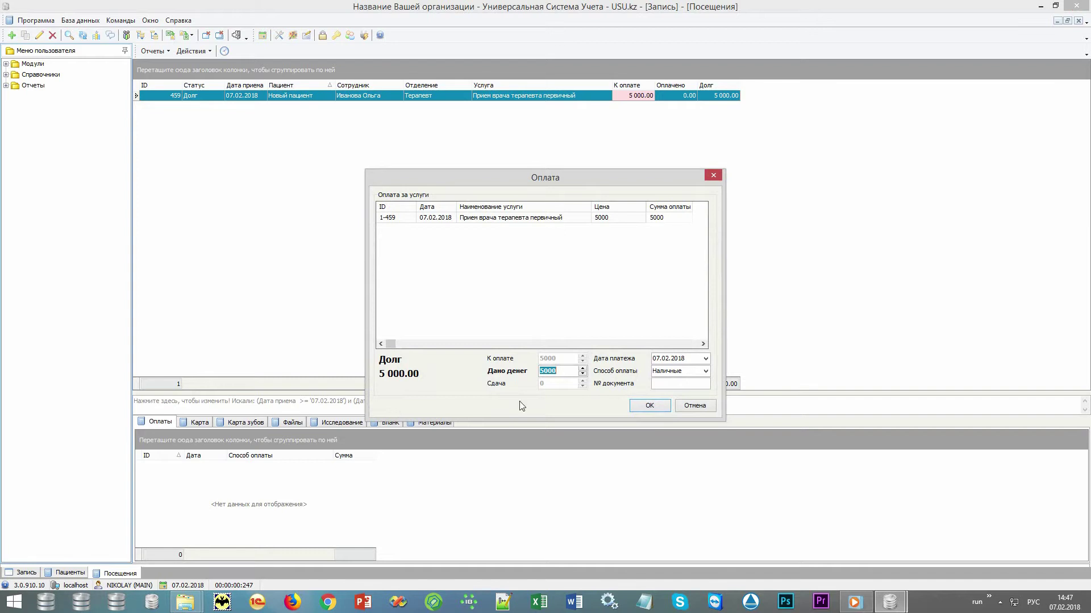
pyautogui.click(706, 371)
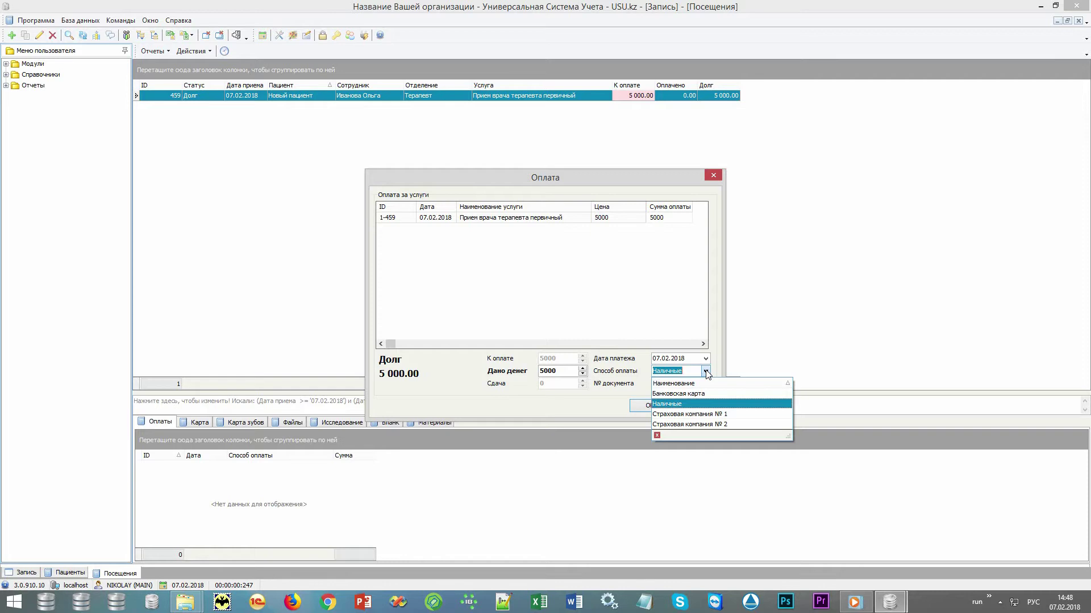
pyautogui.click(659, 403)
pyautogui.click(652, 407)
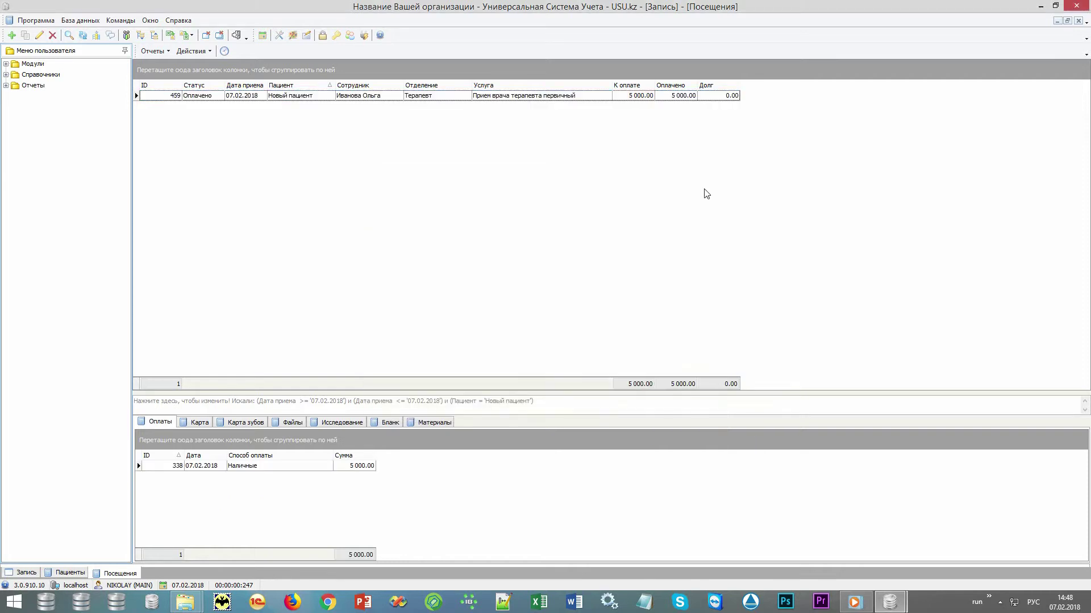
# Check the visit's paid and debt amounts and its entry in the payments list
pyautogui.click(670, 97)
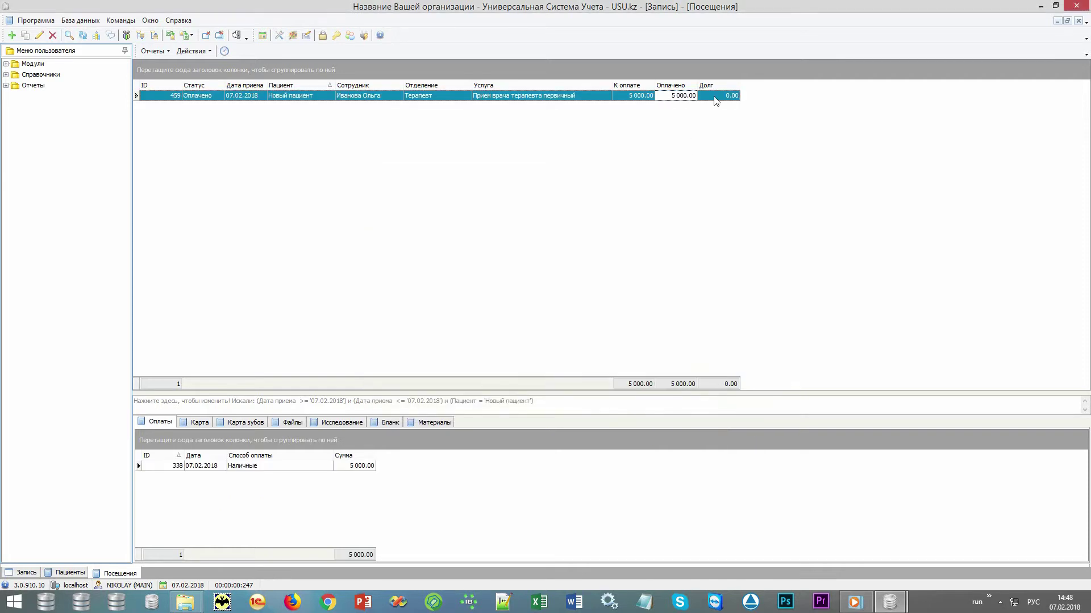
pyautogui.click(714, 97)
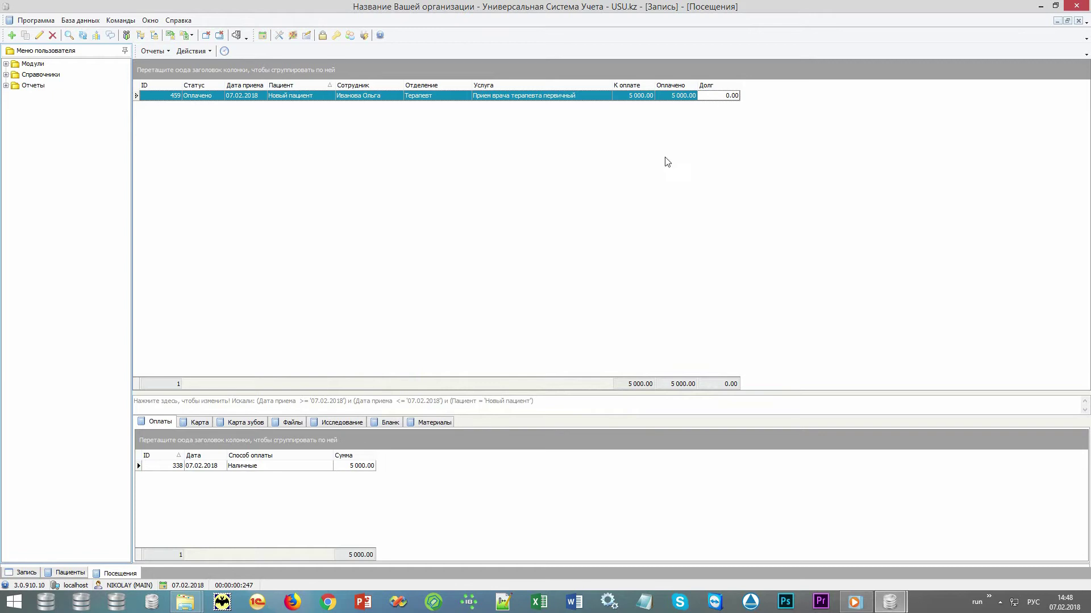
pyautogui.click(245, 468)
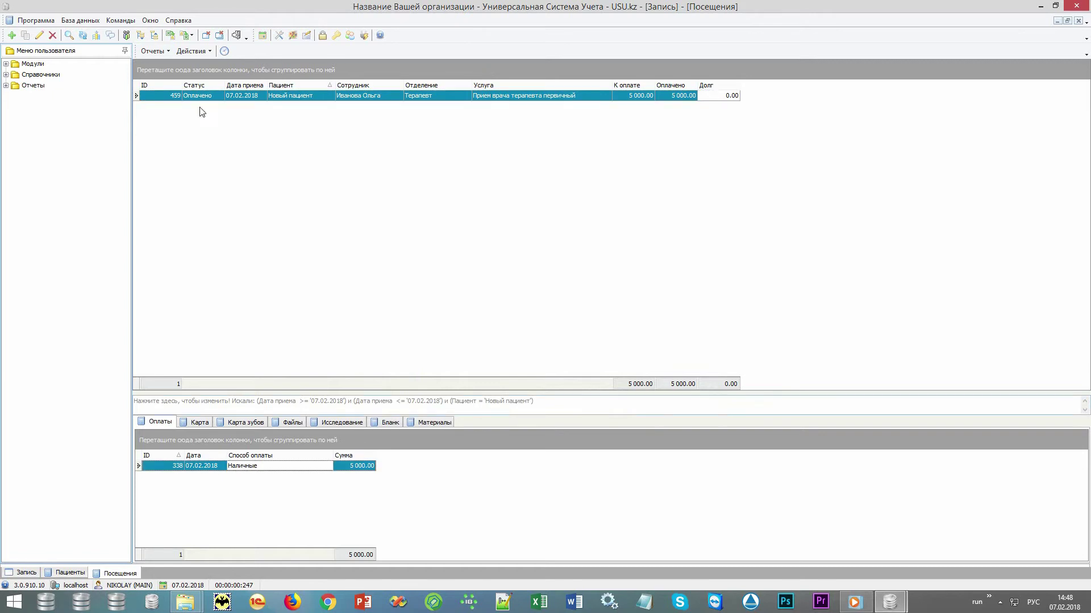
# Generate the «Квитанция» report for the paid visit, view it and close it
pyautogui.click(160, 52)
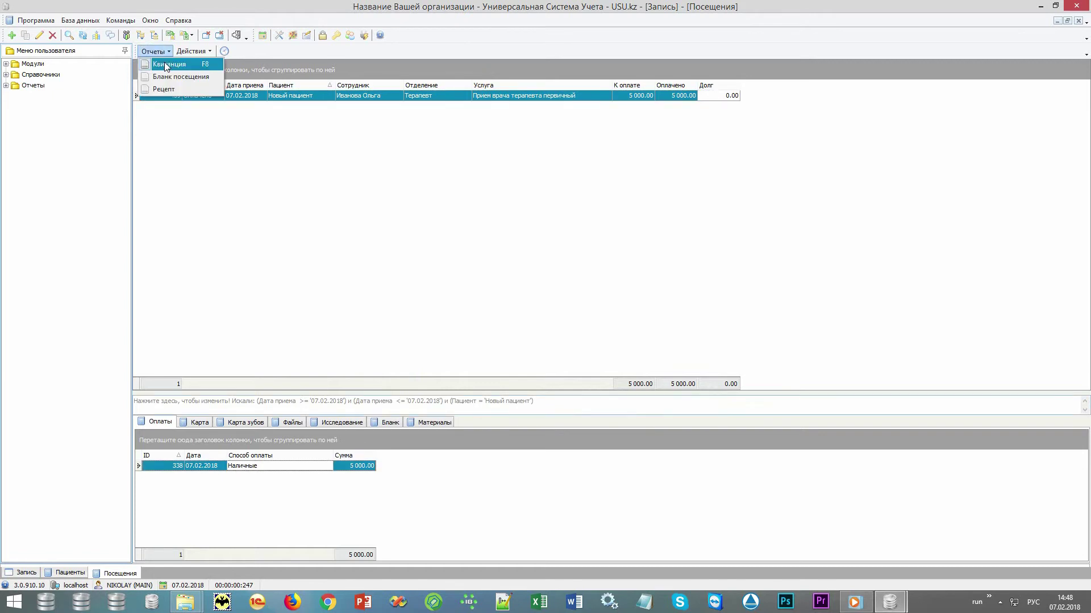
pyautogui.click(167, 65)
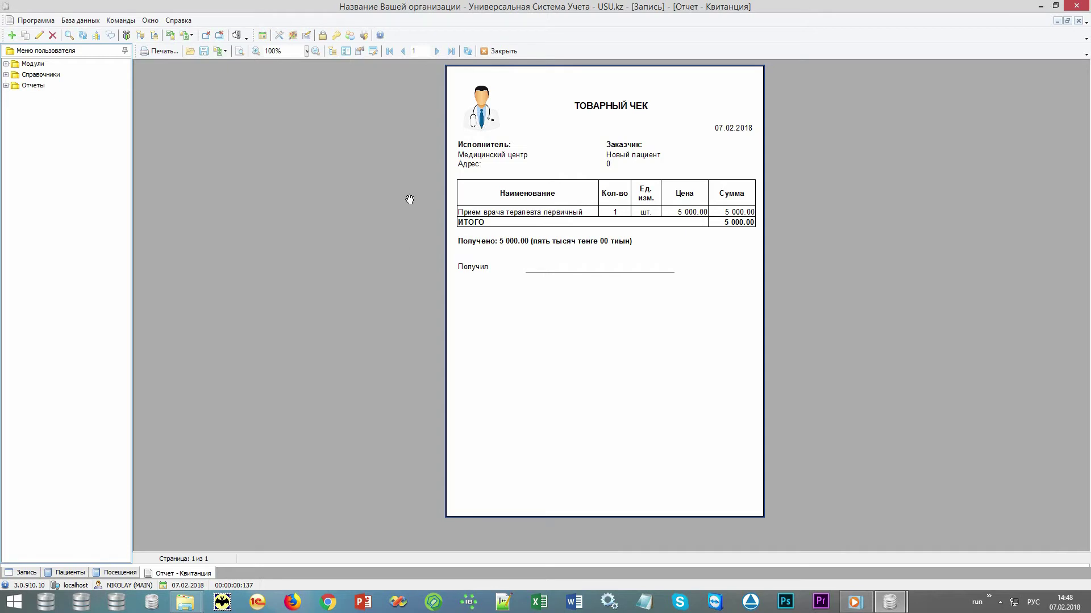
pyautogui.click(502, 53)
# Refresh the appointment schedule and reopen the current history of the new patient's 17:00 appointment
pyautogui.click(505, 218)
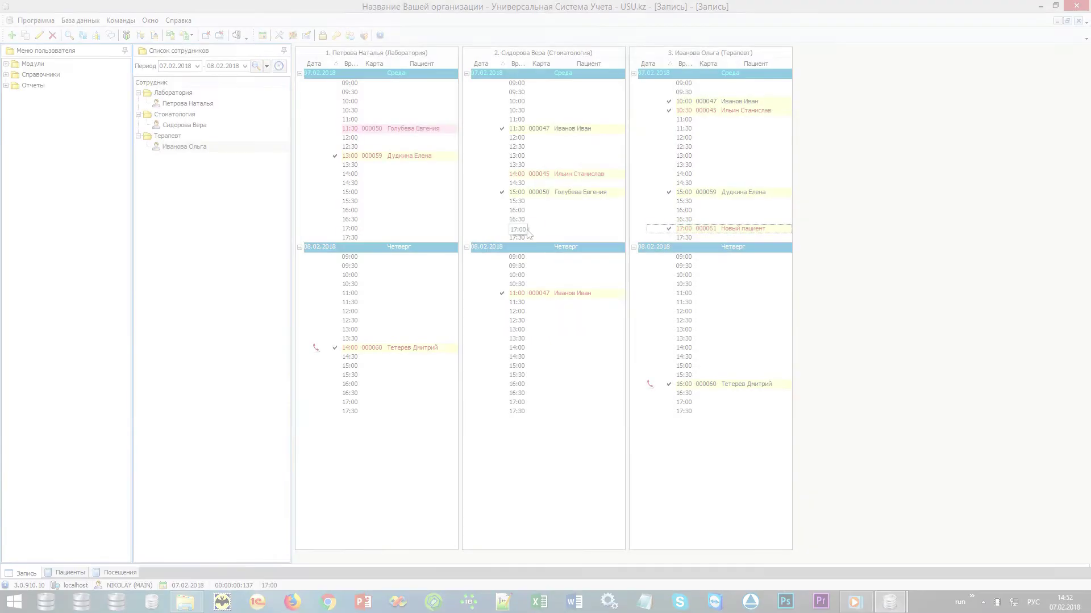
pyautogui.click(257, 66)
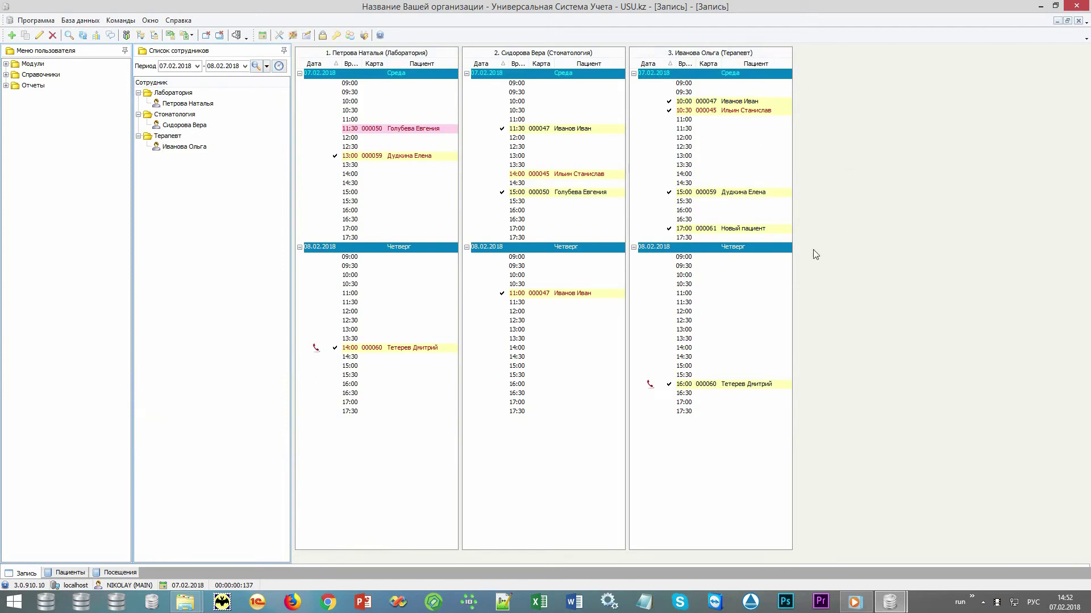
pyautogui.moveTo(745, 232)
pyautogui.rightClick(780, 230)
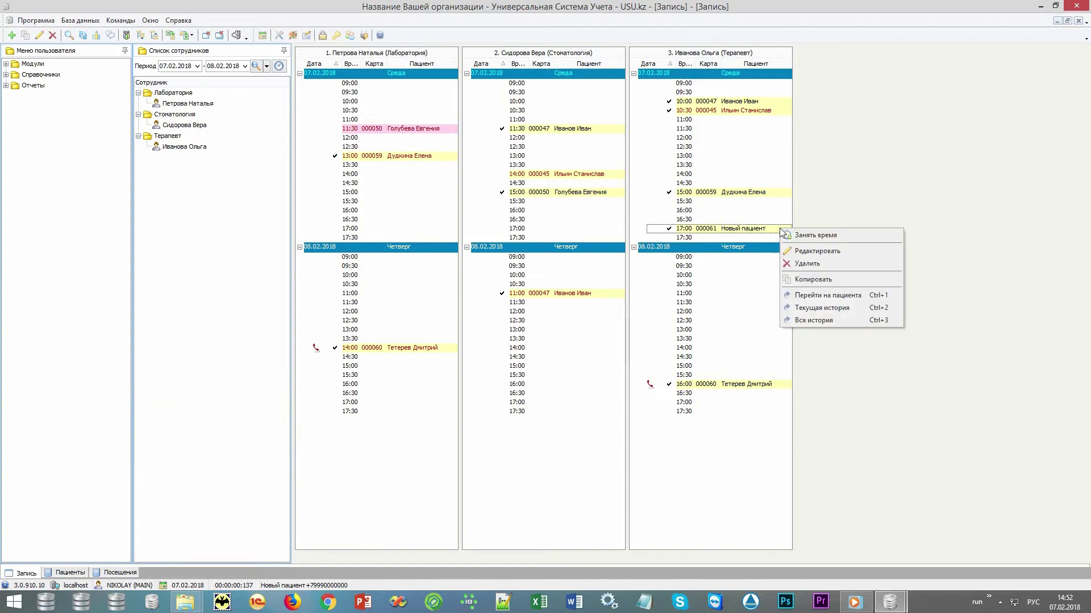
pyautogui.click(860, 311)
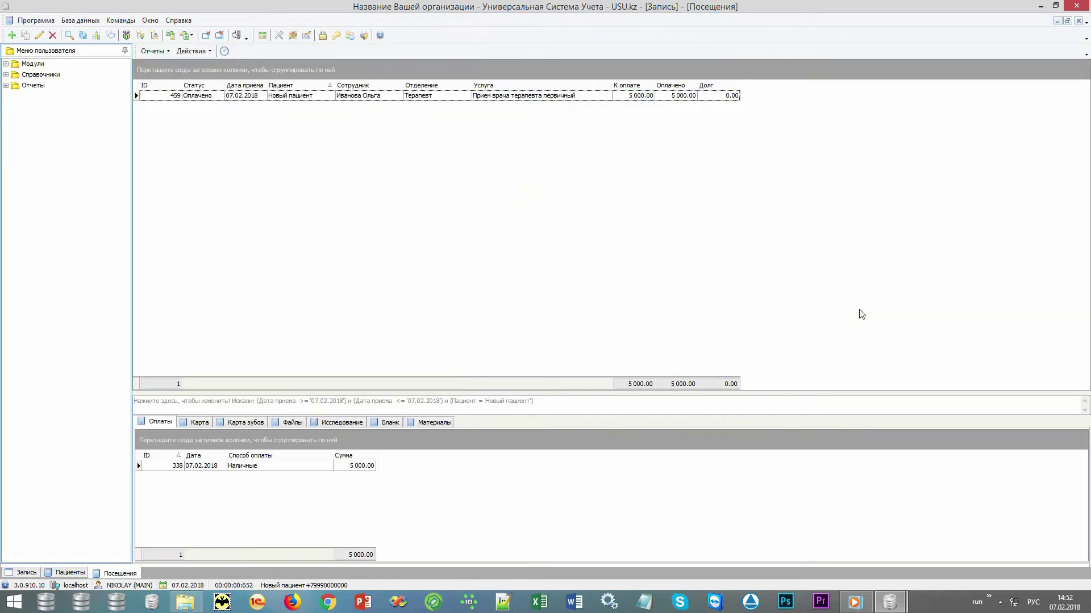
# Add a card record to the visit and fill «Жалобы» with the templates «одышка», «озноб» and «повышение температуры тела»
pyautogui.click(205, 424)
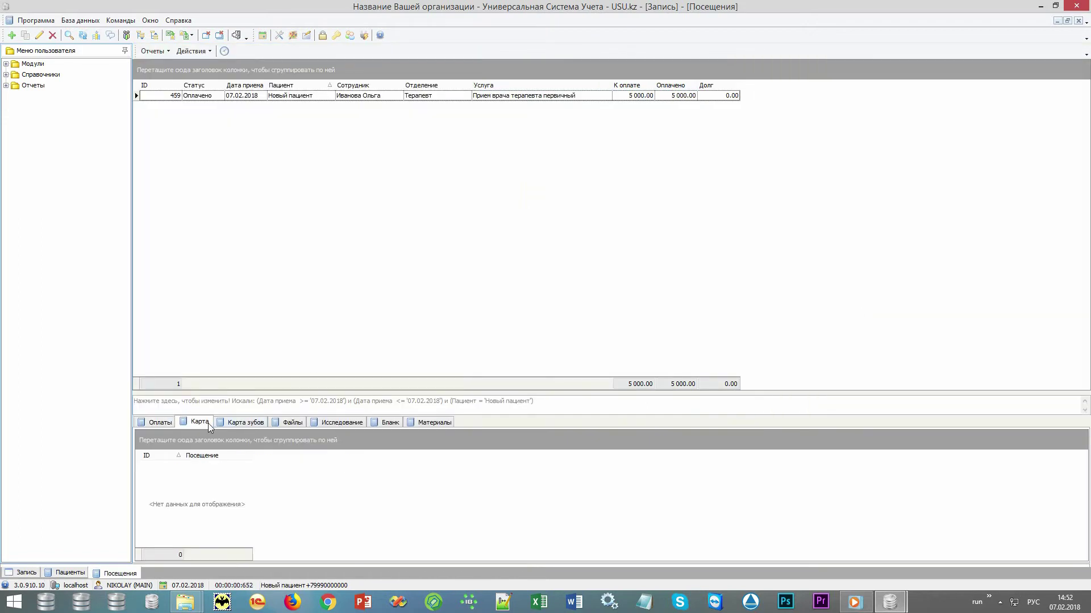
pyautogui.rightClick(271, 492)
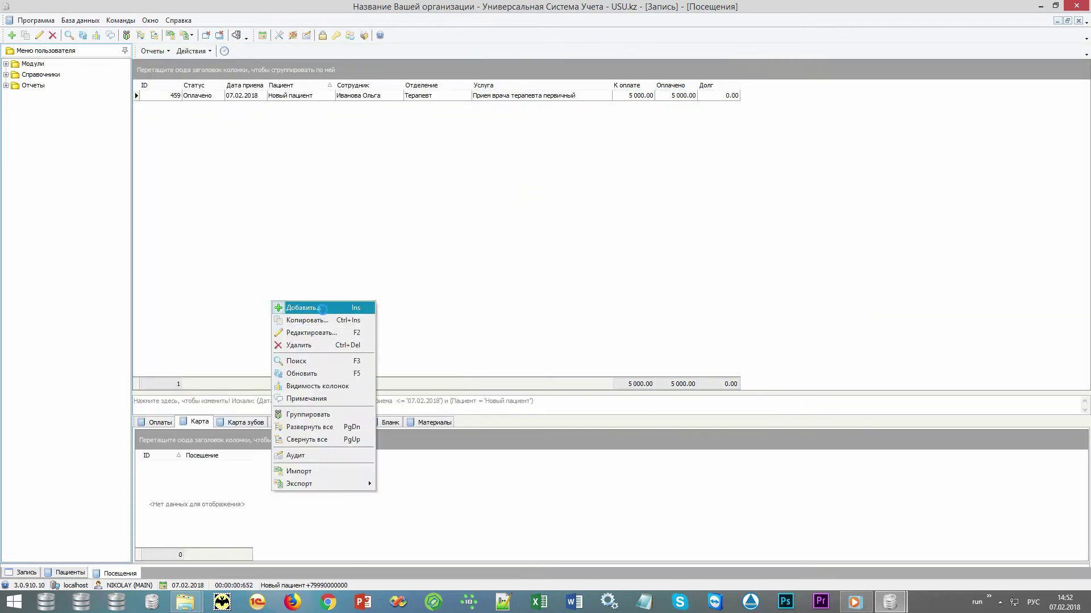
pyautogui.click(321, 309)
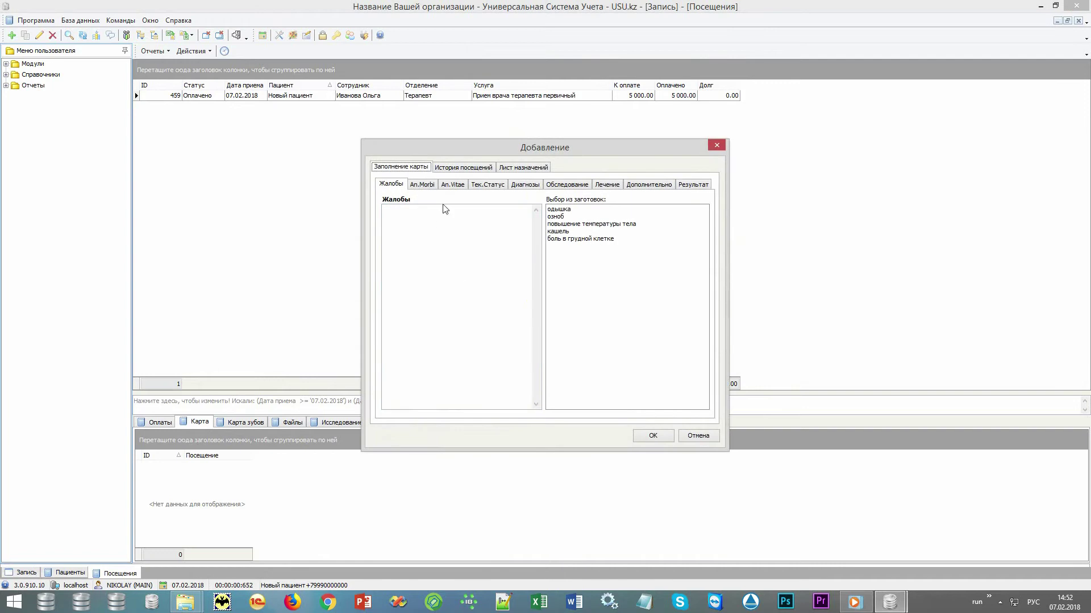
pyautogui.doubleClick(579, 211)
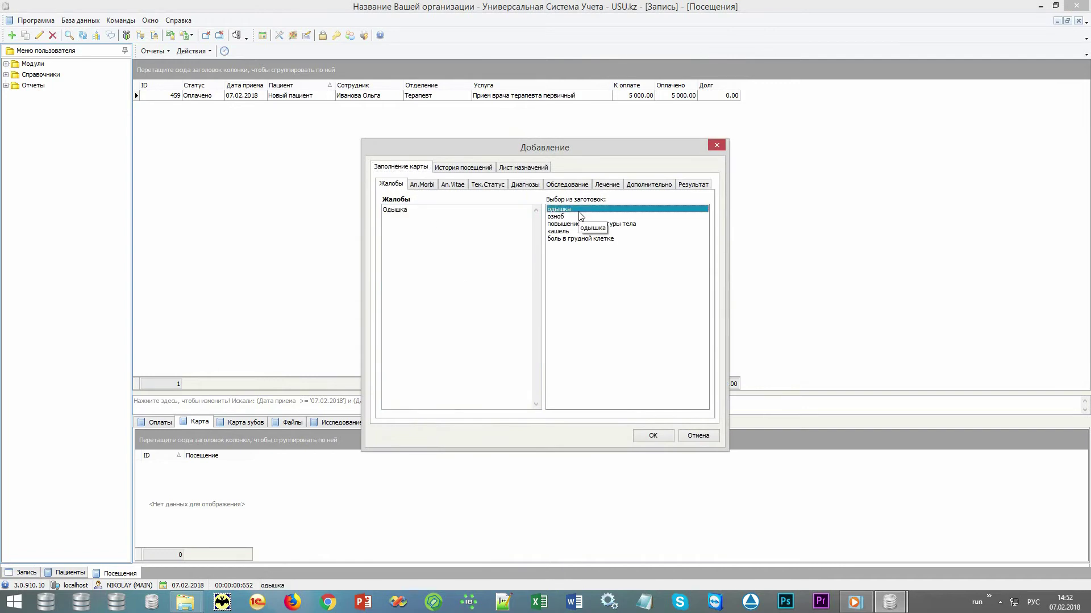
pyautogui.doubleClick(579, 214)
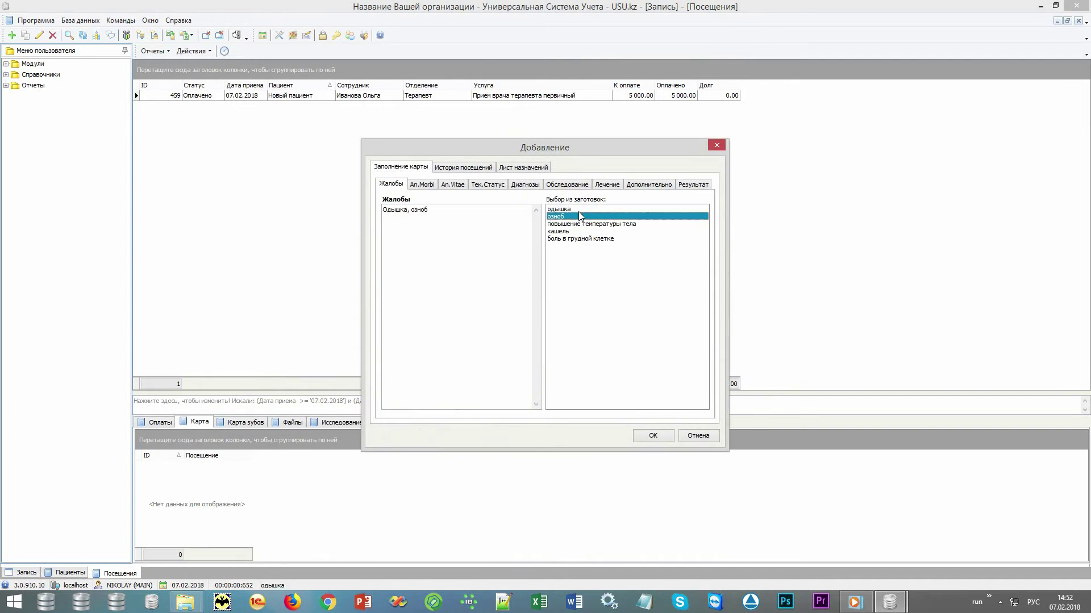
pyautogui.press('Down')
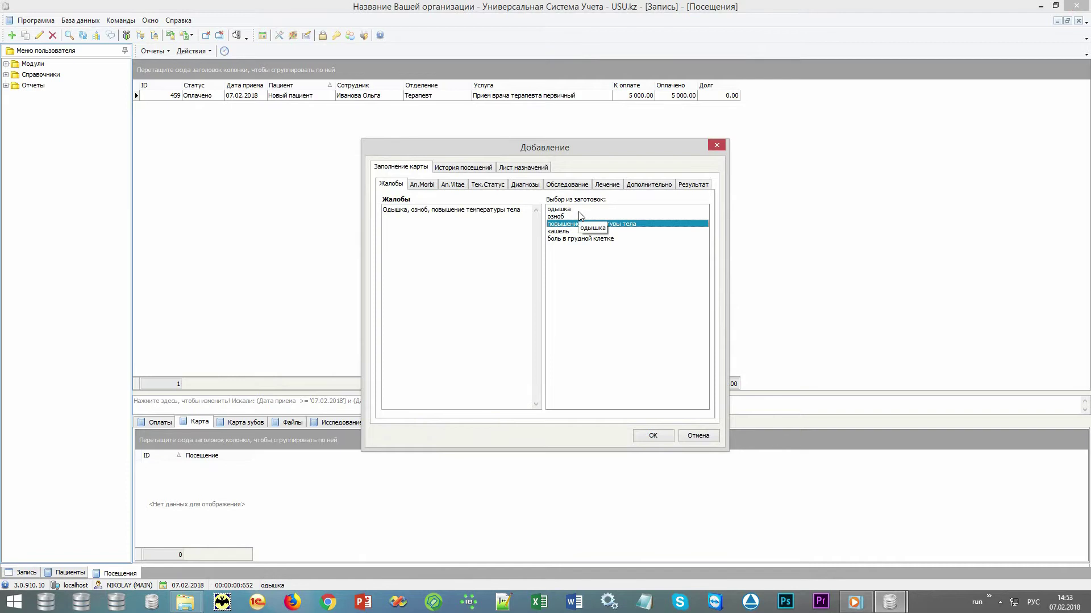
# Fill An.Morbi with «болеет 2 дня» and An.Vitae with «семейный анамнез не отягощен», marking «Болезнь Боткина» among past illnesses
pyautogui.click(419, 186)
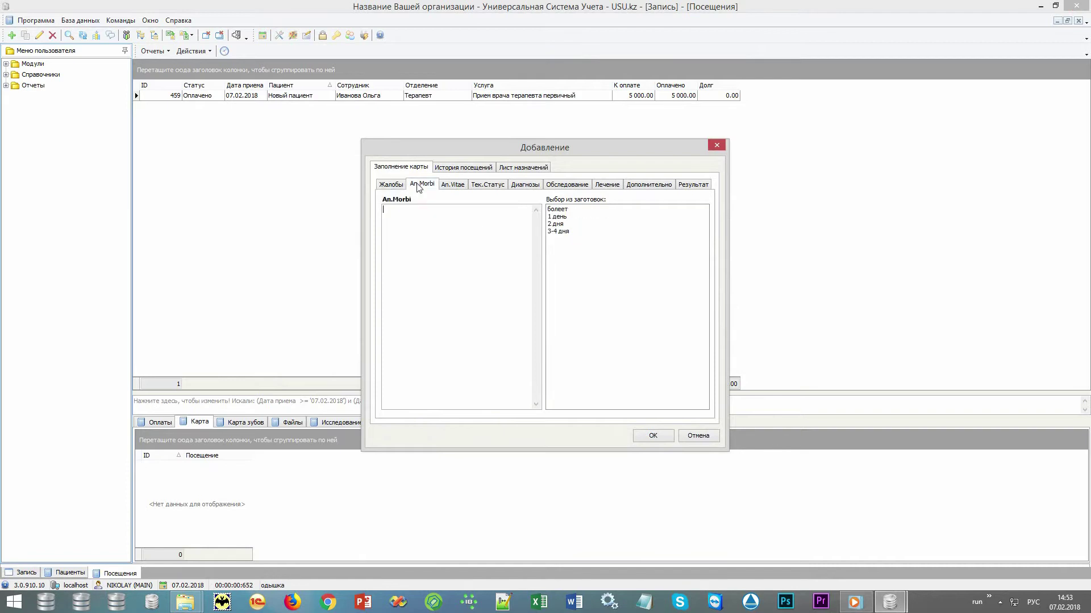
pyautogui.doubleClick(562, 209)
pyautogui.doubleClick(564, 225)
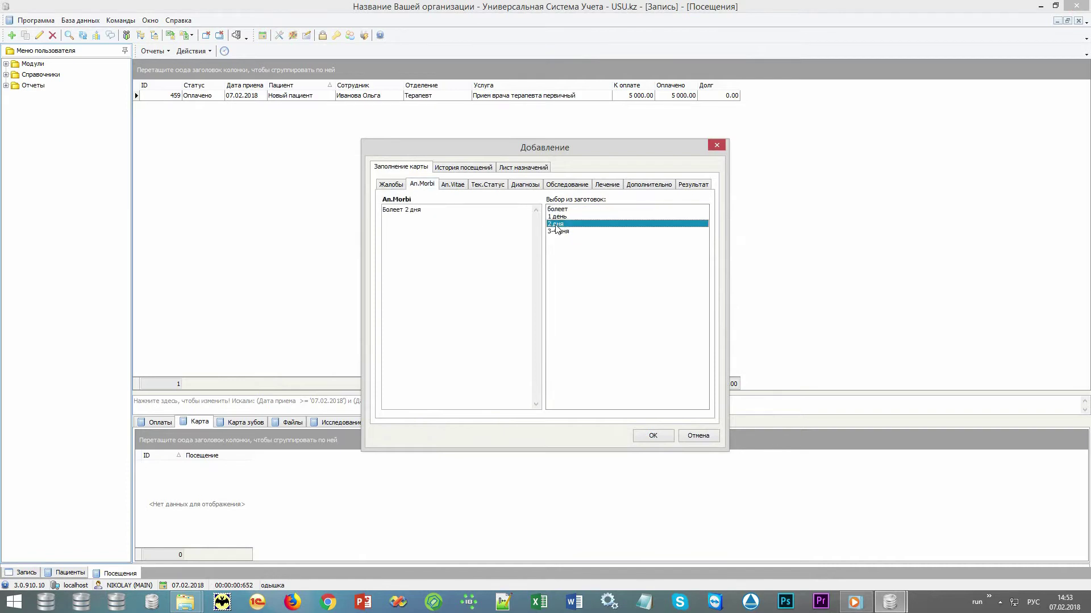
pyautogui.click(461, 185)
pyautogui.doubleClick(577, 210)
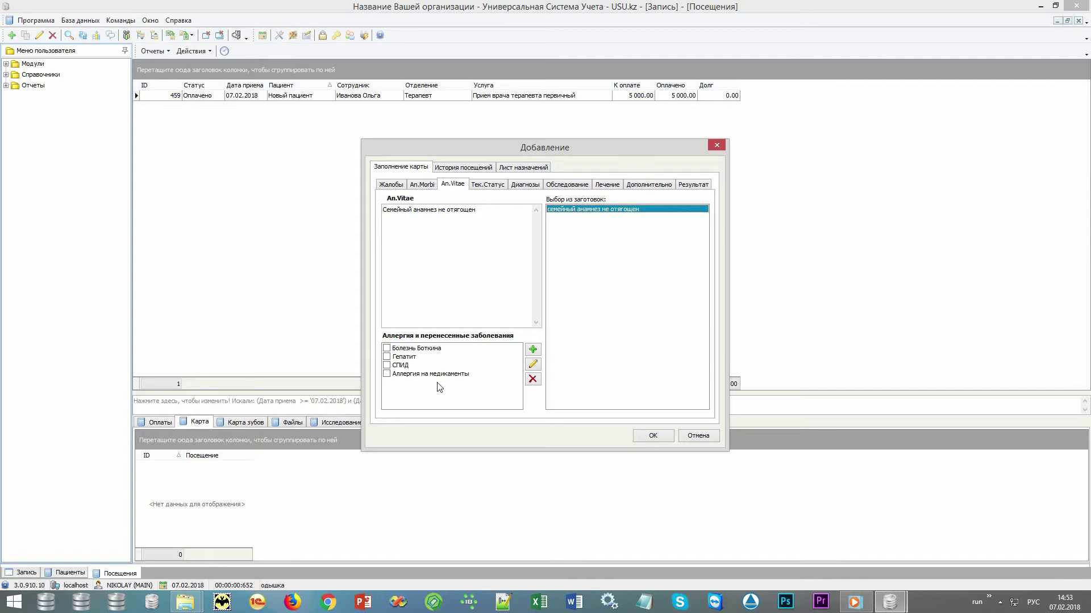
pyautogui.click(387, 349)
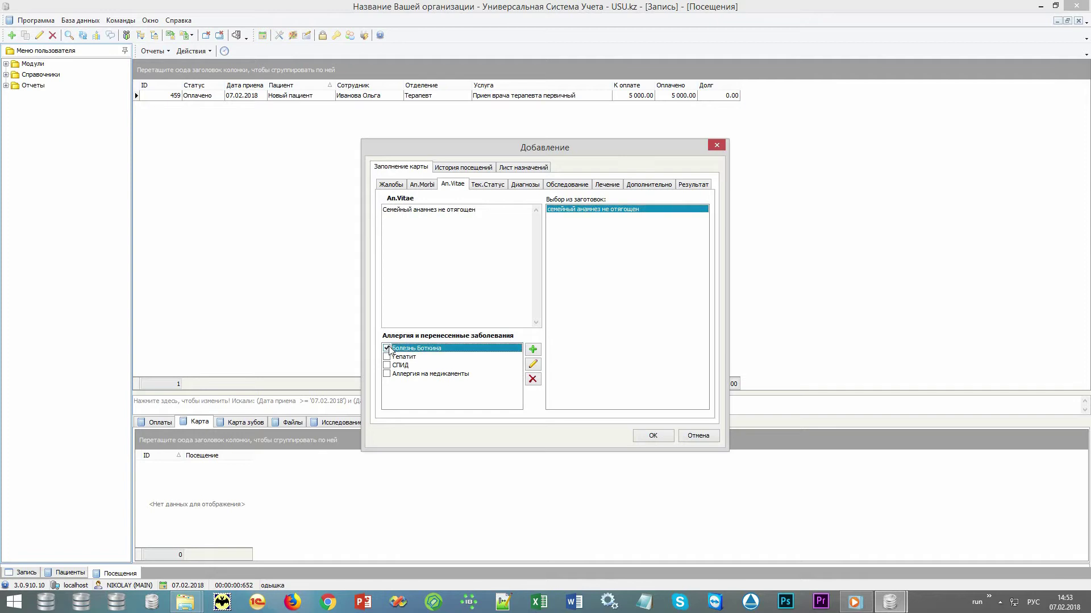
# Fill «Тек.Статус» with the templates «общее состояние» and «удовлетворительное»
pyautogui.click(483, 186)
pyautogui.doubleClick(574, 210)
pyautogui.doubleClick(570, 217)
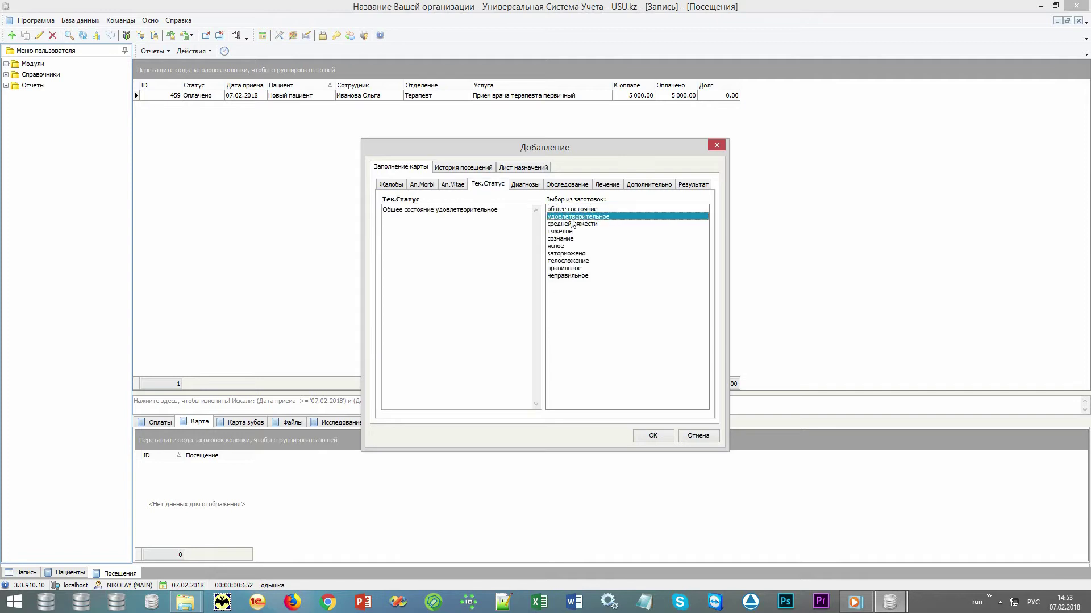
# Find diagnosis code O00 and add «O00 - Внематочная [эктопическая] беременность» to the card as «Заключительный»
pyautogui.click(535, 187)
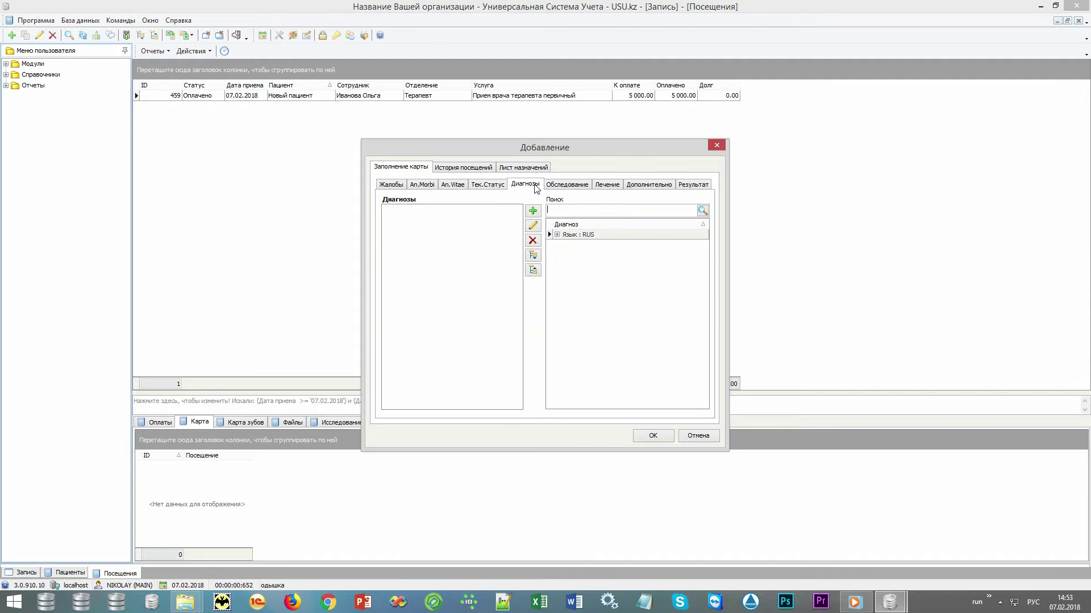
pyautogui.click(590, 211)
pyautogui.write('O00')
pyautogui.press('Return')
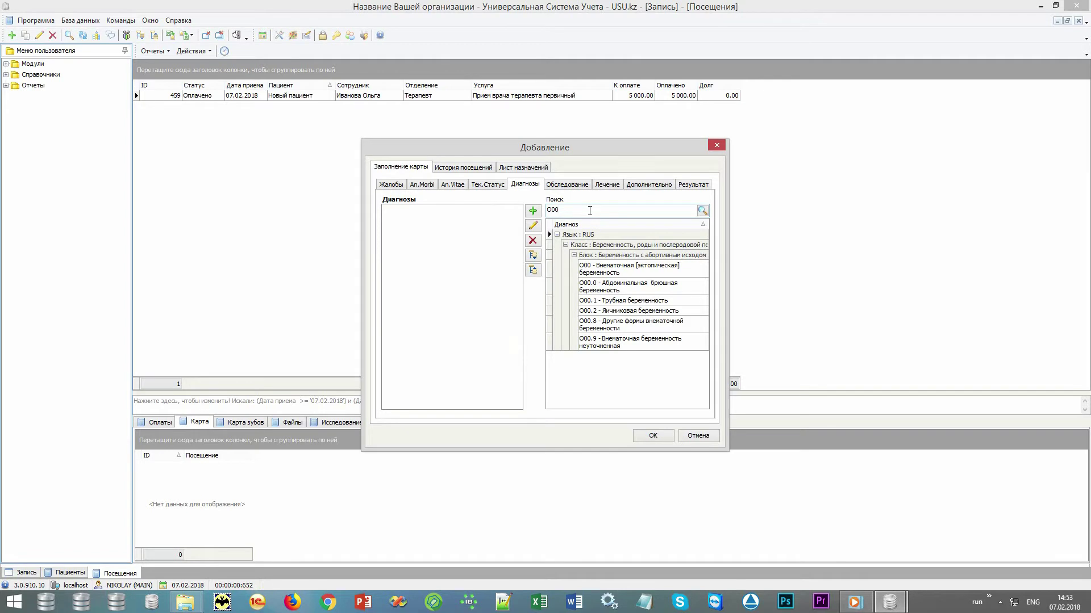
pyautogui.doubleClick(688, 273)
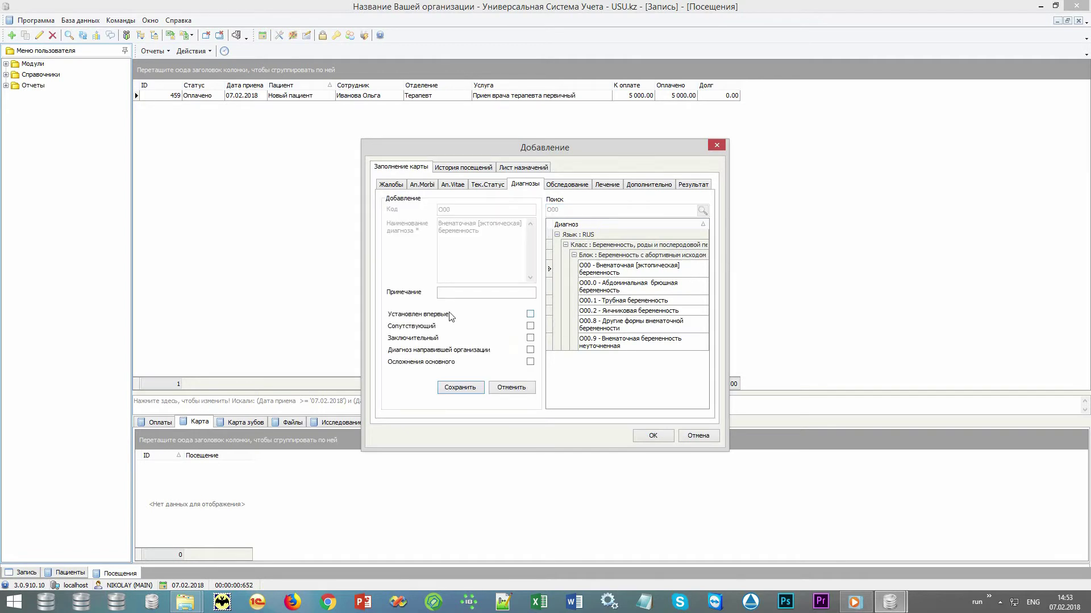
pyautogui.click(446, 339)
pyautogui.click(460, 388)
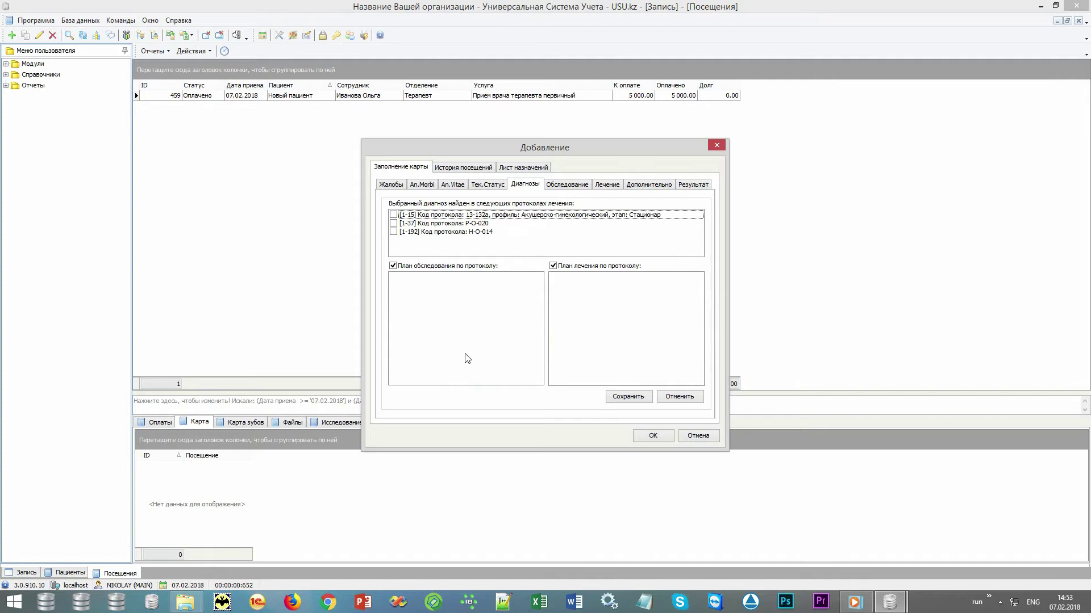
# Compare the treatment protocols for the diagnosis, apply protocol 13-132а with its examination and treatment plans, and save
pyautogui.click(442, 224)
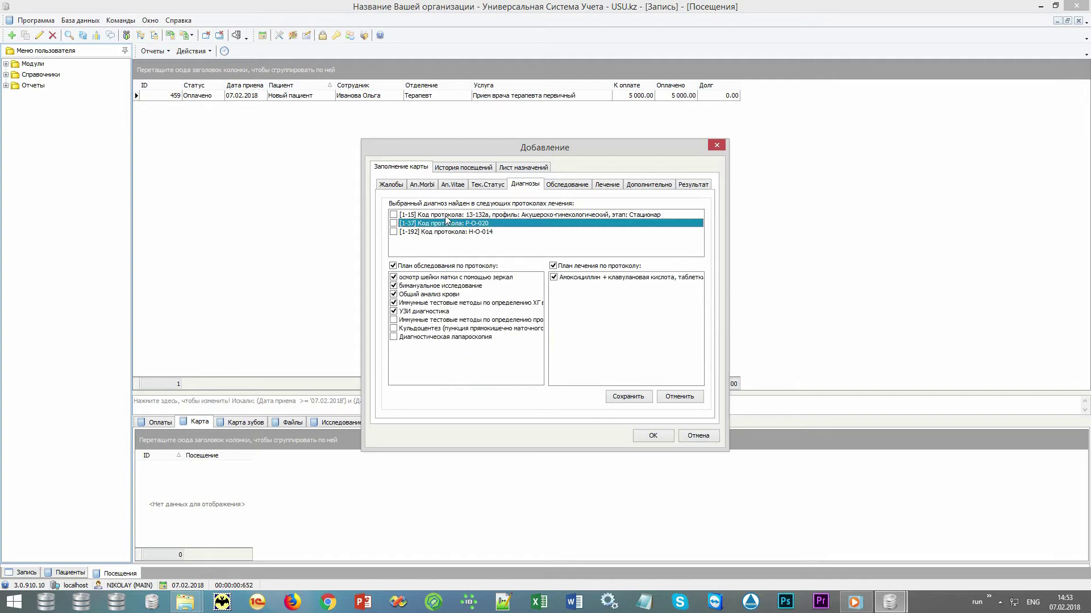
pyautogui.click(446, 216)
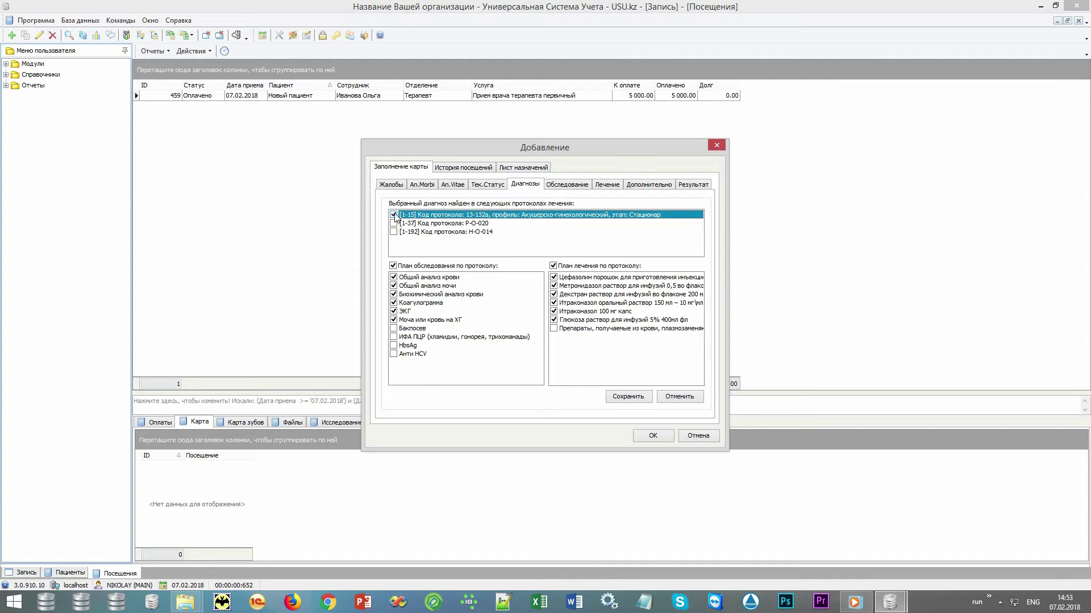
pyautogui.click(628, 398)
# Assign «Бакпосев» and «ИФА ПЦР» in the examination plan and add «УЗИ печени» for diagnosis O00 with status «Назначено»
pyautogui.click(568, 185)
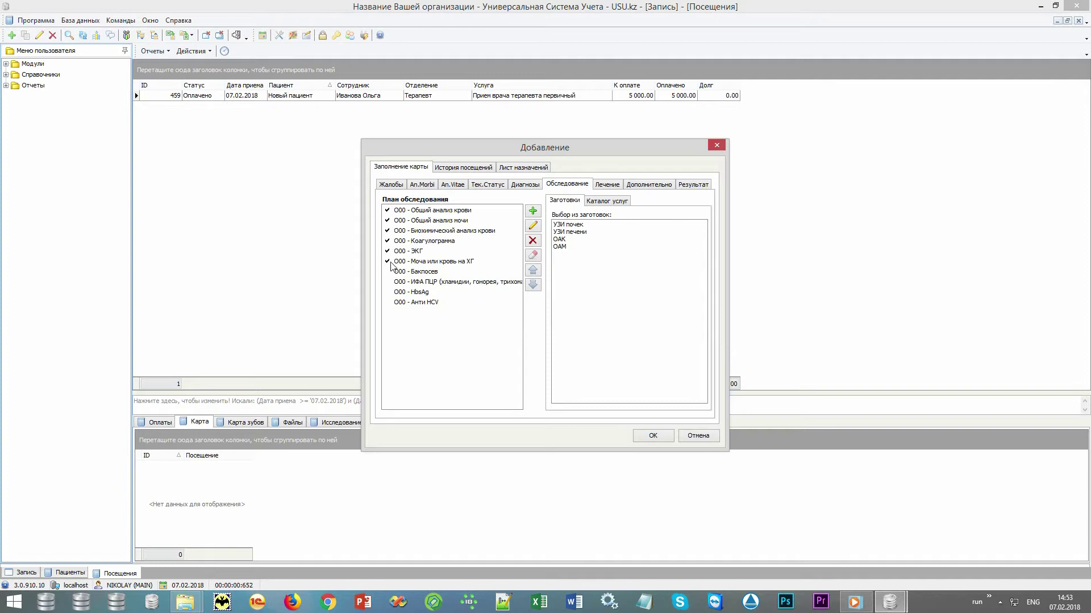
pyautogui.click(419, 272)
pyautogui.click(423, 282)
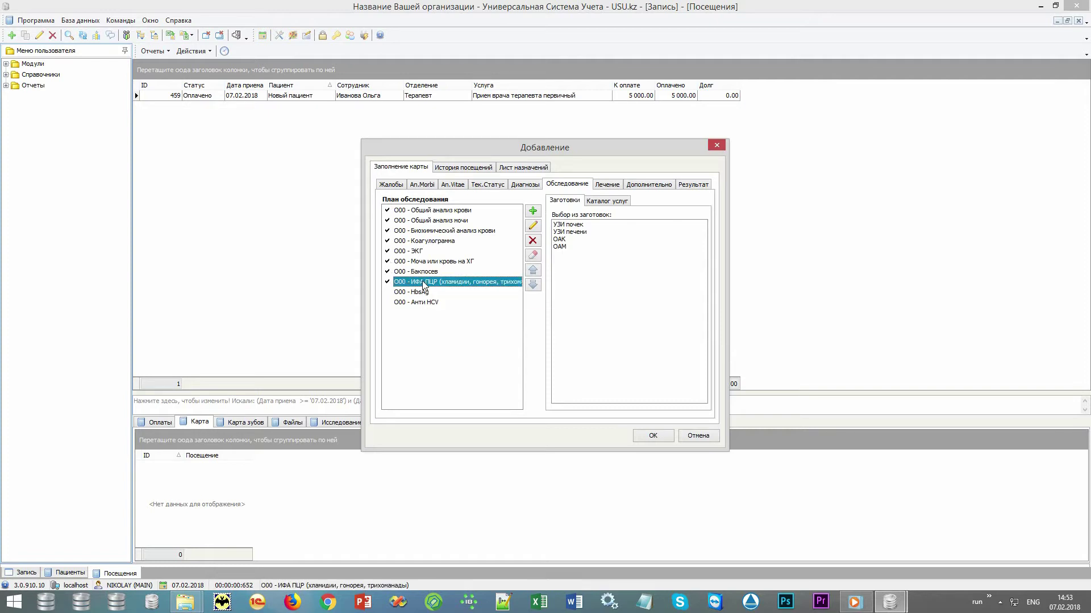
pyautogui.doubleClick(578, 233)
pyautogui.click(486, 234)
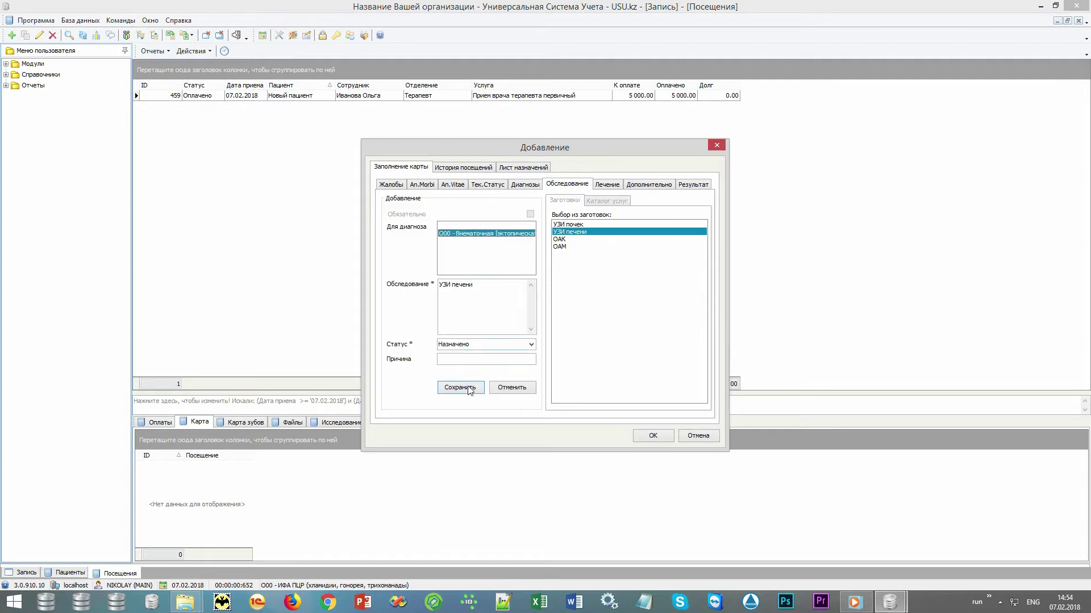
pyautogui.click(468, 387)
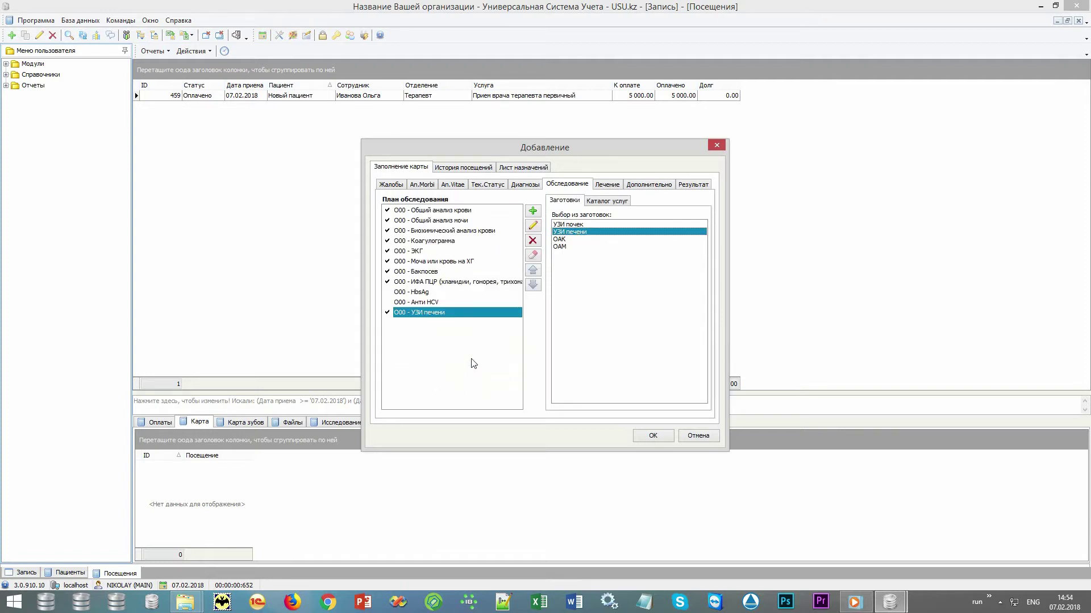
# Edit «Биохимический анализ крови» in the examination plan, keep its status «Не назначено» and save the entry
pyautogui.doubleClick(438, 231)
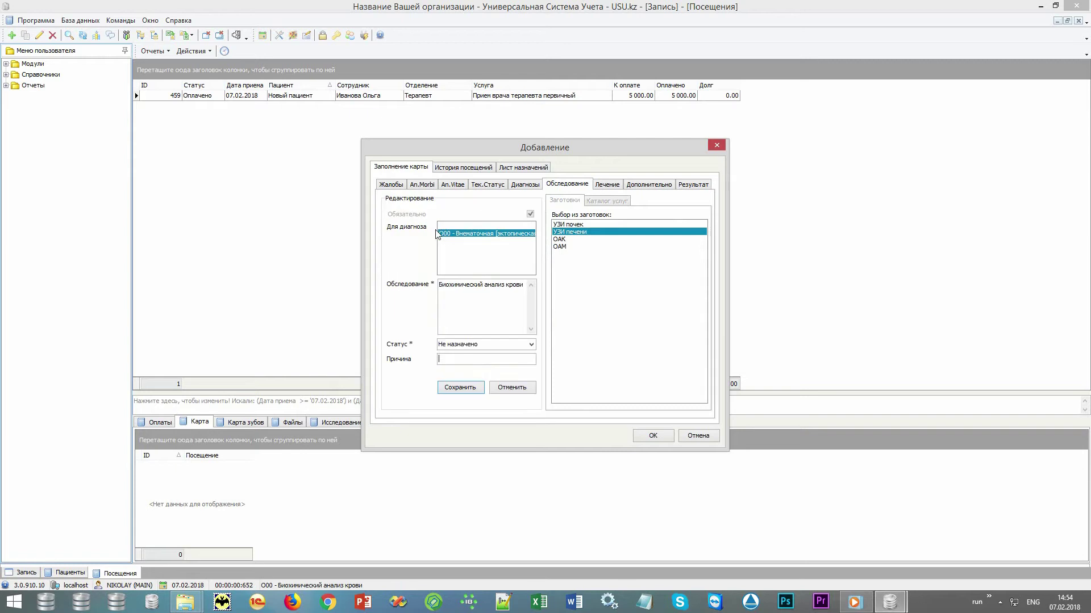
pyautogui.click(525, 347)
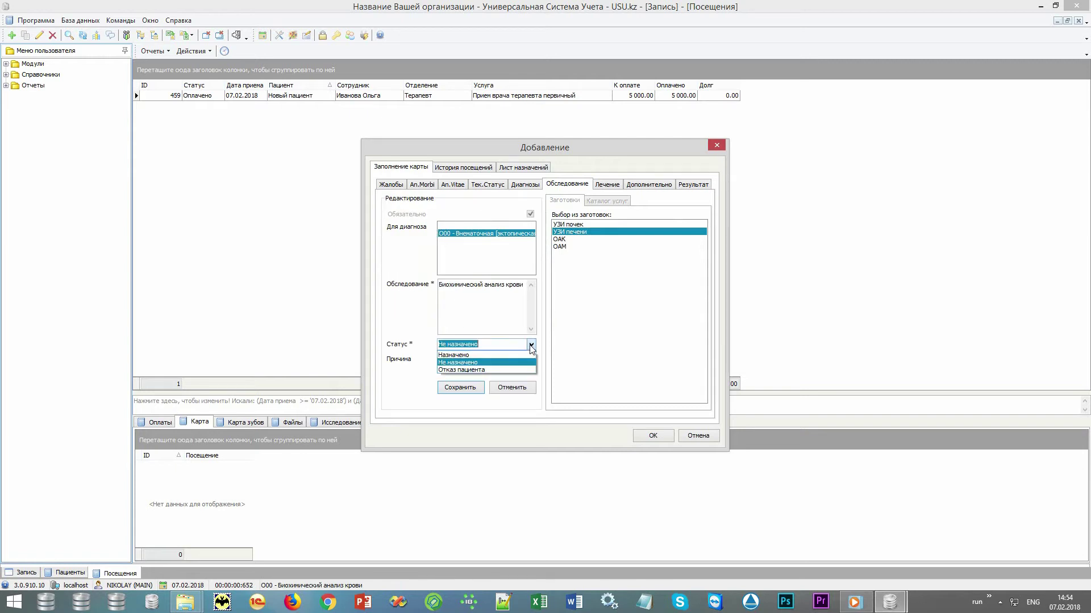
pyautogui.click(481, 354)
pyautogui.click(484, 360)
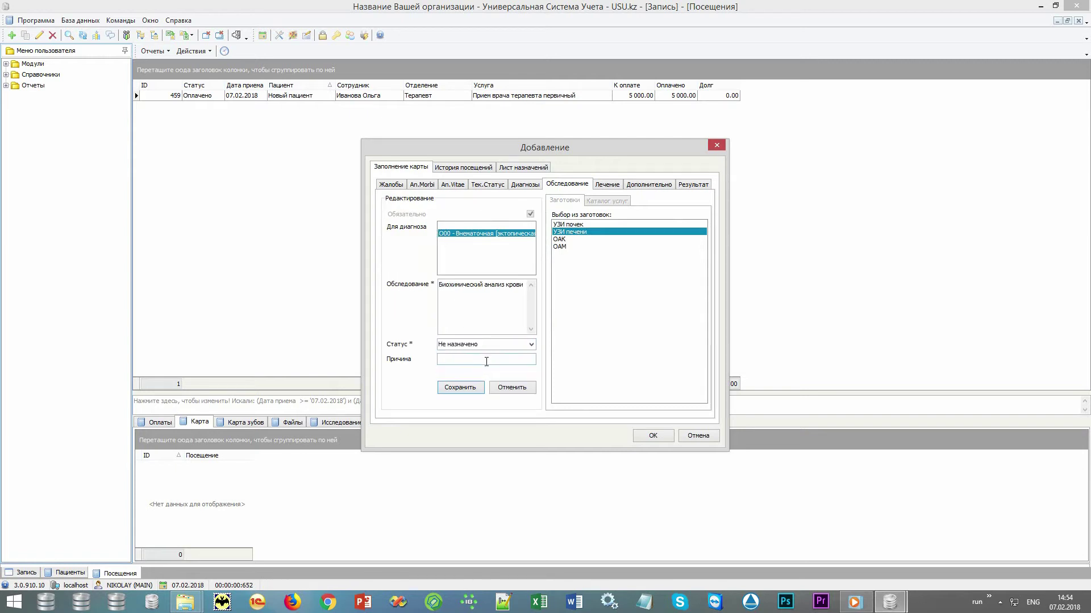
pyautogui.click(462, 389)
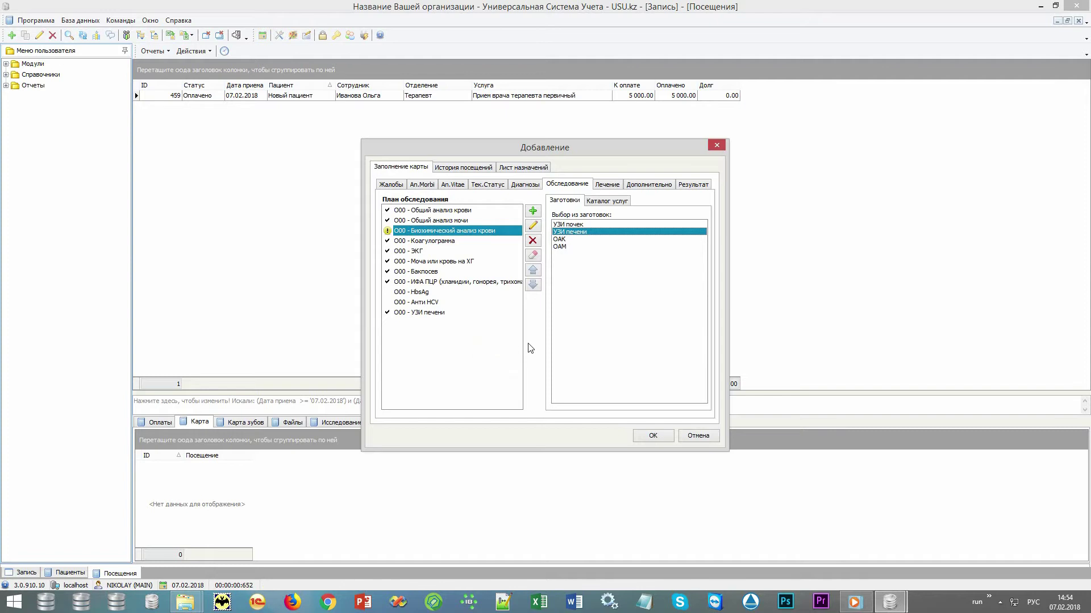
# Review the treatment plan in «Лечение» and save the visit's card
pyautogui.click(605, 185)
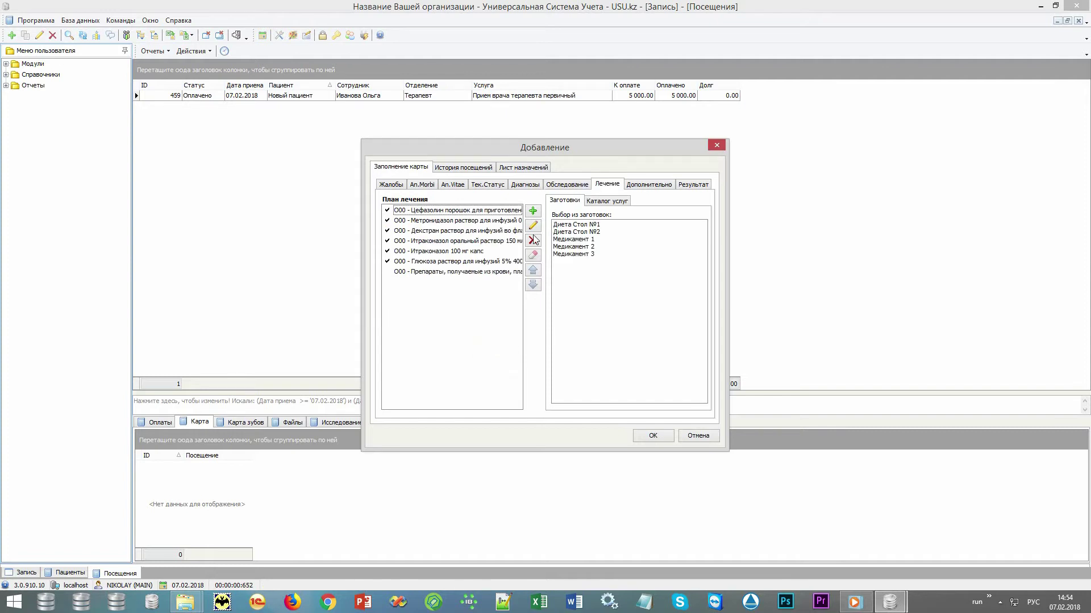
pyautogui.click(651, 437)
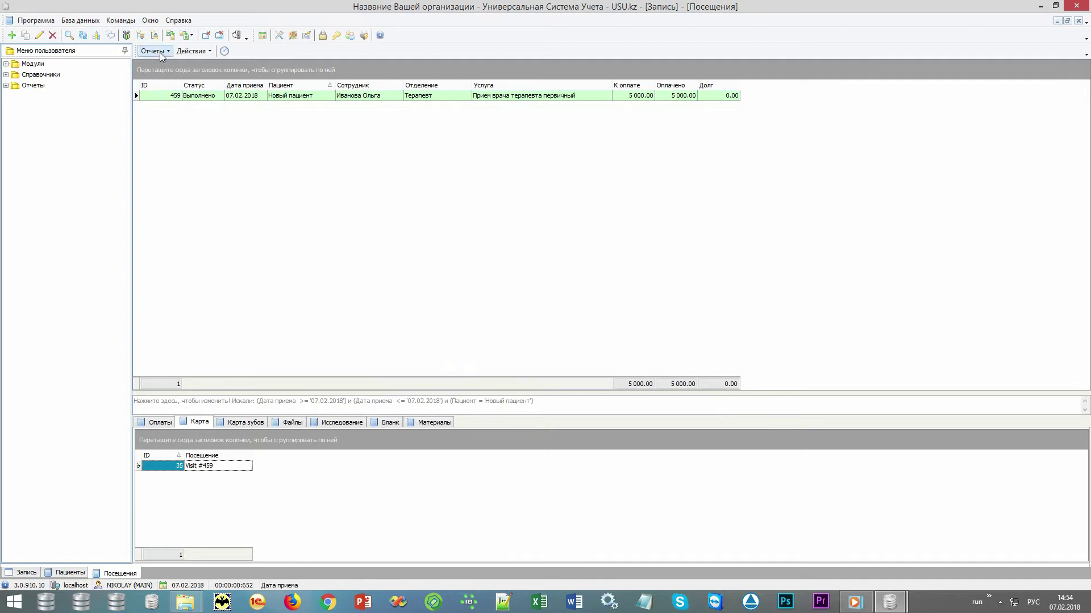
# Generate the «Бланк посещения» report for the visit, read it through to its end and close it
pyautogui.click(160, 52)
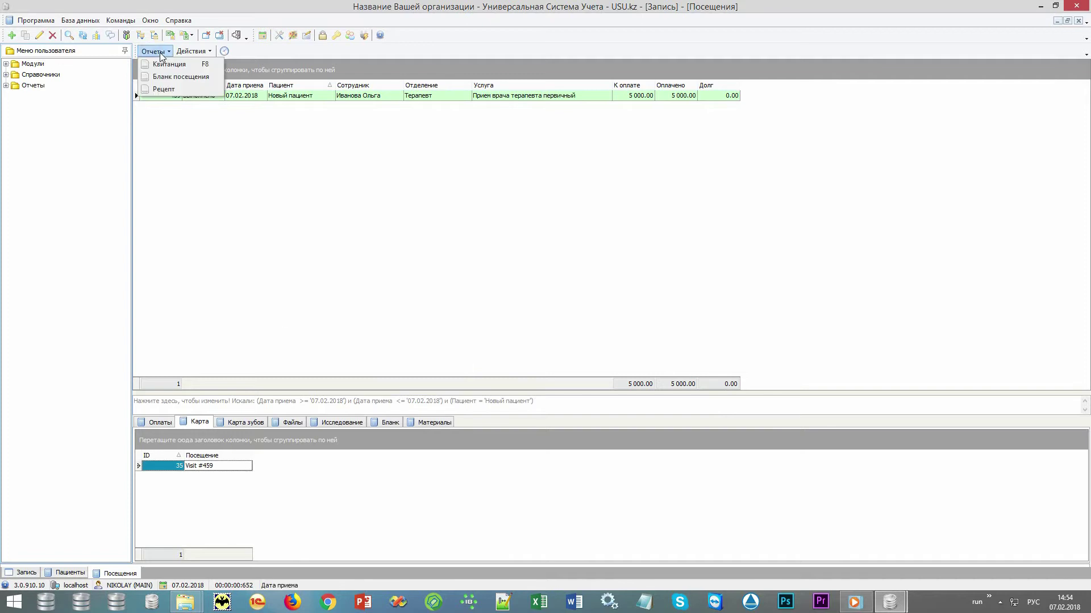
pyautogui.click(182, 76)
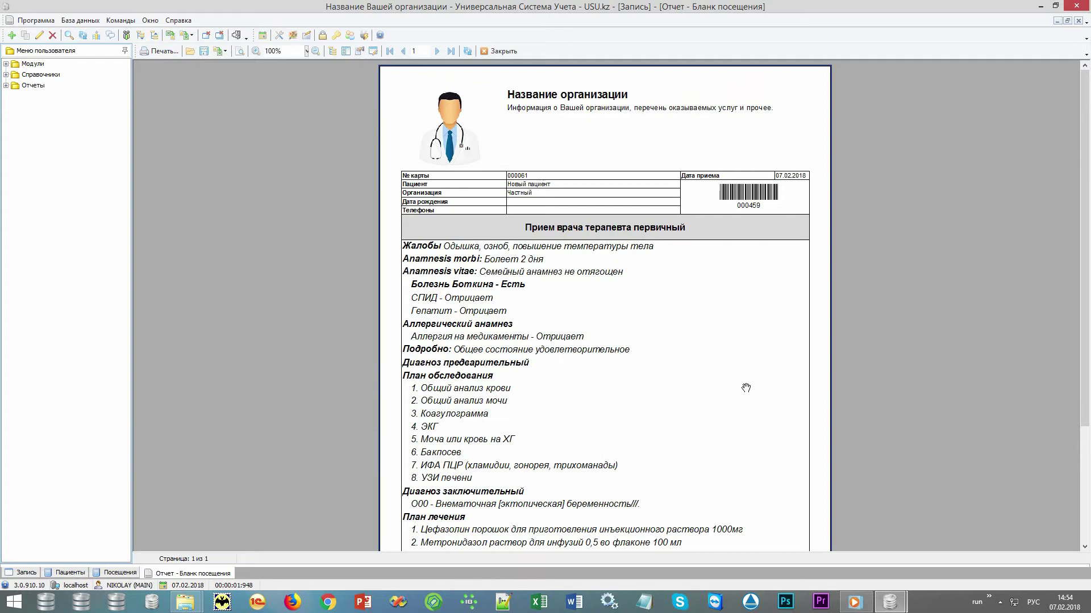
pyautogui.moveTo(735, 450); pyautogui.dragTo(740, 314)
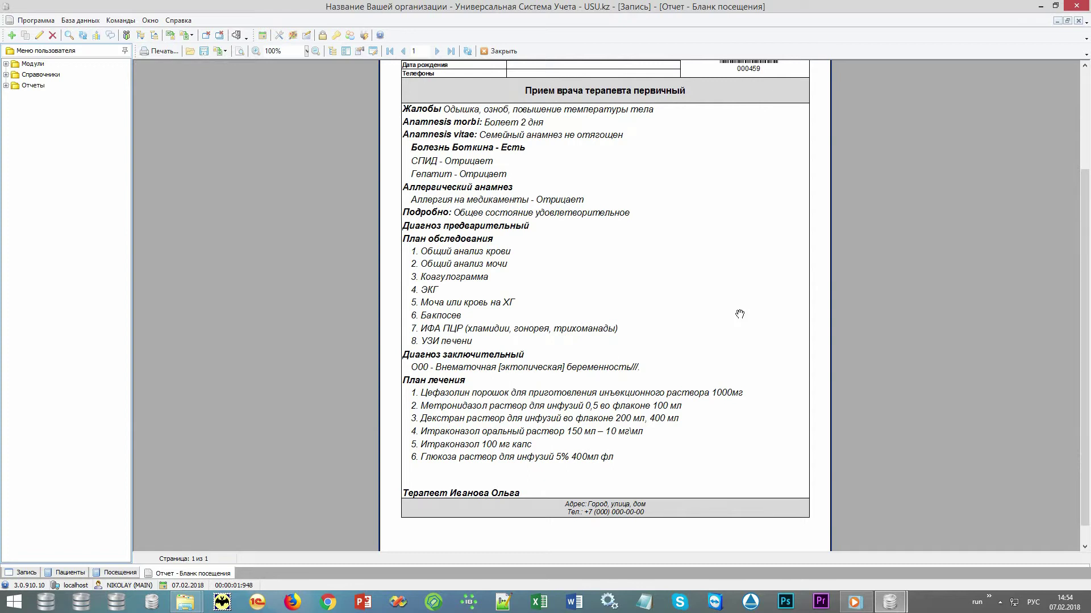
pyautogui.moveTo(704, 166); pyautogui.dragTo(718, 364)
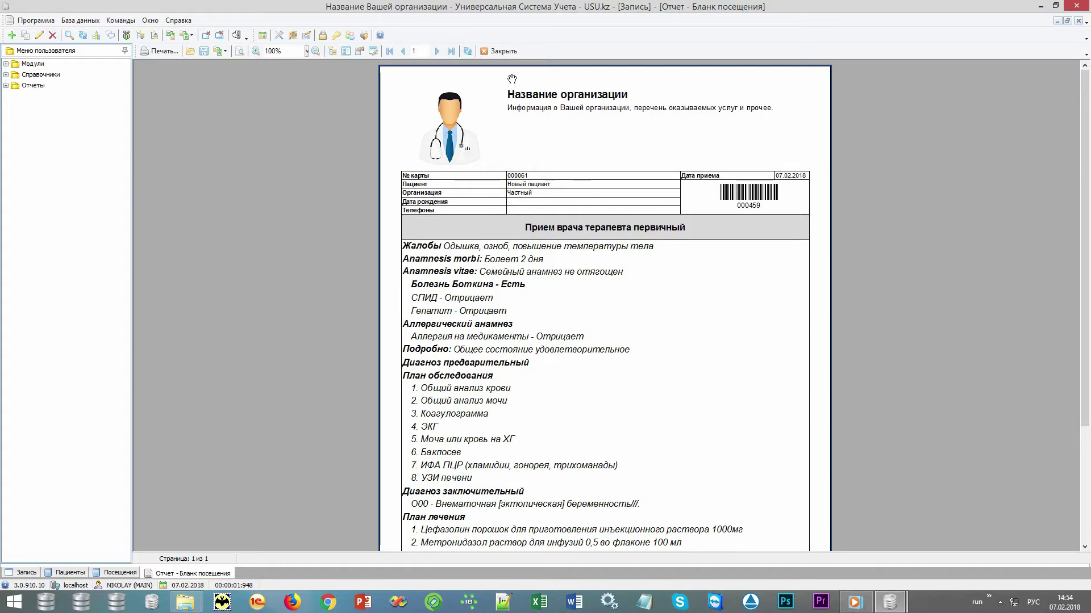
pyautogui.click(507, 52)
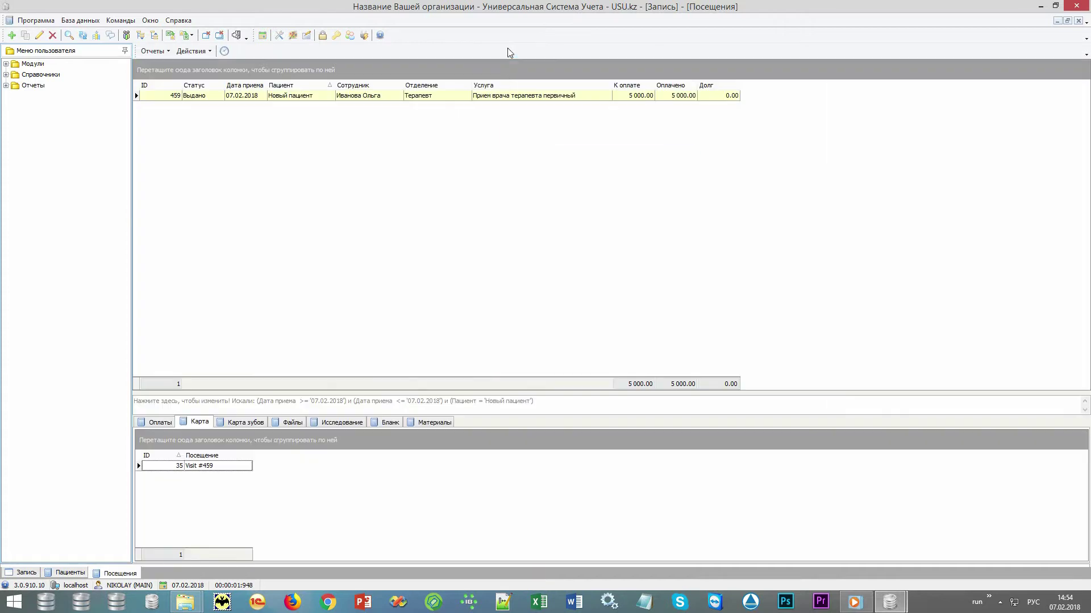
# Open the current history of the new patient's 17:30 «Стоматология» appointment from the schedule
pyautogui.click(502, 222)
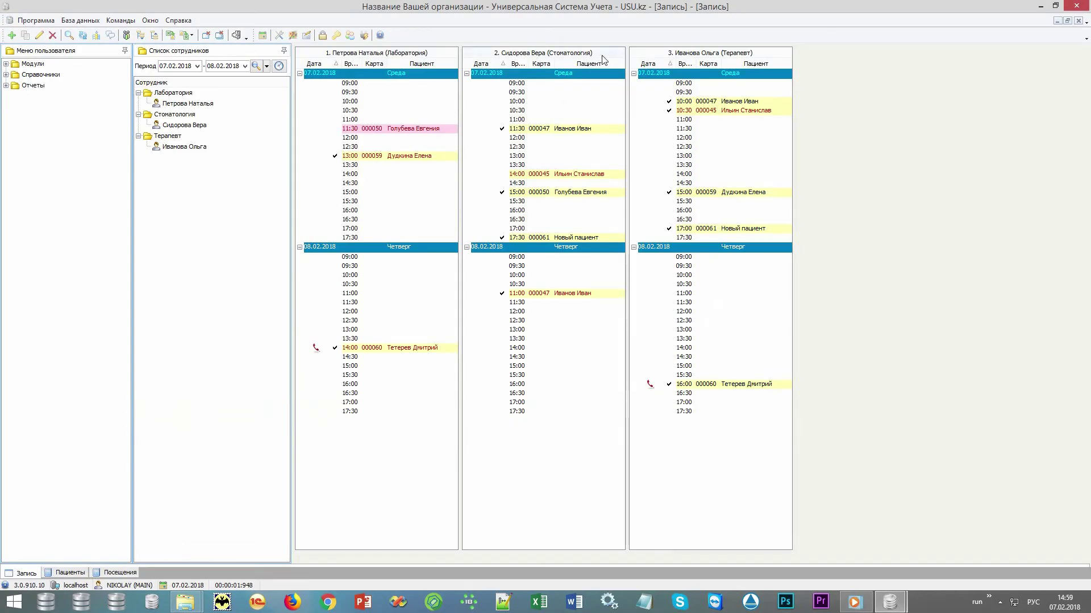
pyautogui.rightClick(582, 239)
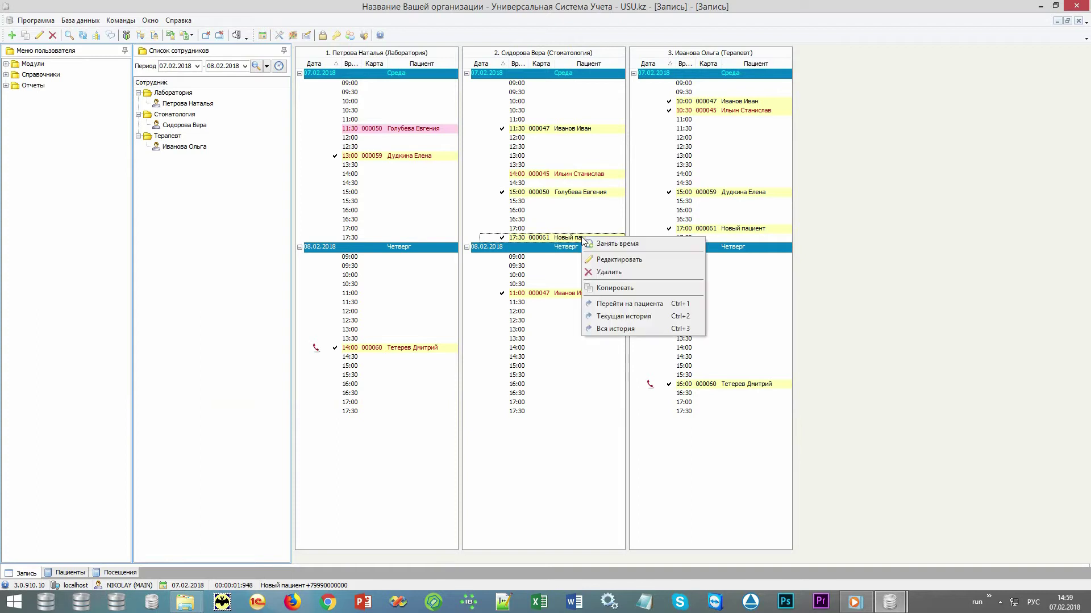
pyautogui.click(613, 316)
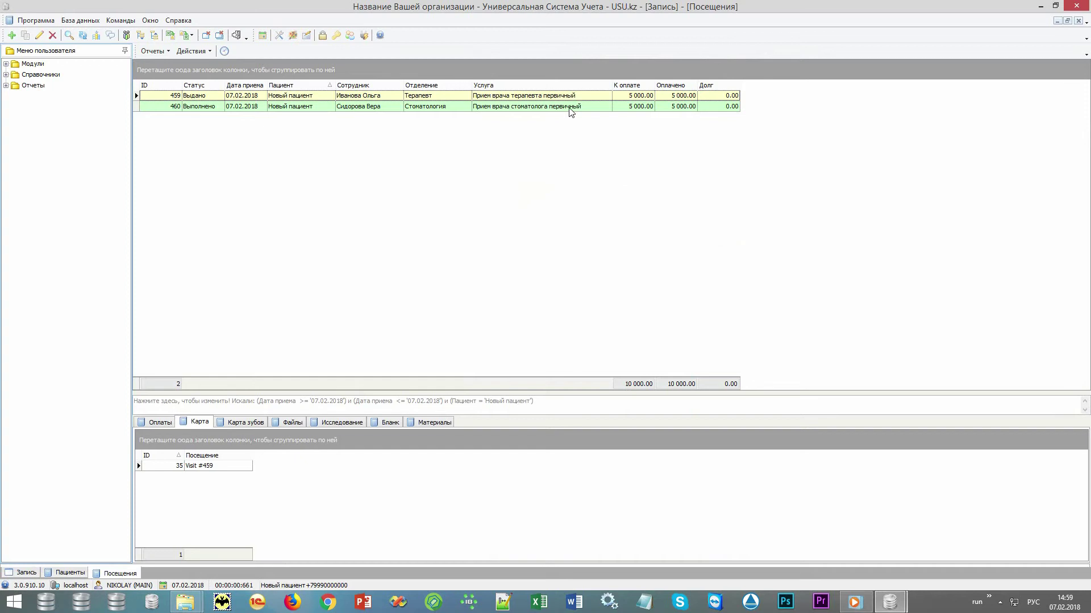
# Open the dental chart of the «Стоматология» visit and mark tooth 6 in quadrant 2 with the state «Кариес»
pyautogui.click(570, 109)
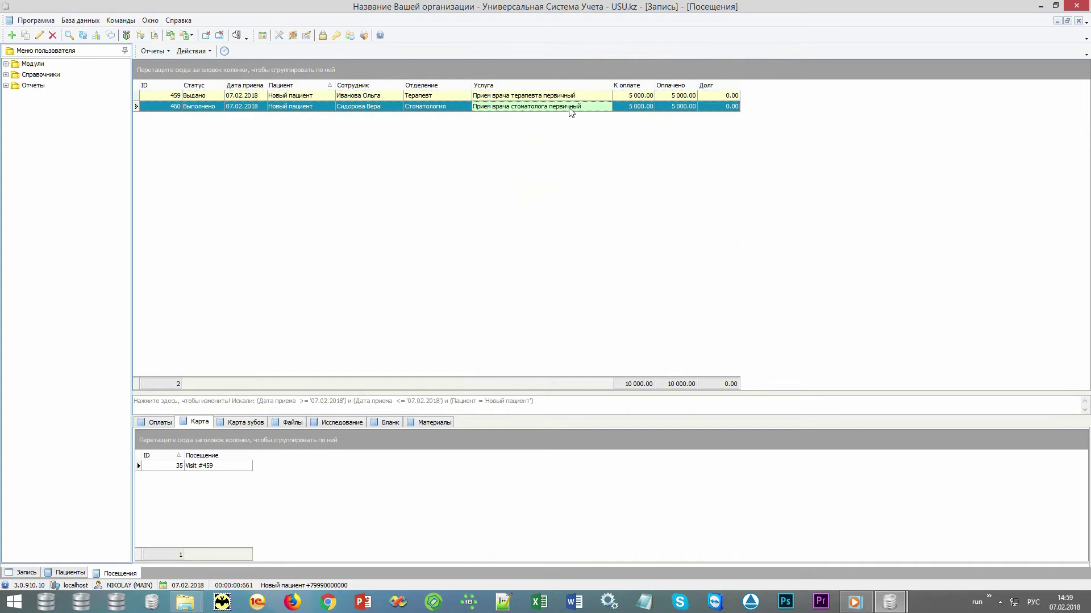
pyautogui.click(248, 427)
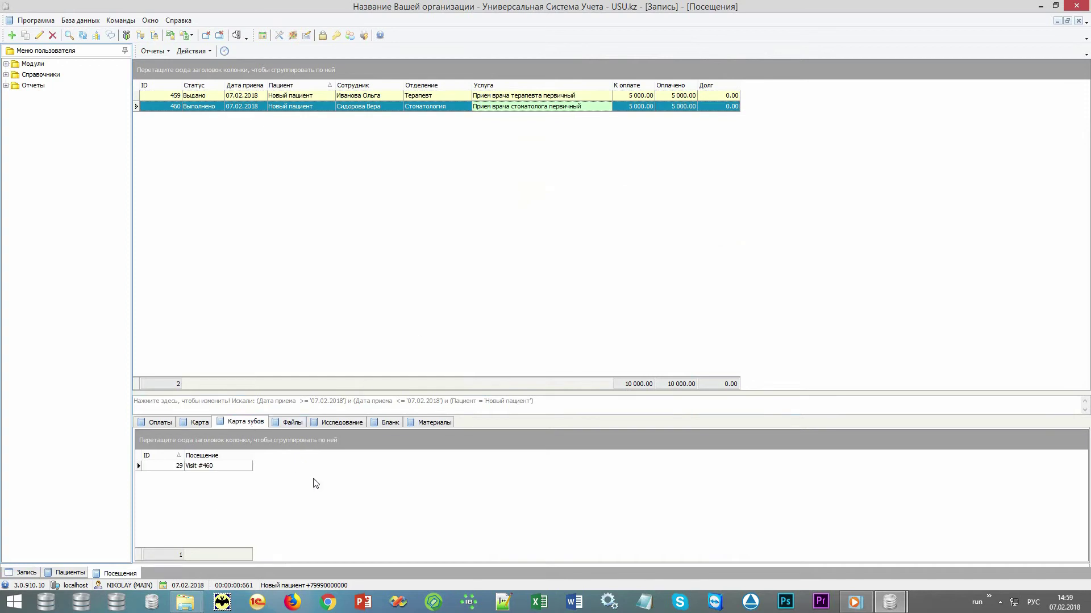
pyautogui.doubleClick(242, 467)
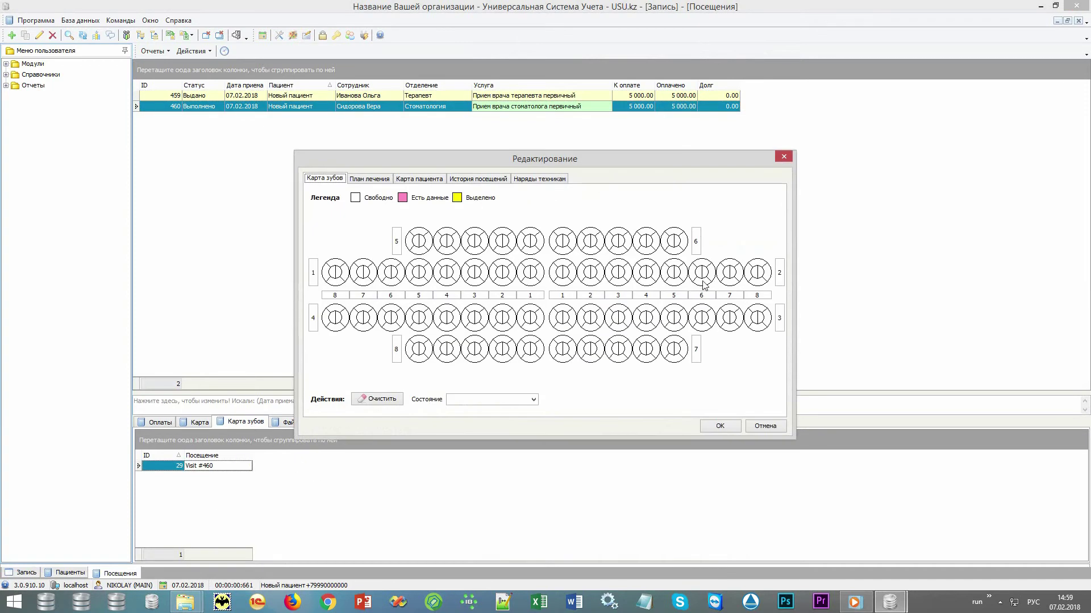
pyautogui.click(703, 282)
pyautogui.click(534, 400)
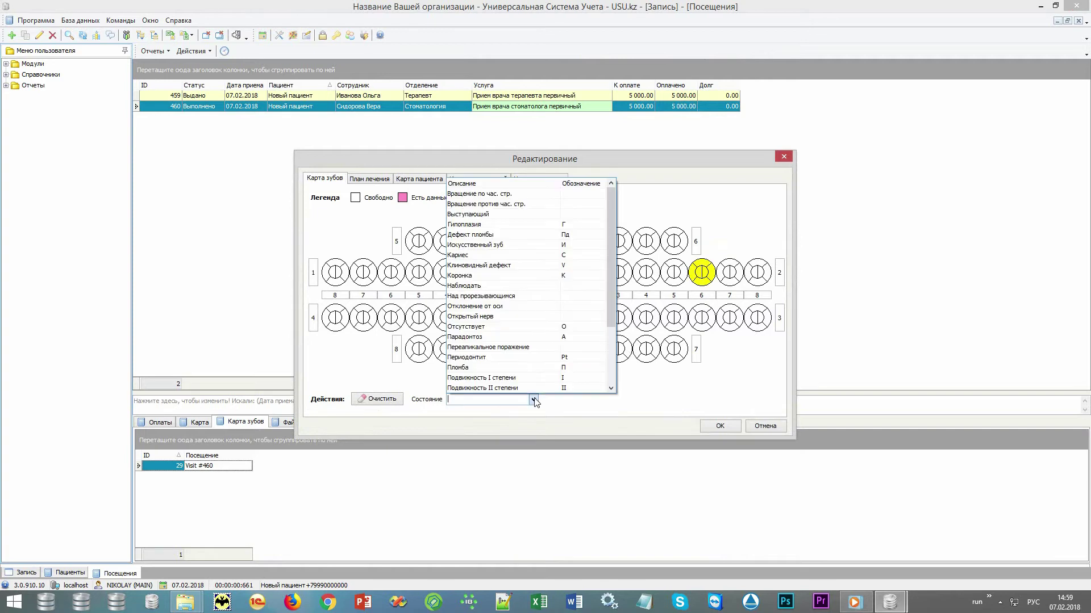
pyautogui.click(566, 255)
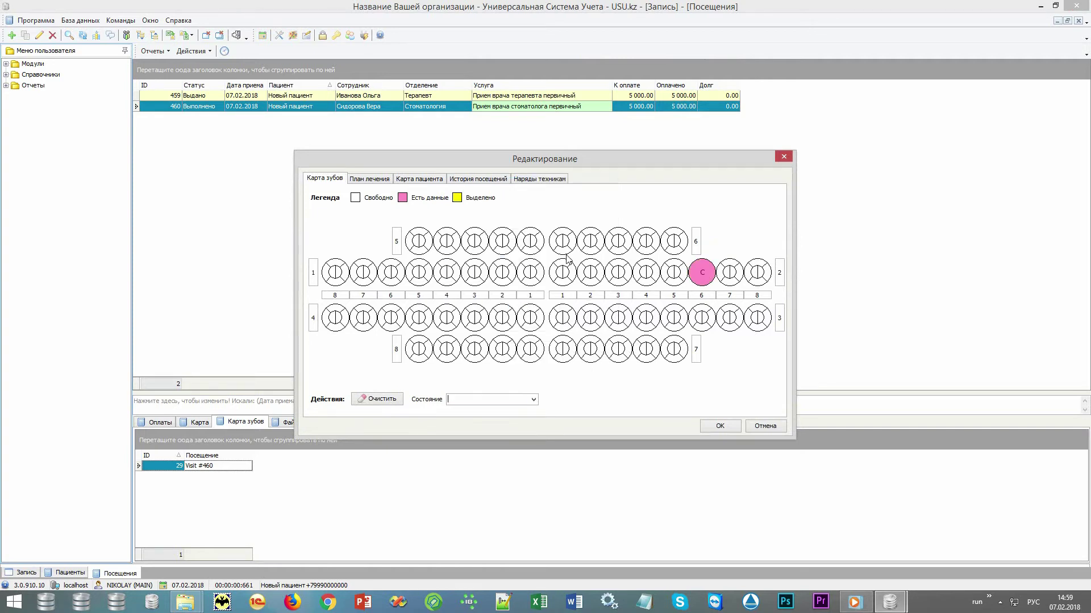
# Look over the treatment plan and add the diagnosis «Поверхностный кариес» for tooth 26 to the patient card
pyautogui.click(372, 179)
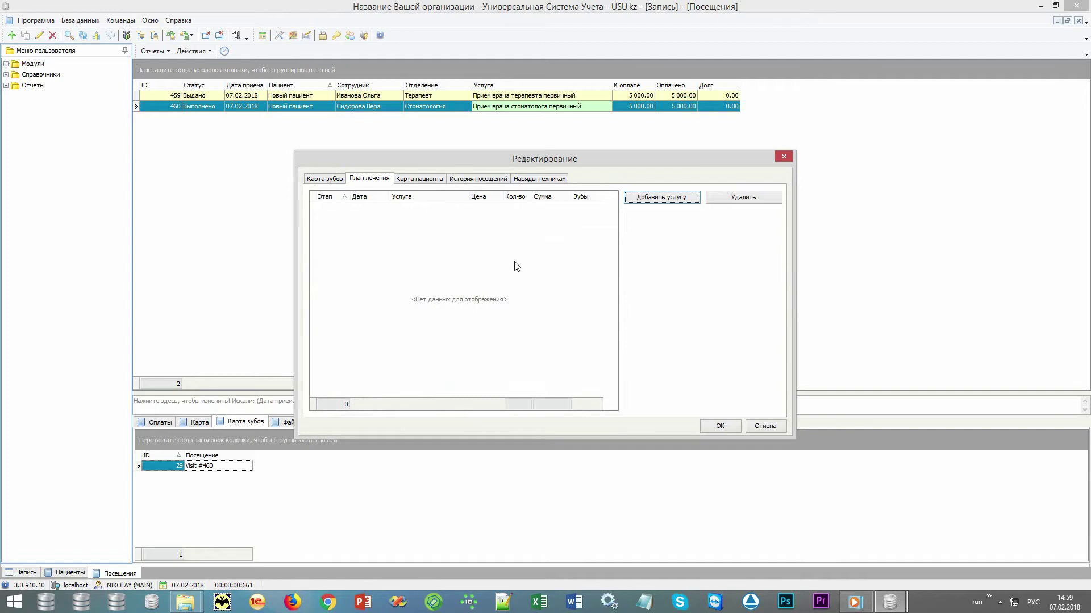
pyautogui.click(427, 181)
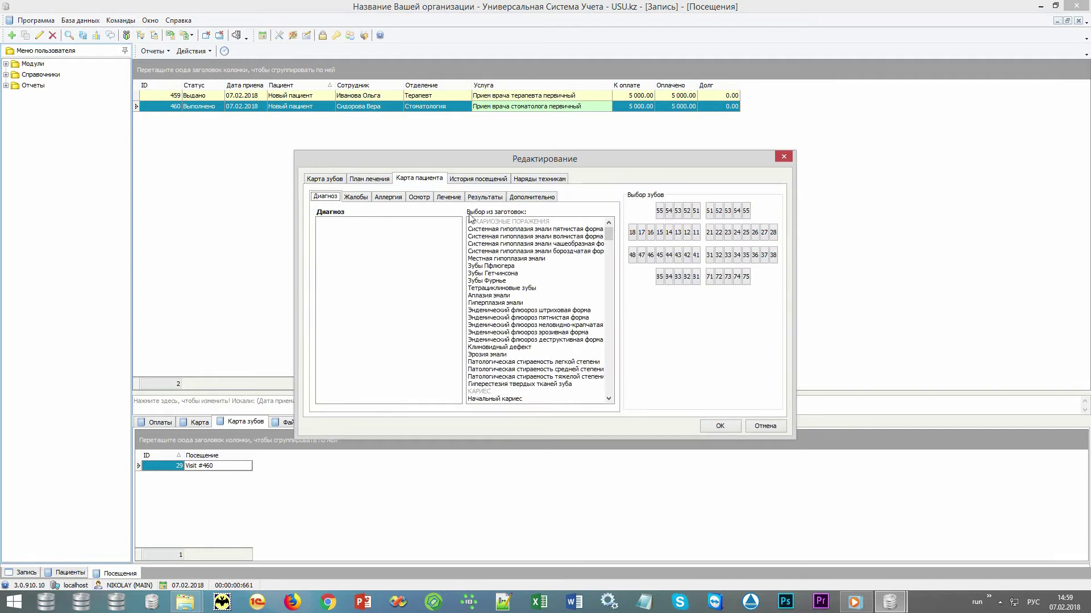
pyautogui.moveTo(609, 230); pyautogui.dragTo(609, 245)
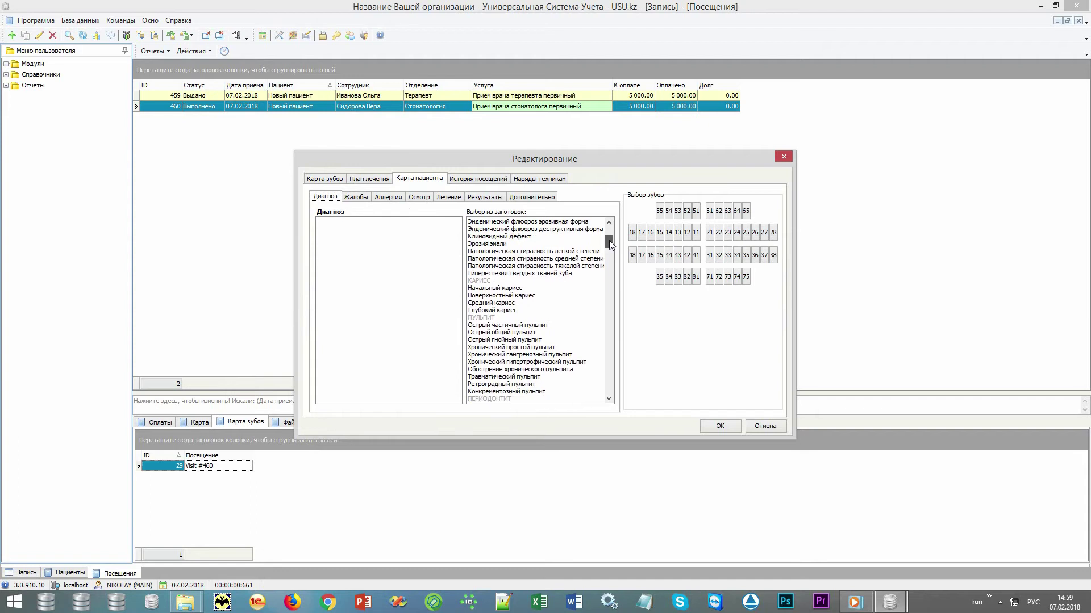
pyautogui.click(755, 233)
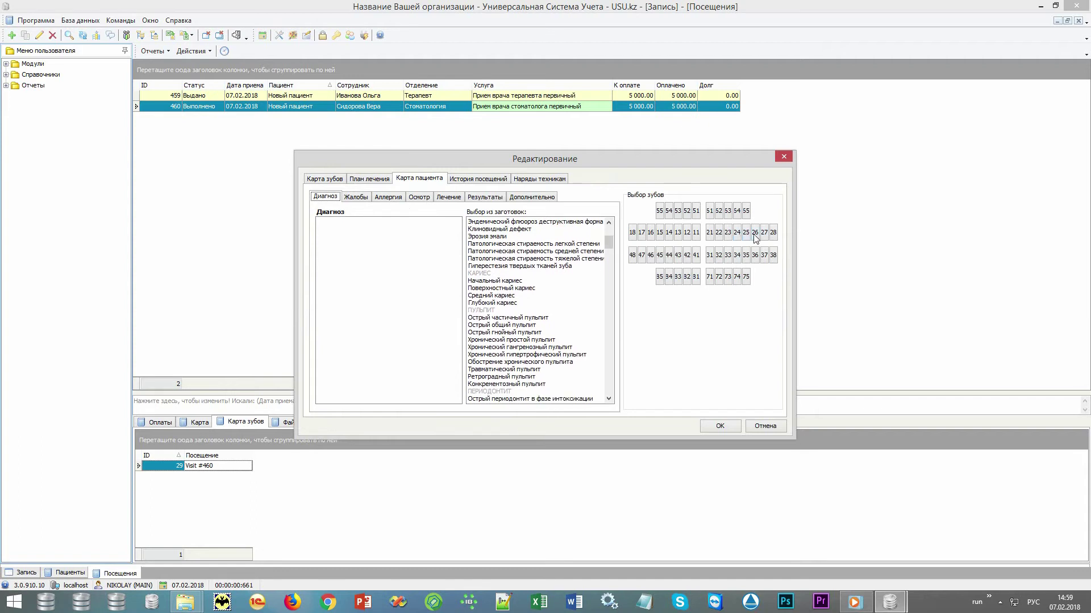
pyautogui.doubleClick(505, 288)
# Record tooth 26 complaints «Кратковременные боли от химических раздражителей, сладкого, кислого, соленого» and disease development «Боли беспокоят в течение 2х дней» from the templates
pyautogui.click(356, 197)
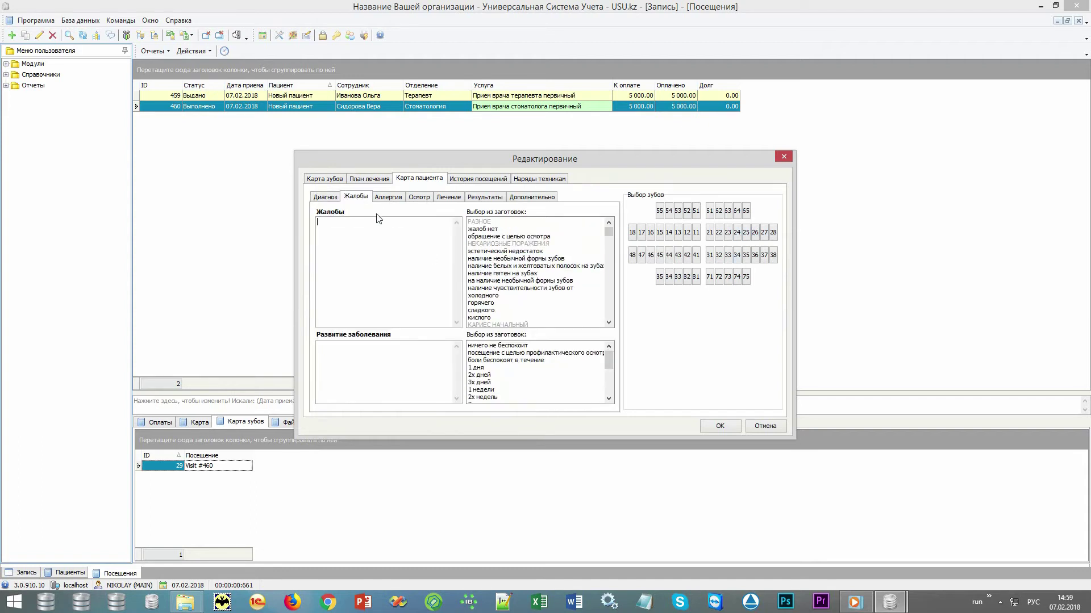
pyautogui.moveTo(608, 233); pyautogui.dragTo(608, 241)
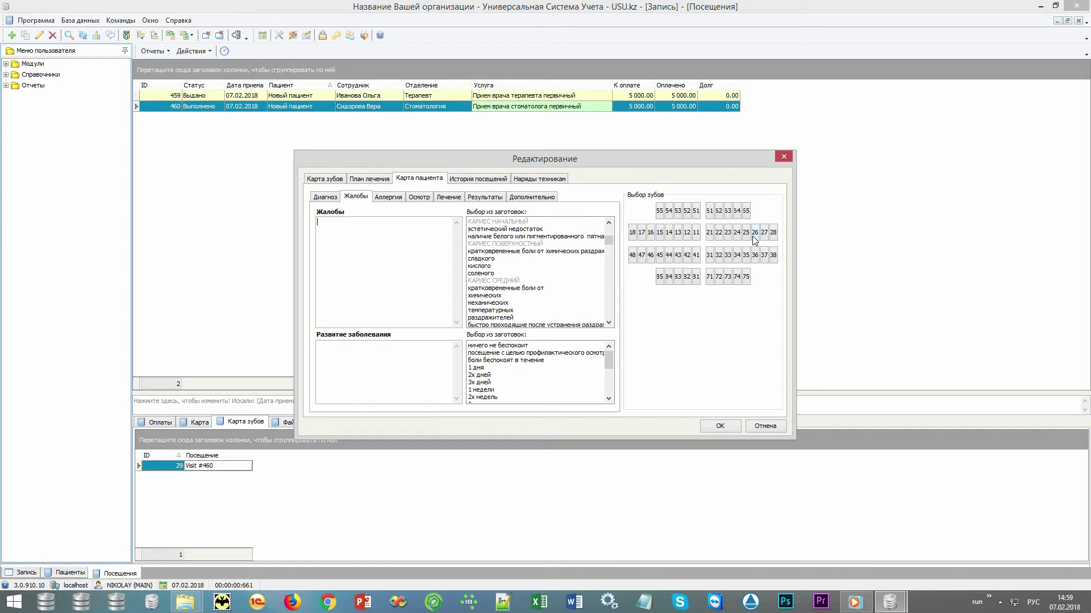
pyautogui.click(755, 232)
pyautogui.doubleClick(556, 253)
pyautogui.press('Down')
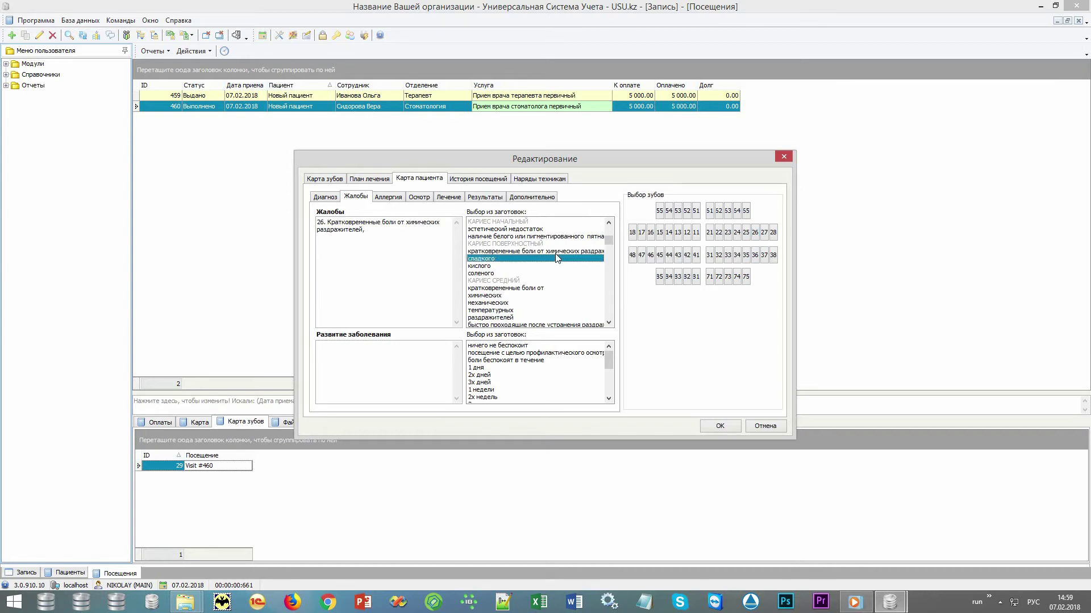
pyautogui.press('Return')
pyautogui.press('Down')
pyautogui.press('Return')
pyautogui.press('Down')
pyautogui.press('Return')
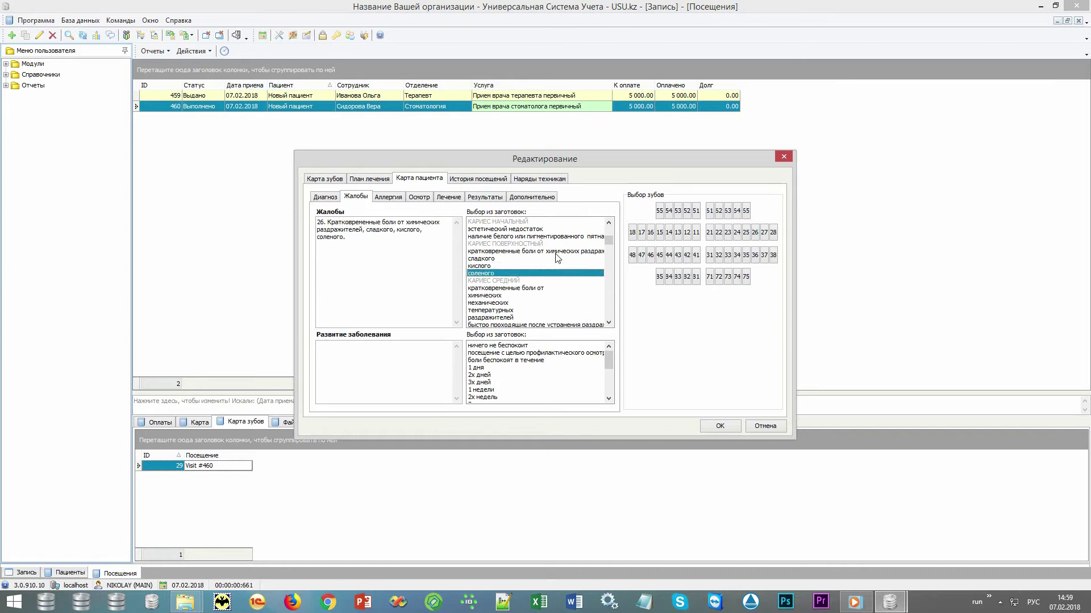
pyautogui.doubleClick(494, 361)
pyautogui.doubleClick(484, 375)
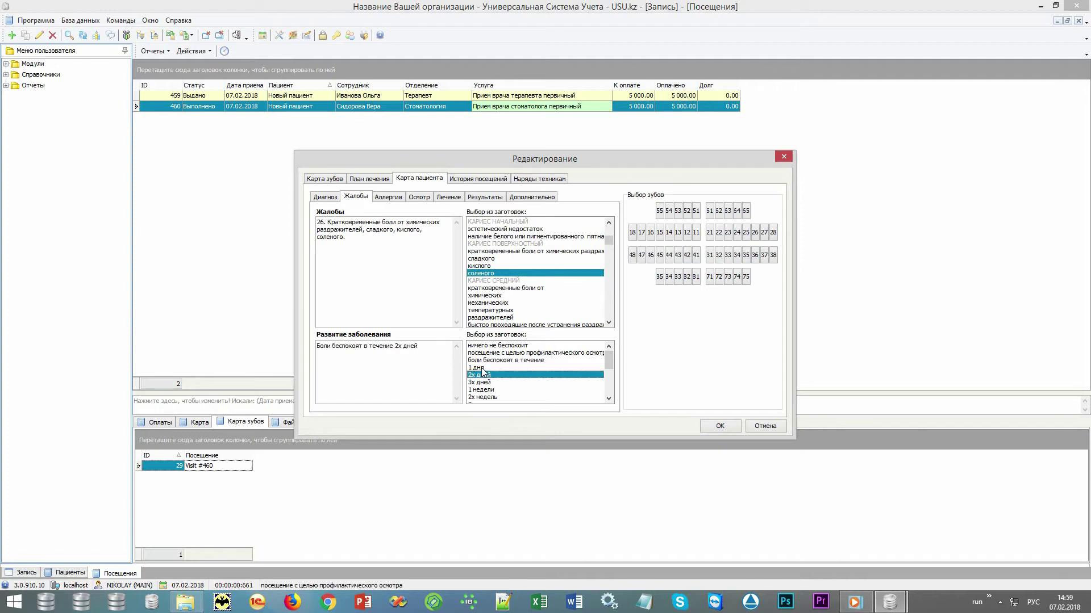
# Fill in allergy as «Аллергоанамнез не отягощен» and past illnesses as «Сопутствующие заболевания отрицает» from the templates
pyautogui.click(388, 199)
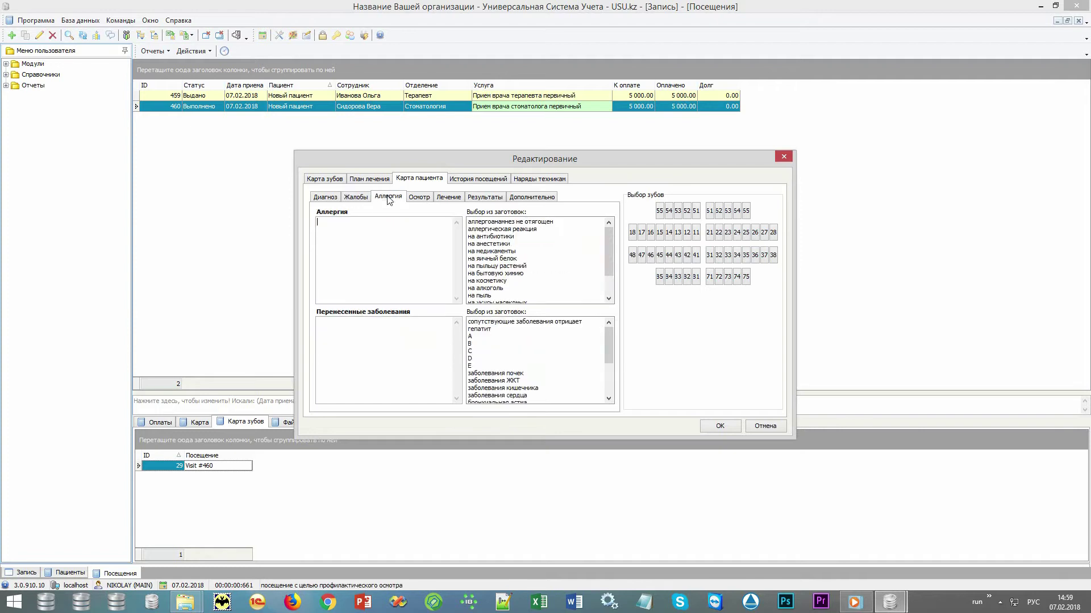
pyautogui.doubleClick(485, 223)
pyautogui.doubleClick(504, 322)
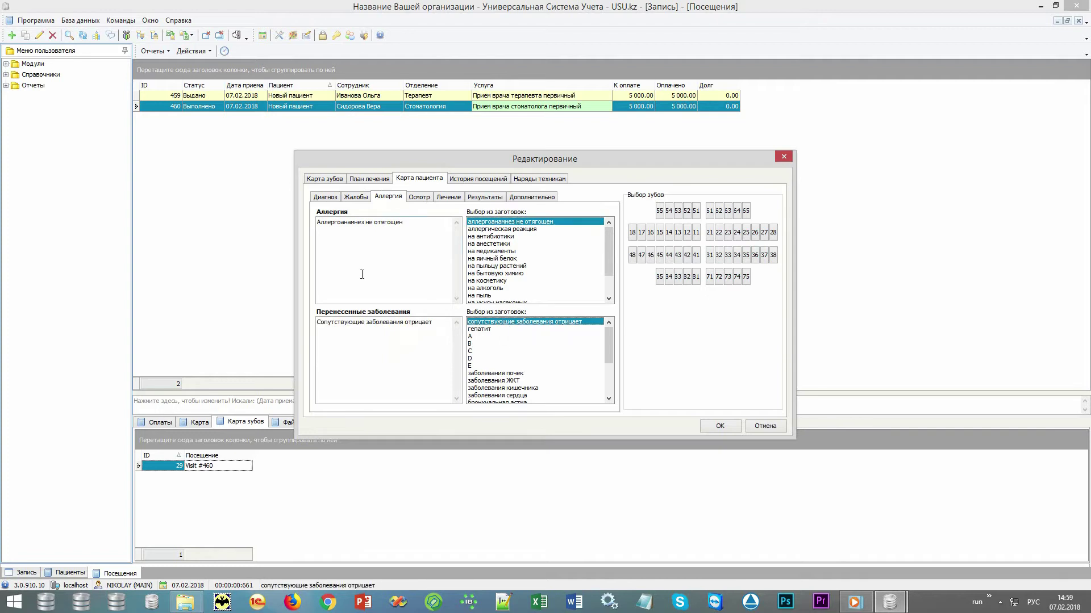
# Review the visit history with its graphic images and the technician orders, and save the dental card
pyautogui.click(488, 181)
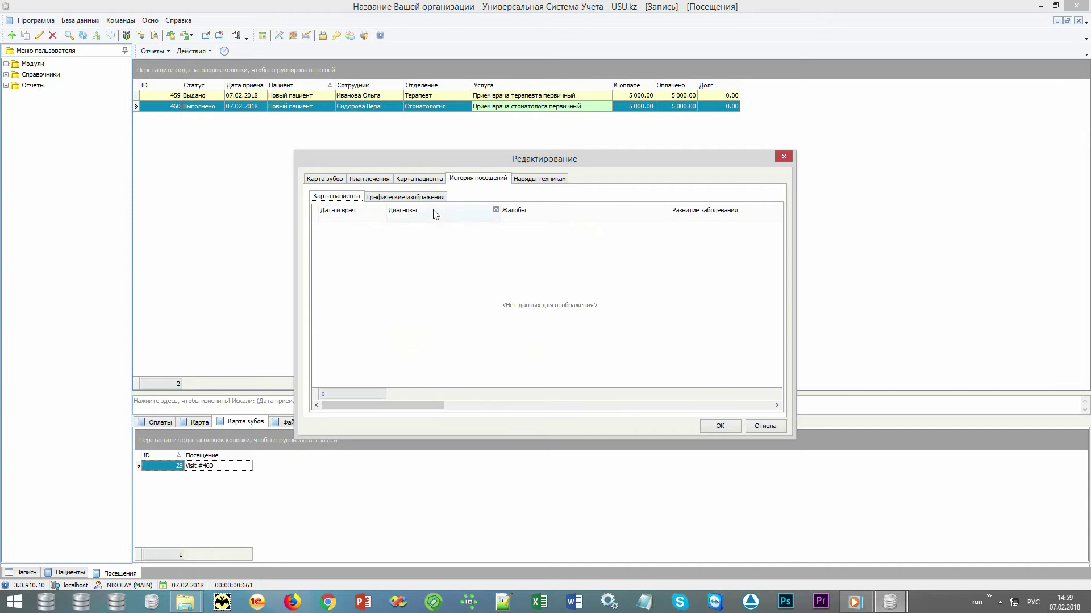
pyautogui.click(426, 197)
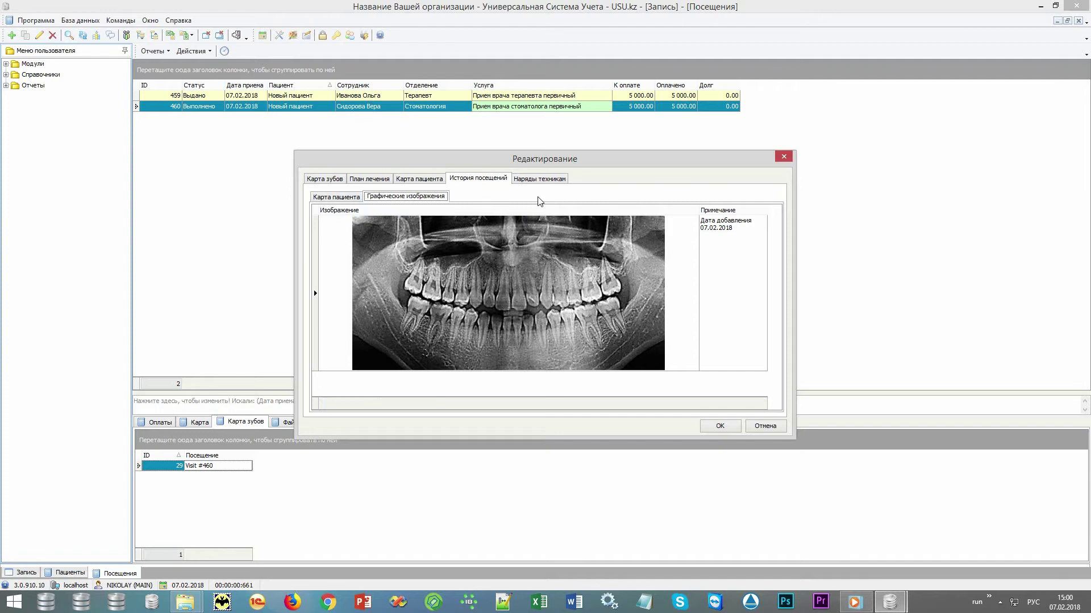
pyautogui.click(546, 180)
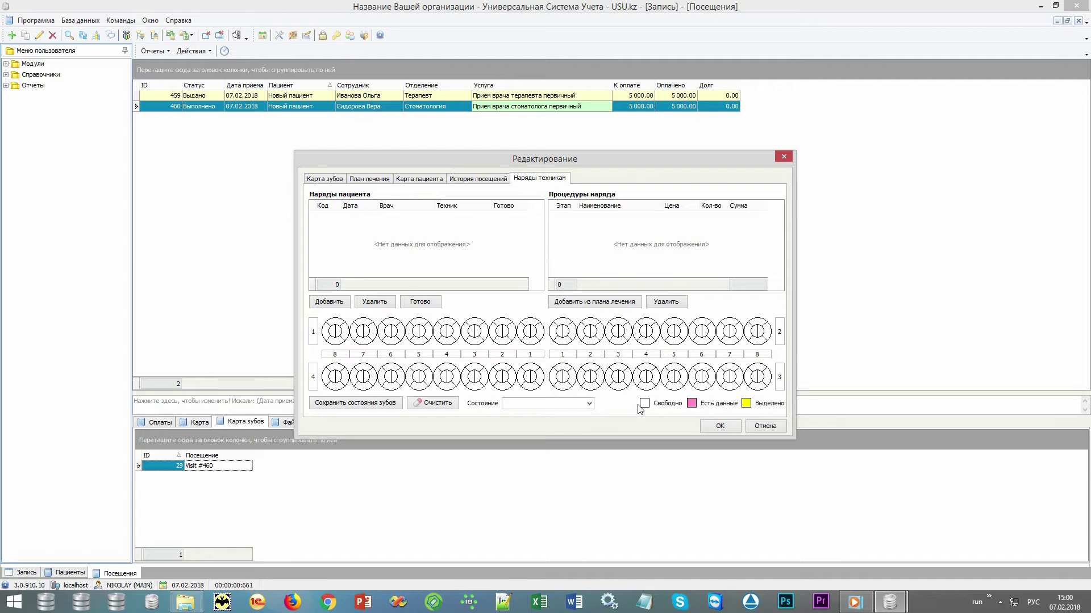
pyautogui.click(719, 427)
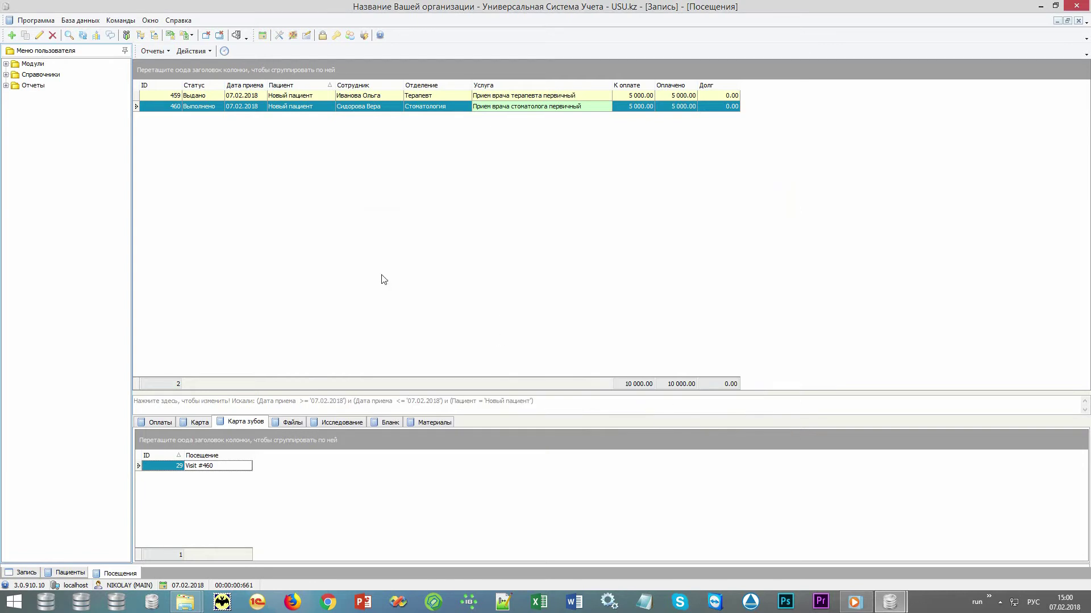
# Check which reports are available for the dental visit and view its attached image files
pyautogui.click(159, 51)
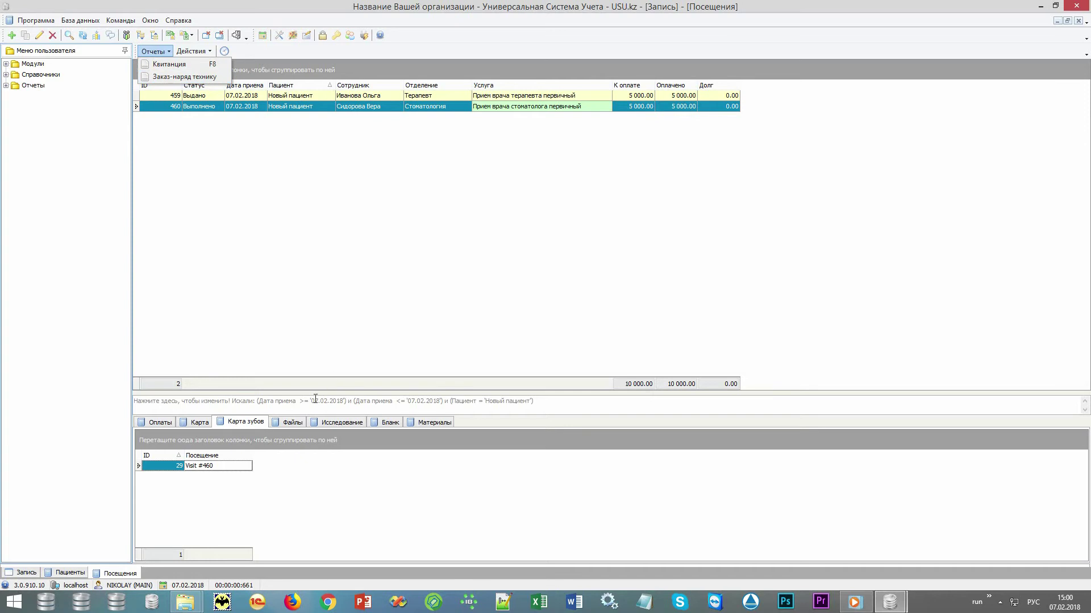
pyautogui.click(298, 423)
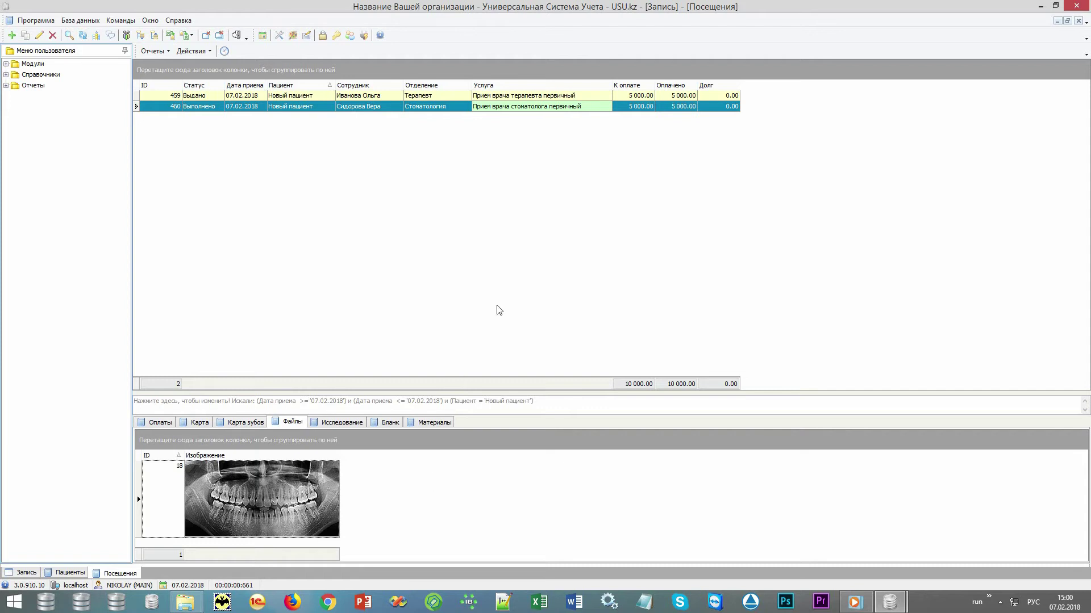
pyautogui.click(523, 269)
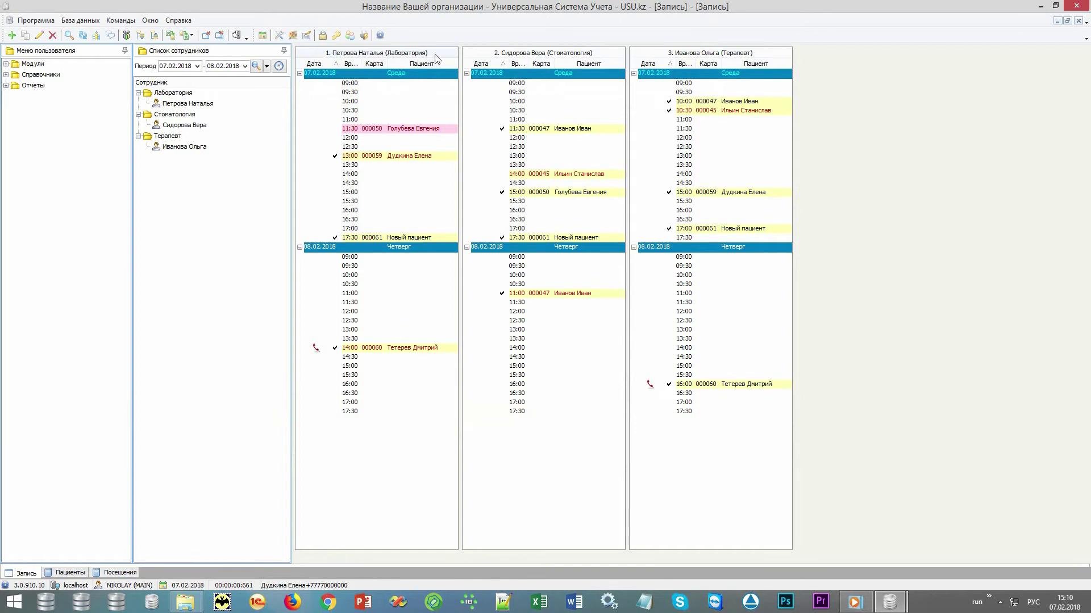
# Open the current history of the new patient's 17:30 «Лаборатория» appointment and select the «Биохимический анализ крови» visit
pyautogui.rightClick(413, 238)
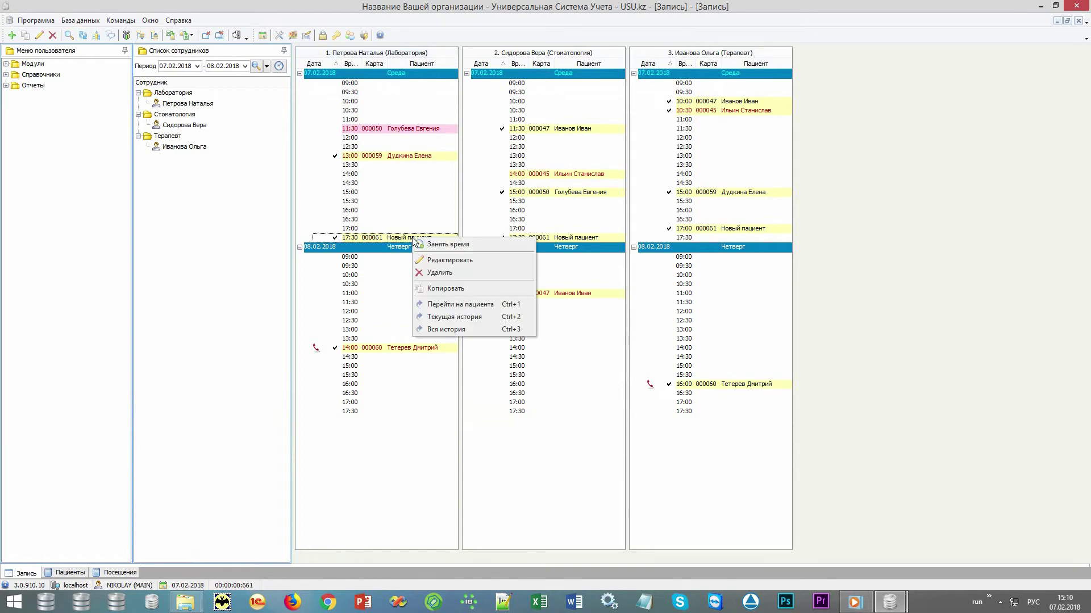
pyautogui.click(451, 317)
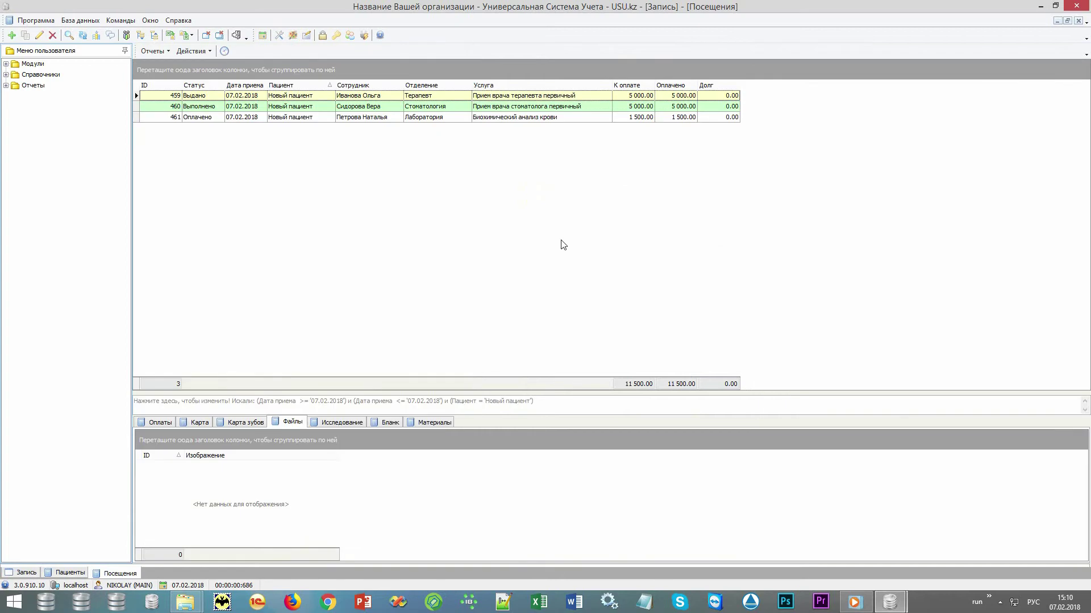
pyautogui.click(571, 117)
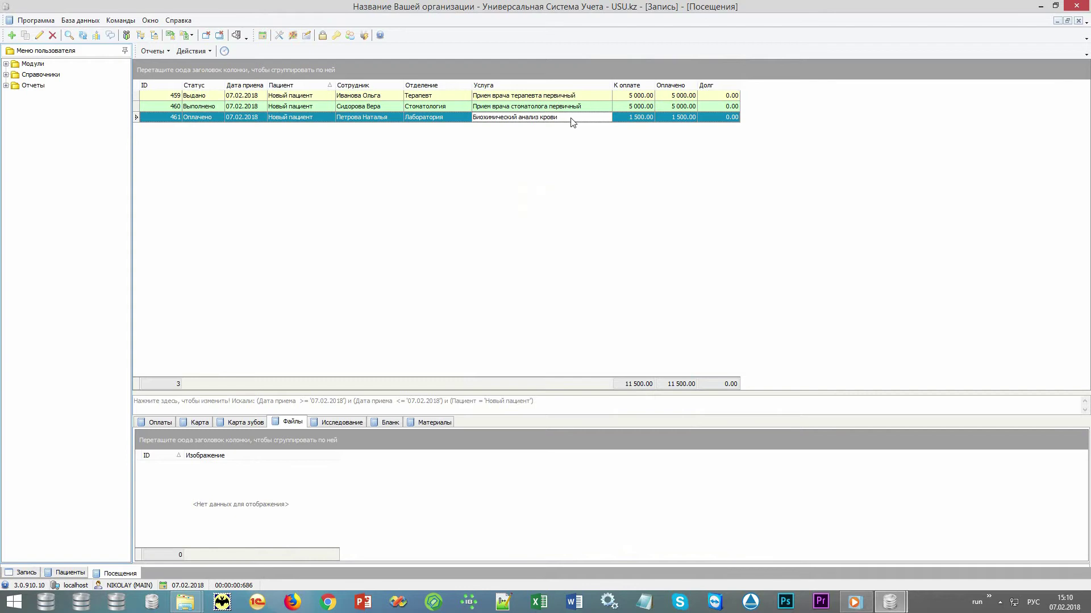
# Register the biomaterial sampling for «Биохимический анализ крови» with «Кровь (плазма)» and tube number 14
pyautogui.click(192, 50)
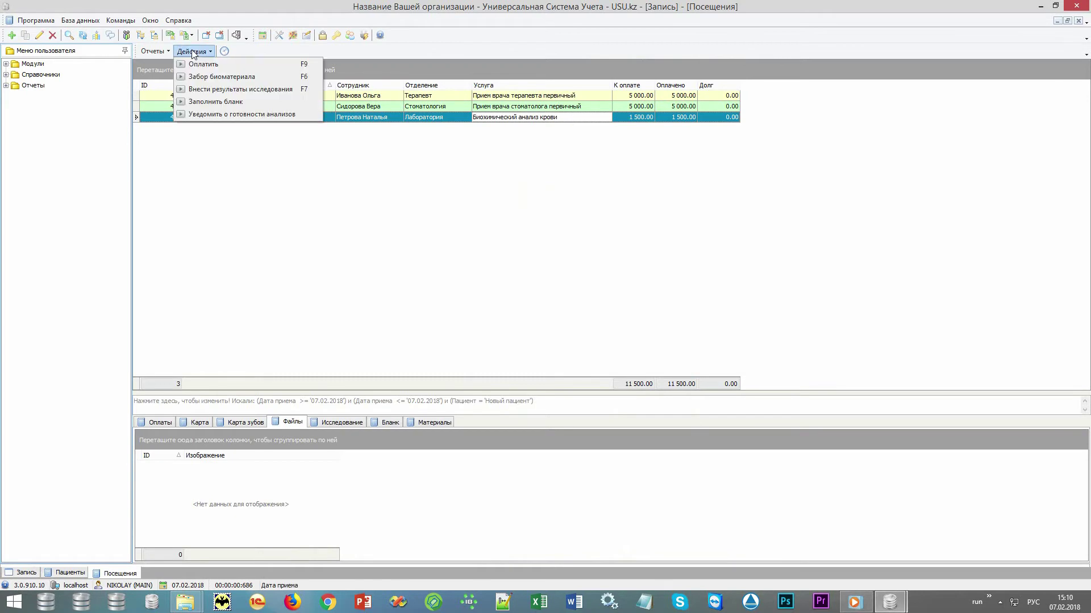
pyautogui.click(205, 80)
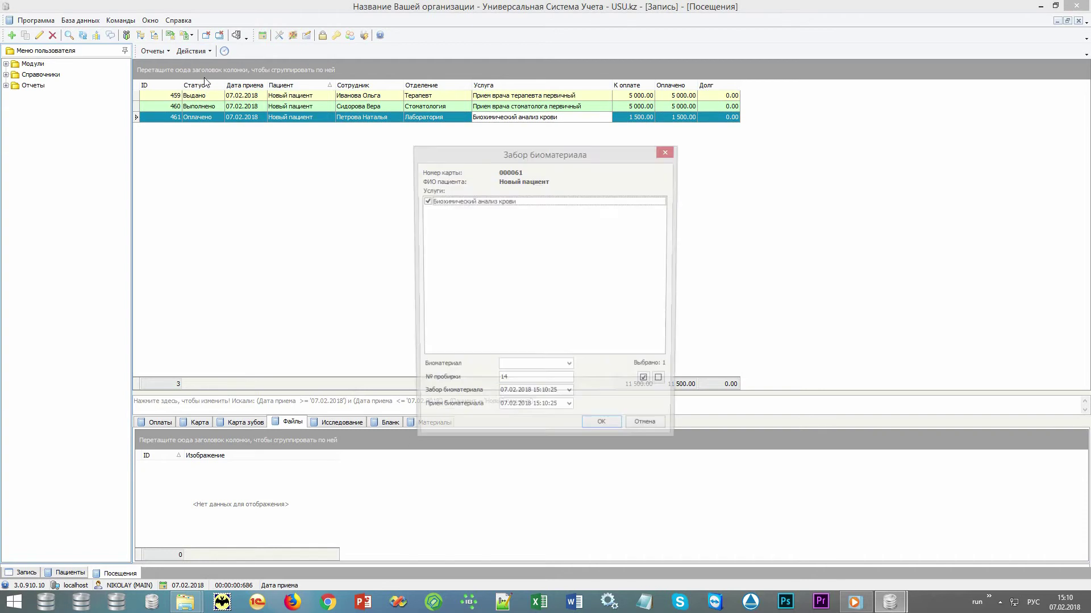
pyautogui.click(569, 368)
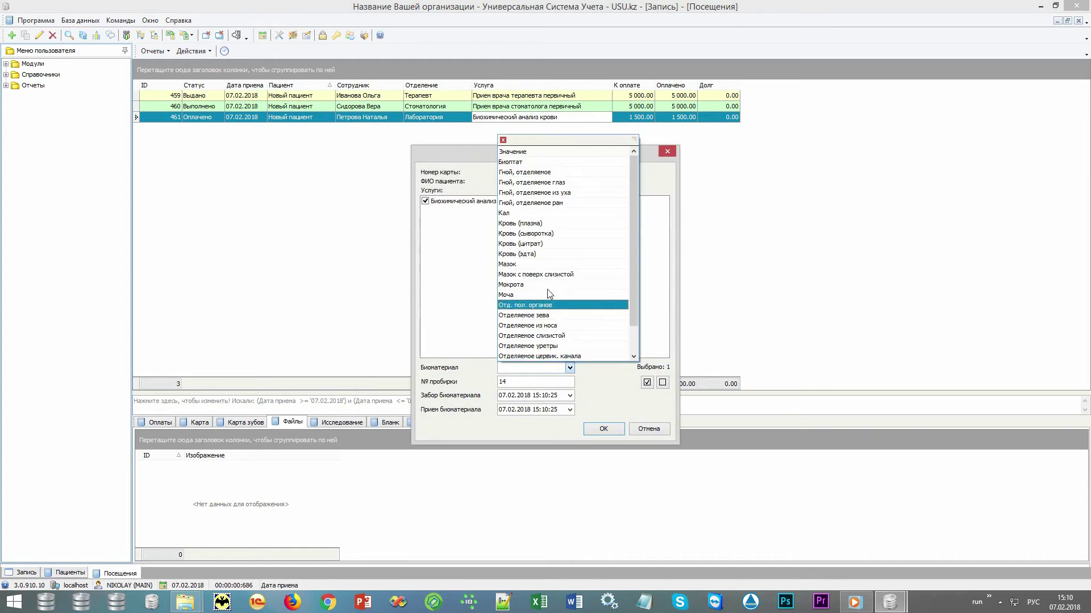
pyautogui.click(561, 223)
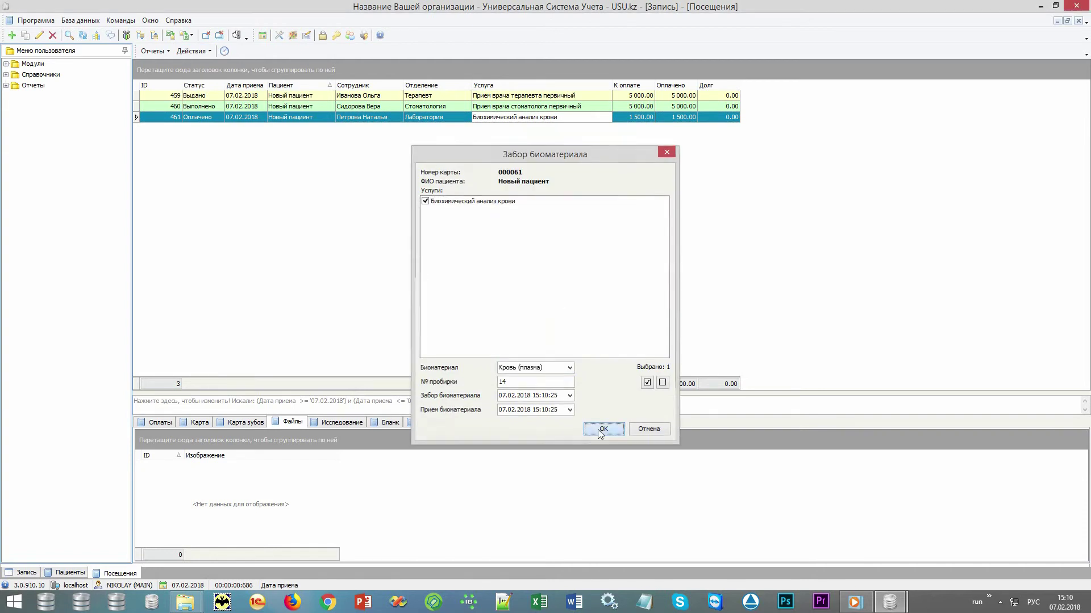
pyautogui.click(602, 429)
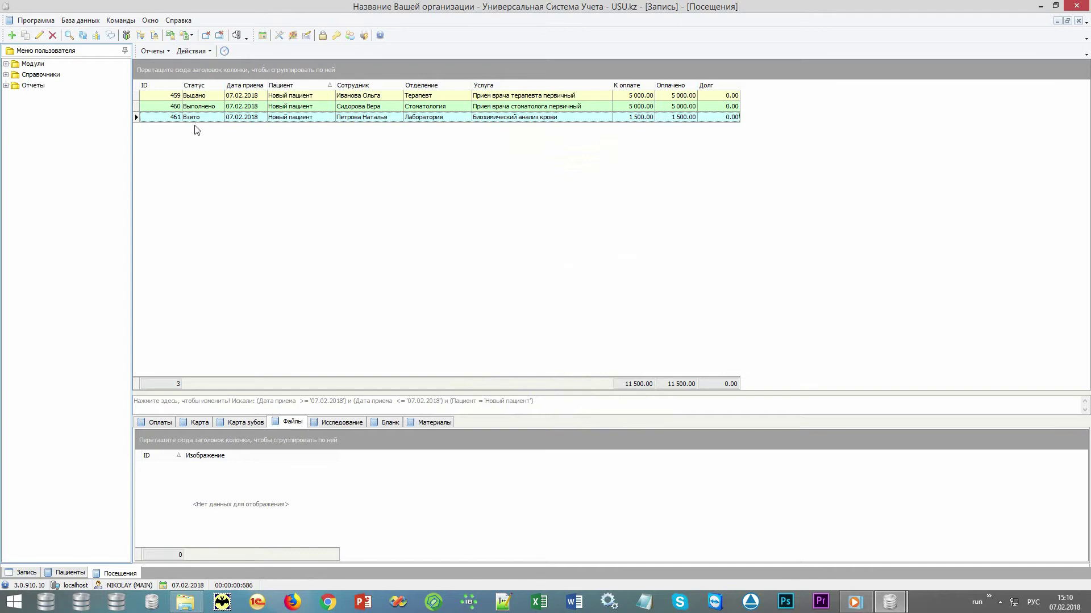
# Compare the «Исследование» and «Бланк» records of the laboratory visit, ending on «Бланк»
pyautogui.click(338, 424)
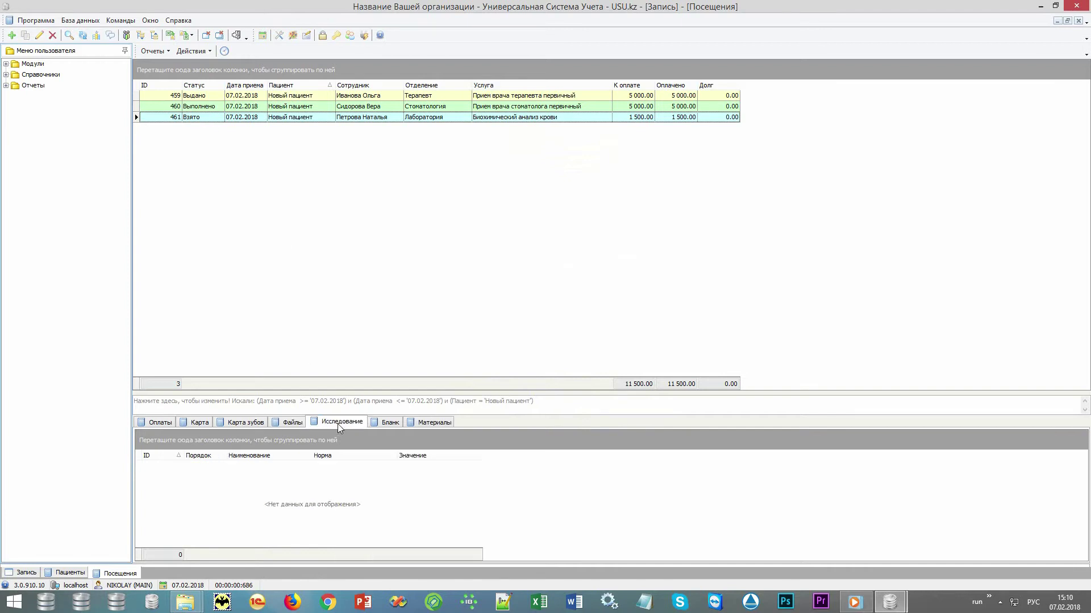
pyautogui.click(382, 423)
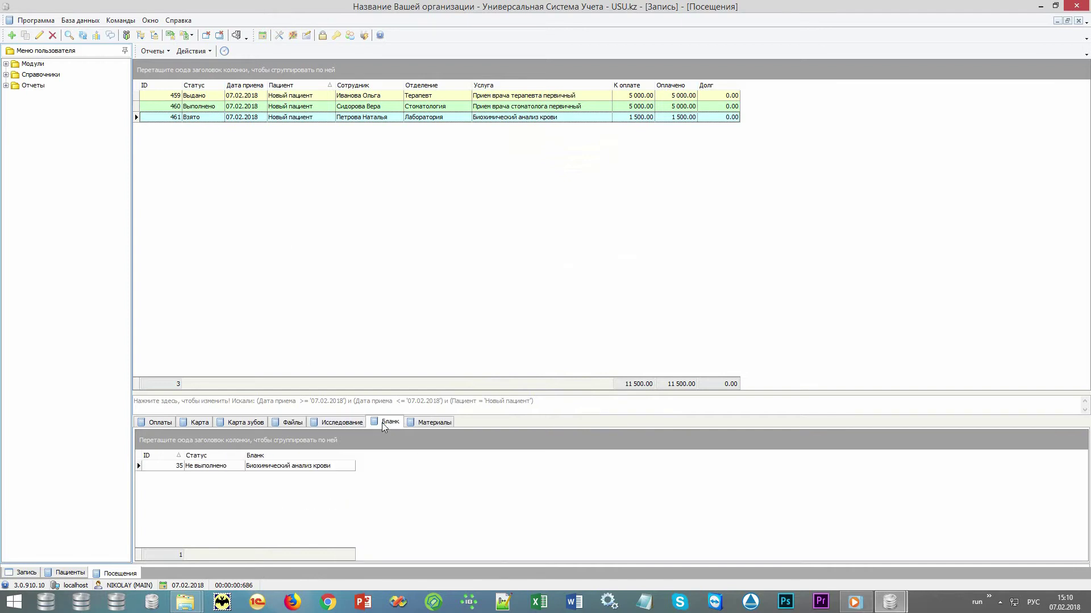
pyautogui.click(344, 424)
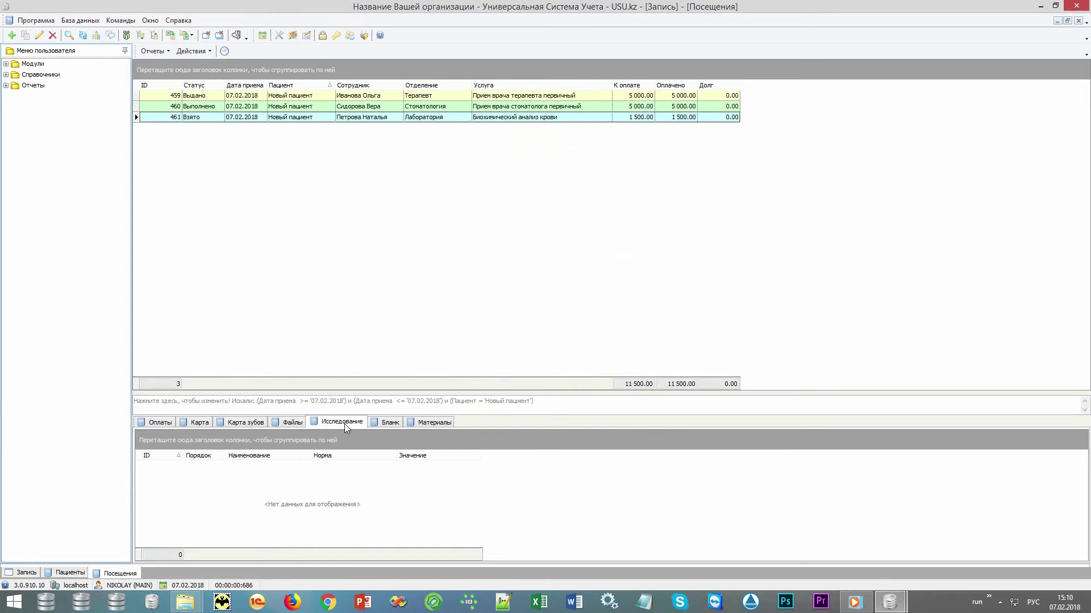
pyautogui.click(384, 423)
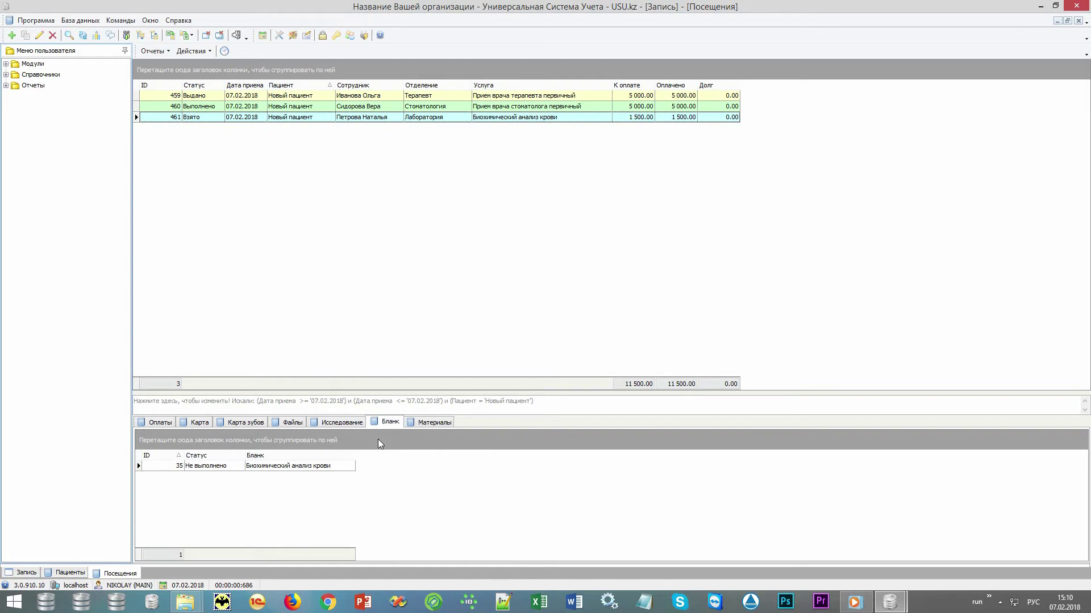
# Open the «Биохимический анализ крови» form of the laboratory visit for filling in, review its patient data and results table, and save it
pyautogui.click(337, 467)
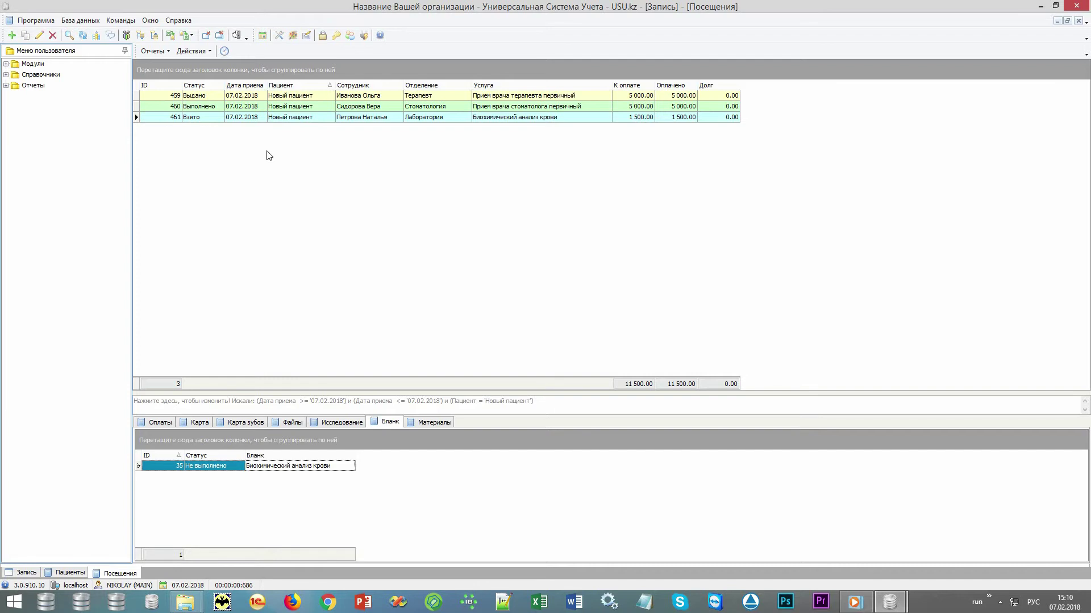
pyautogui.click(198, 53)
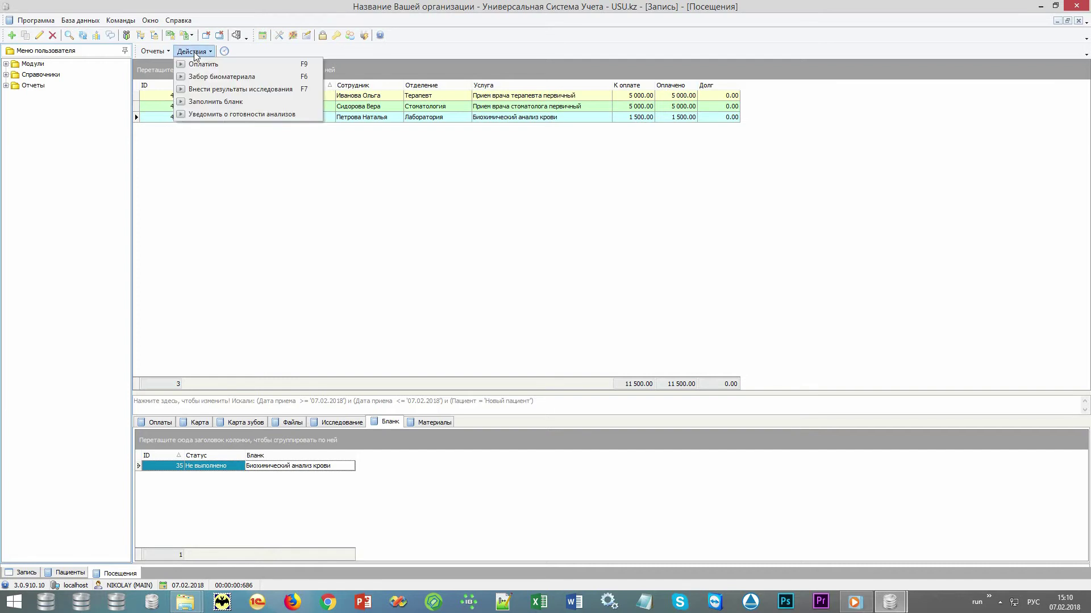
pyautogui.click(216, 103)
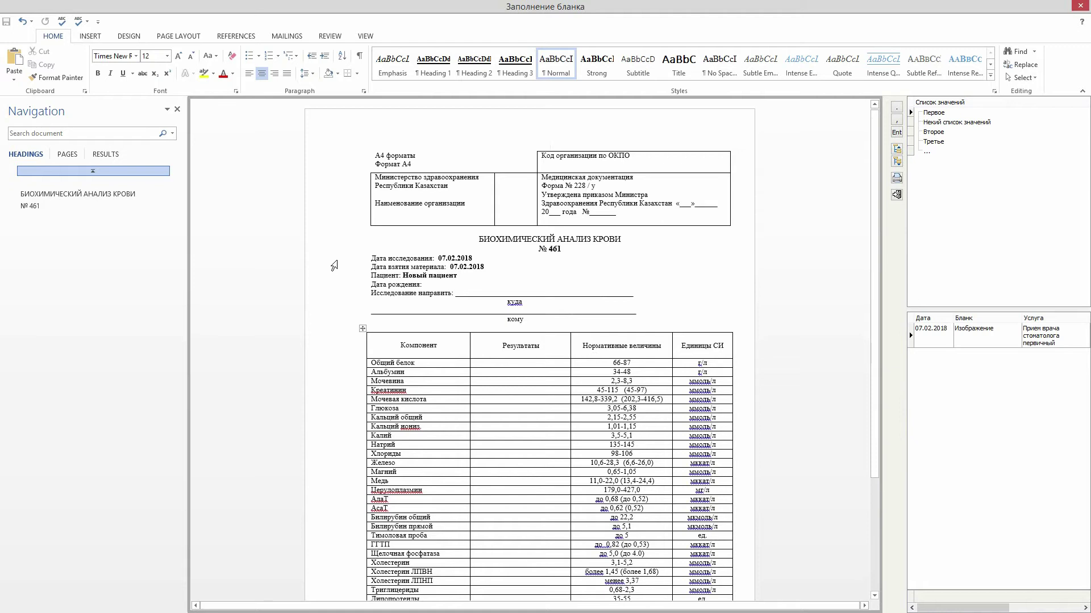
pyautogui.moveTo(333, 260); pyautogui.dragTo(331, 279)
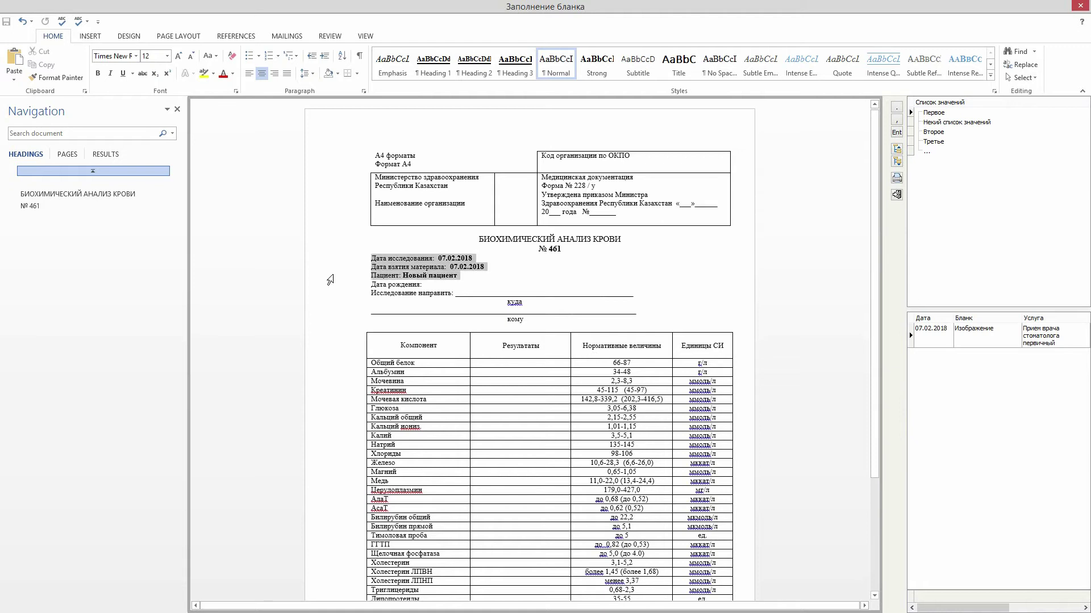
pyautogui.click(478, 325)
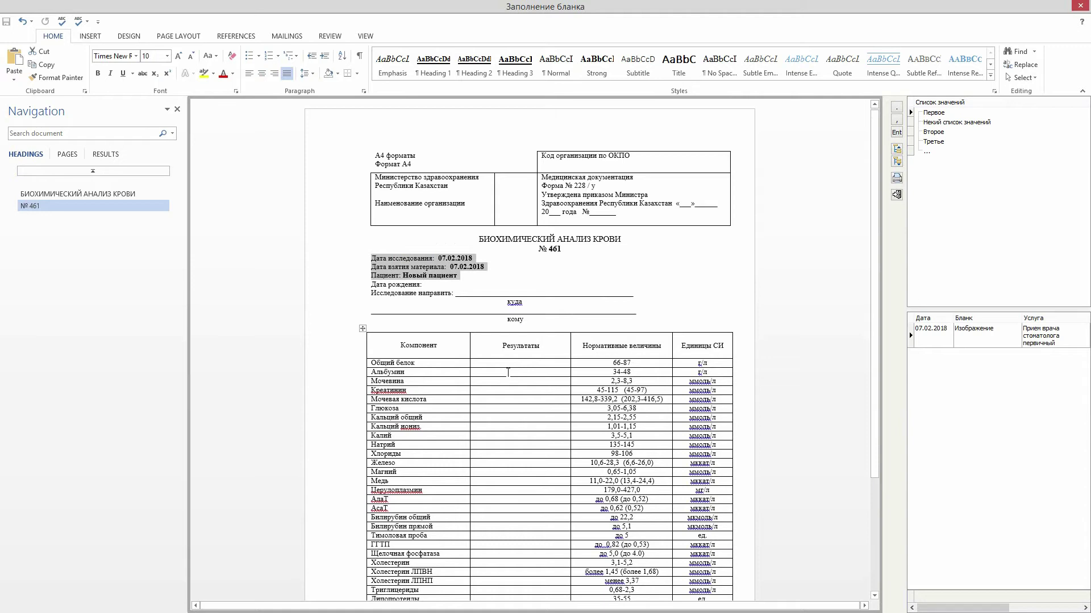
pyautogui.click(509, 364)
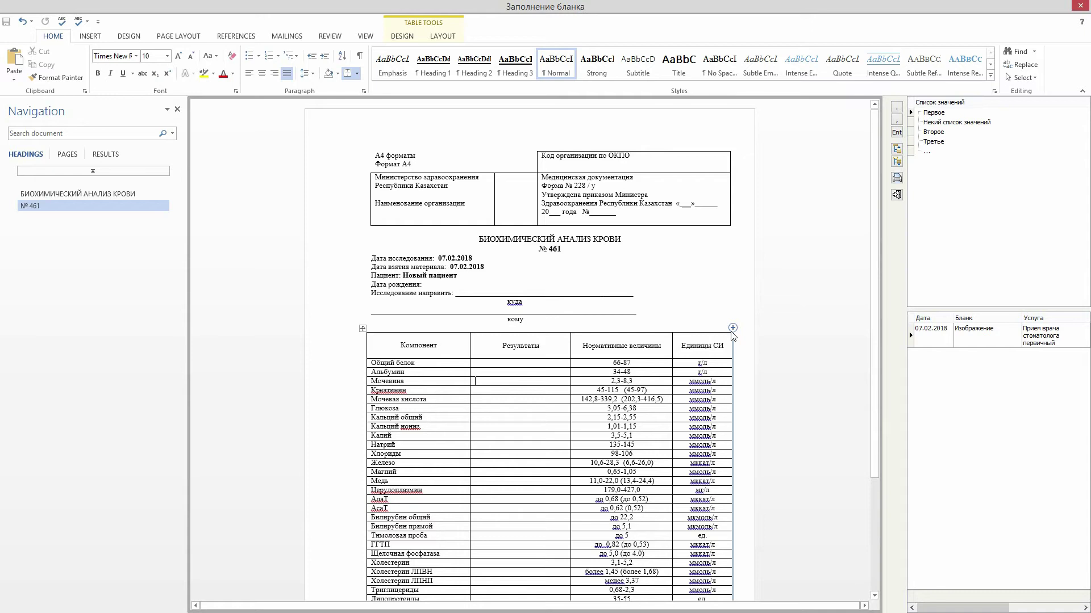
pyautogui.click(897, 196)
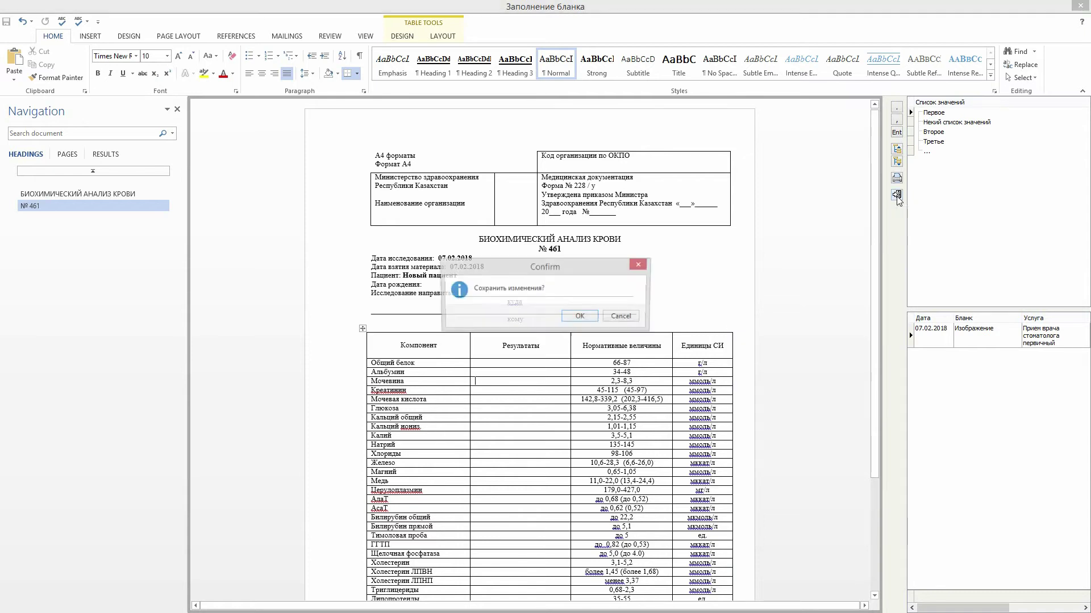
pyautogui.click(592, 317)
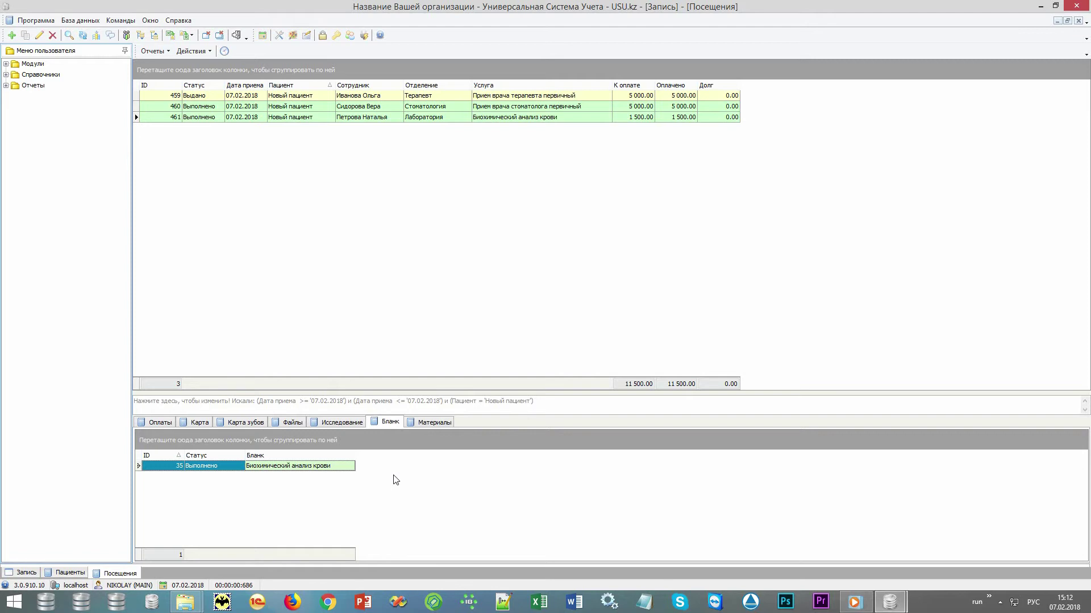
# Check the available action for notifying about ready analyses and generate the «Рассылка» report
pyautogui.click(204, 50)
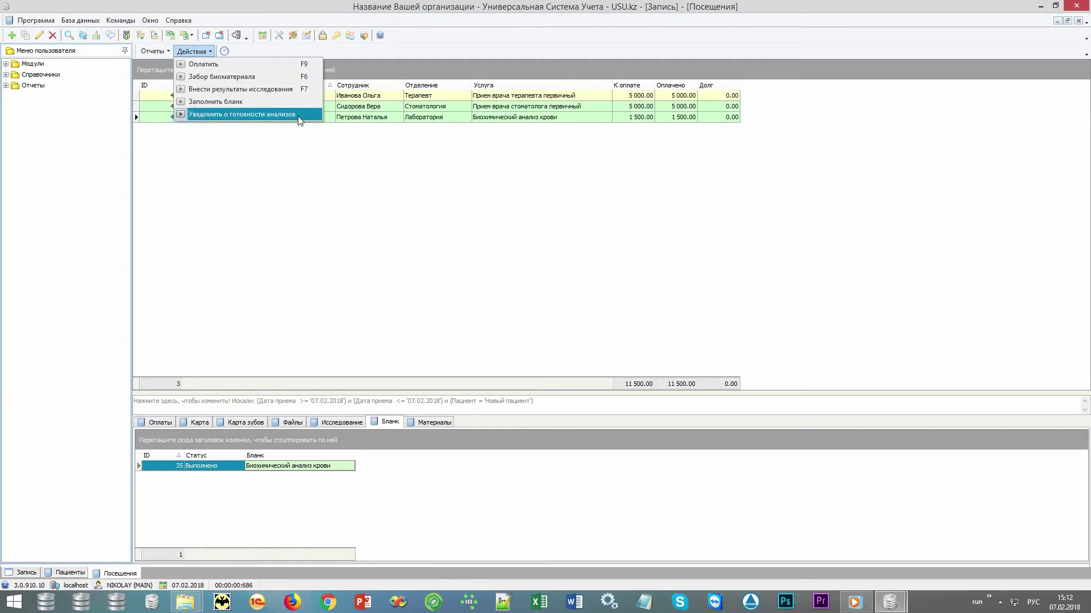
pyautogui.click(318, 236)
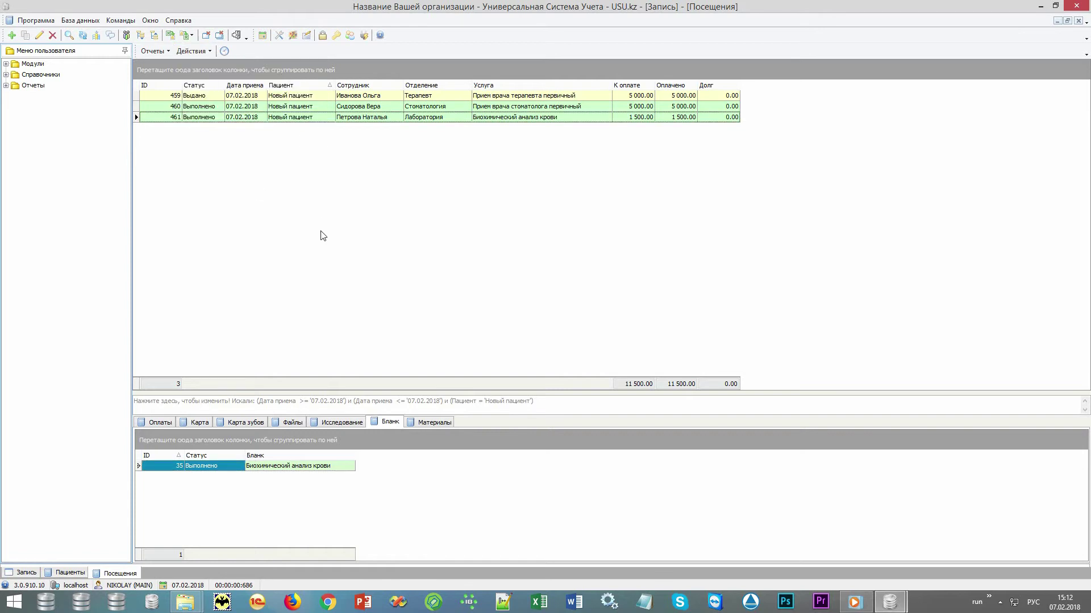
pyautogui.doubleClick(76, 87)
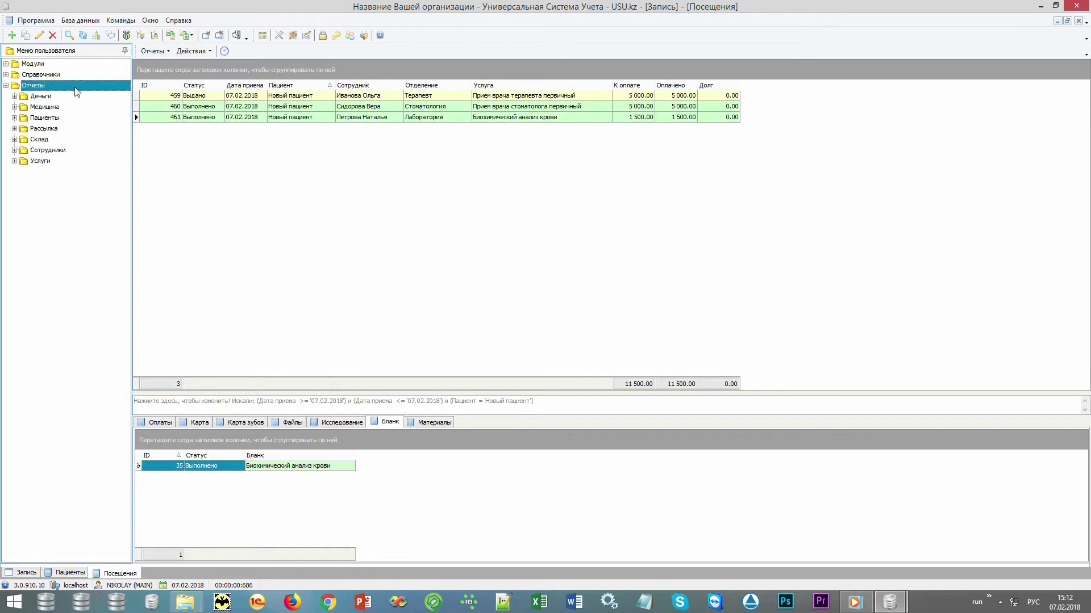
pyautogui.click(67, 134)
pyautogui.doubleClick(67, 133)
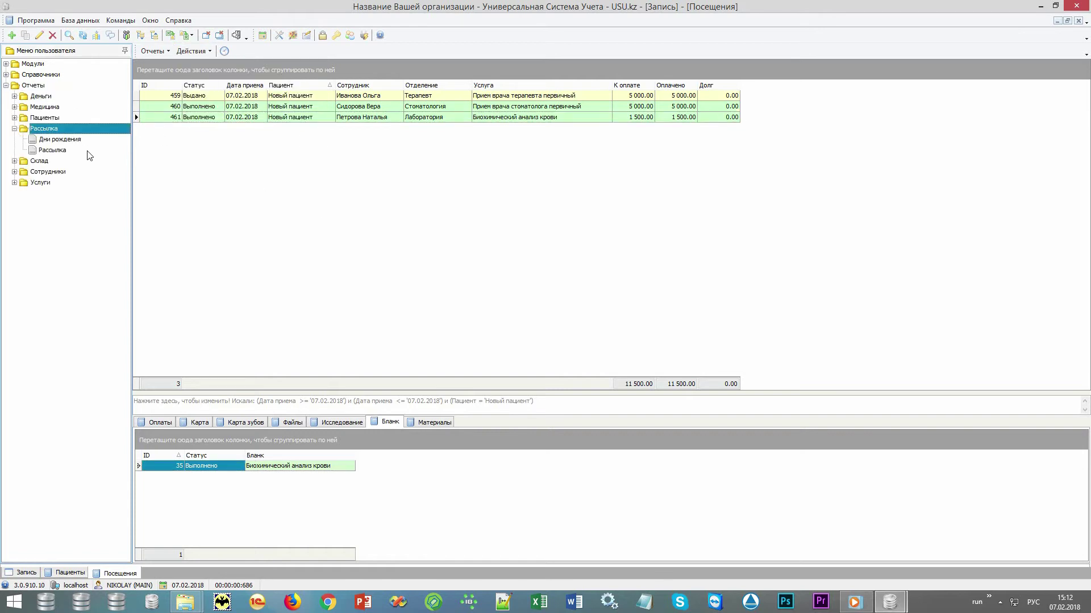
pyautogui.doubleClick(80, 149)
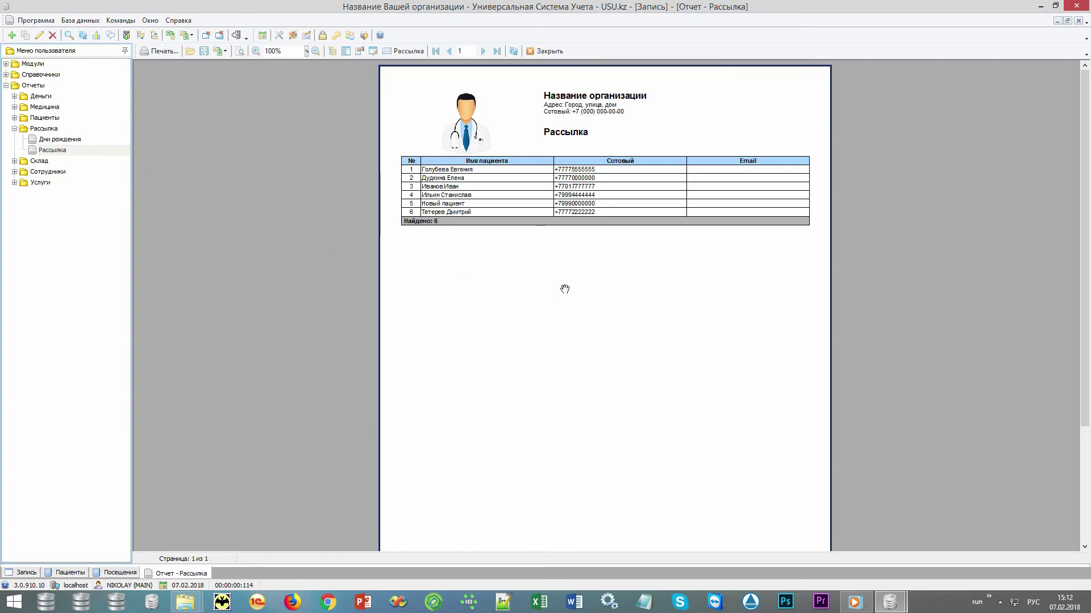
# View the recipient list and sending options for the report's mailing, then cancel the mailing and close the report
pyautogui.click(407, 51)
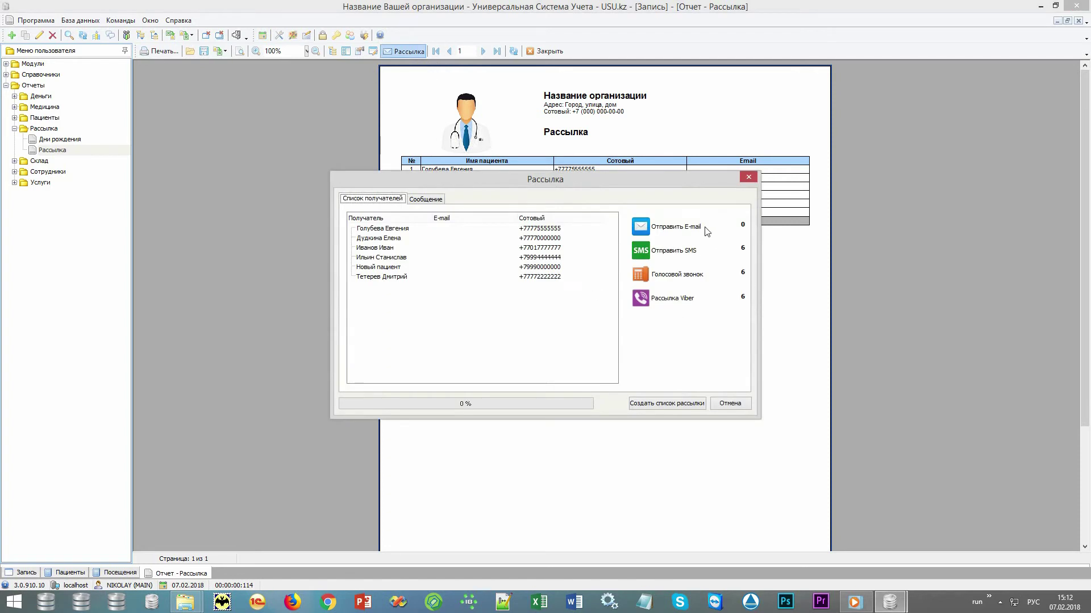
pyautogui.click(698, 276)
pyautogui.click(726, 405)
pyautogui.click(546, 51)
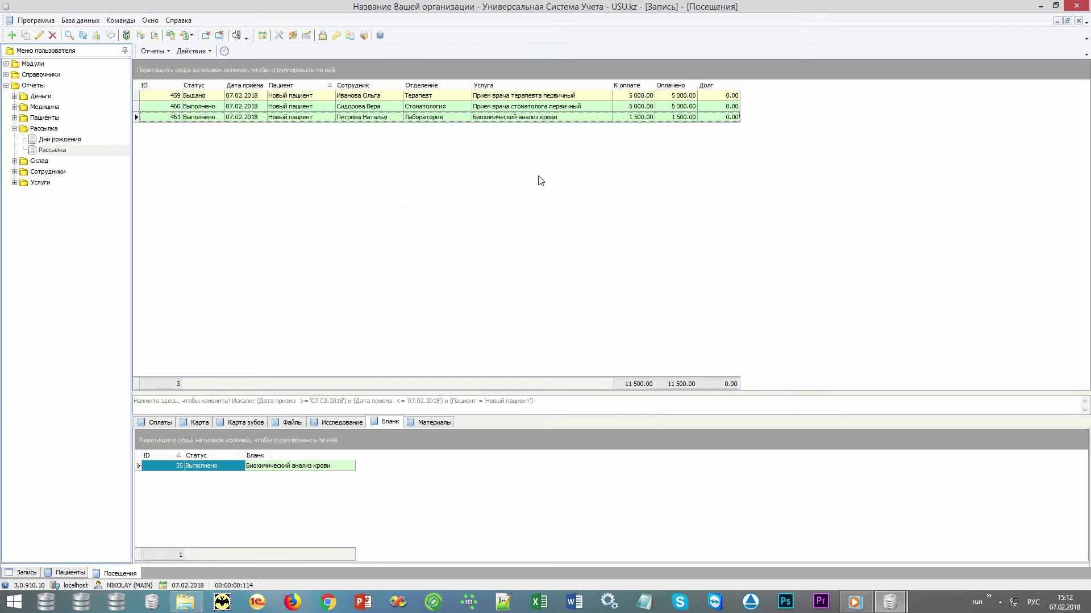
# Add 1 unit of «Медикамент 1» from «Основной склад» to the materials of the «Биохимический анализ крови» visit
pyautogui.click(567, 120)
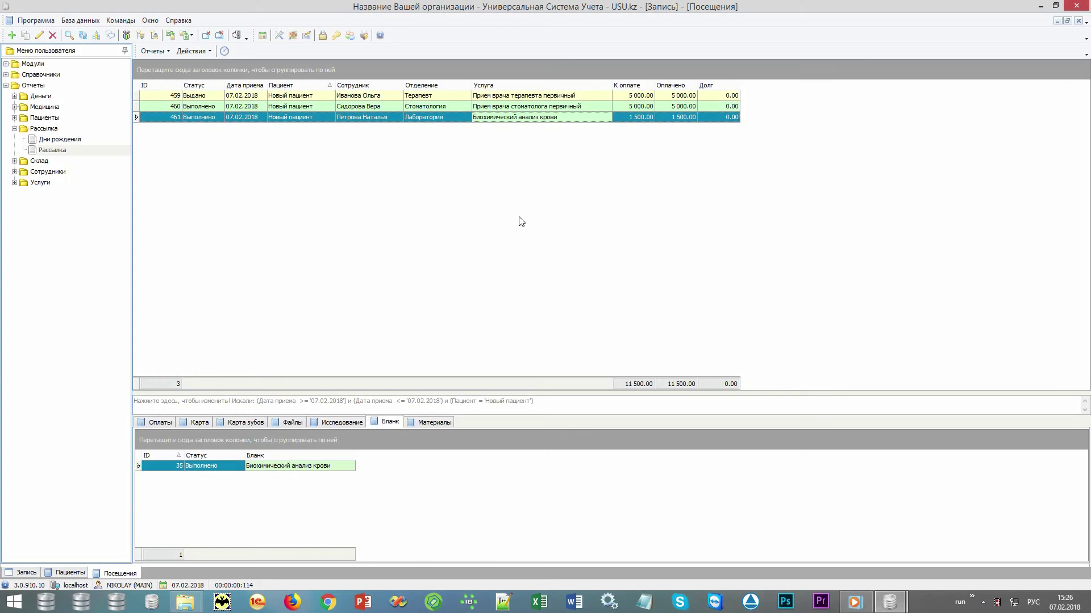
pyautogui.click(434, 422)
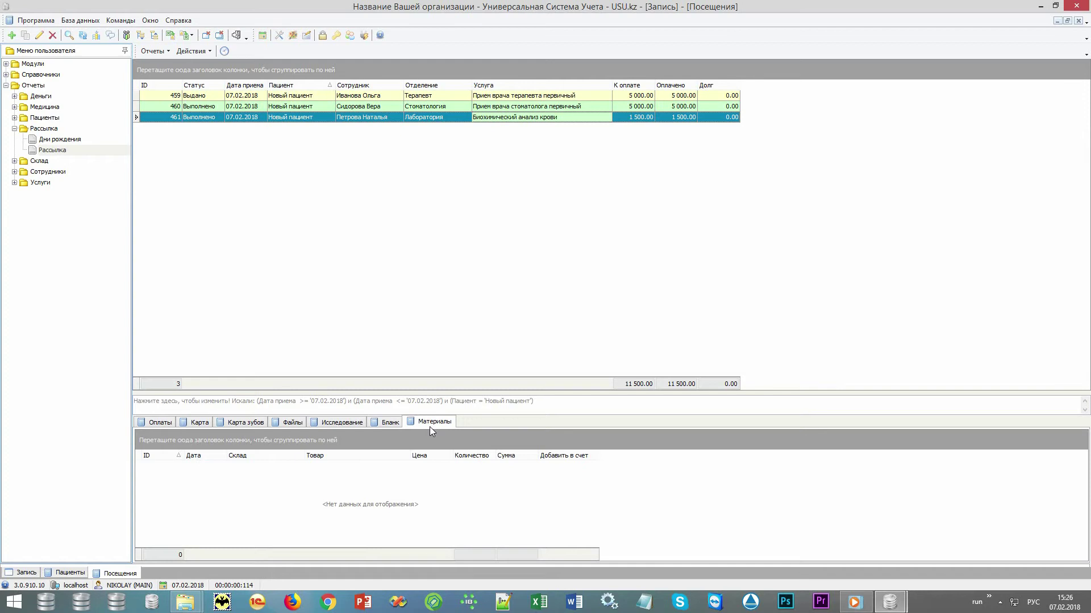
pyautogui.rightClick(399, 505)
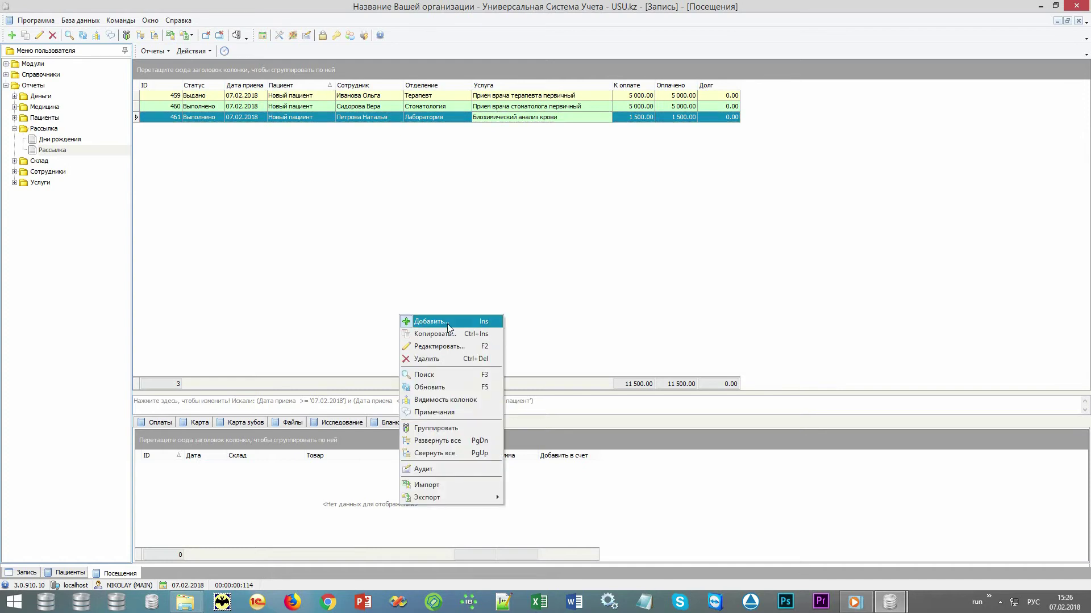
pyautogui.click(430, 322)
pyautogui.click(749, 70)
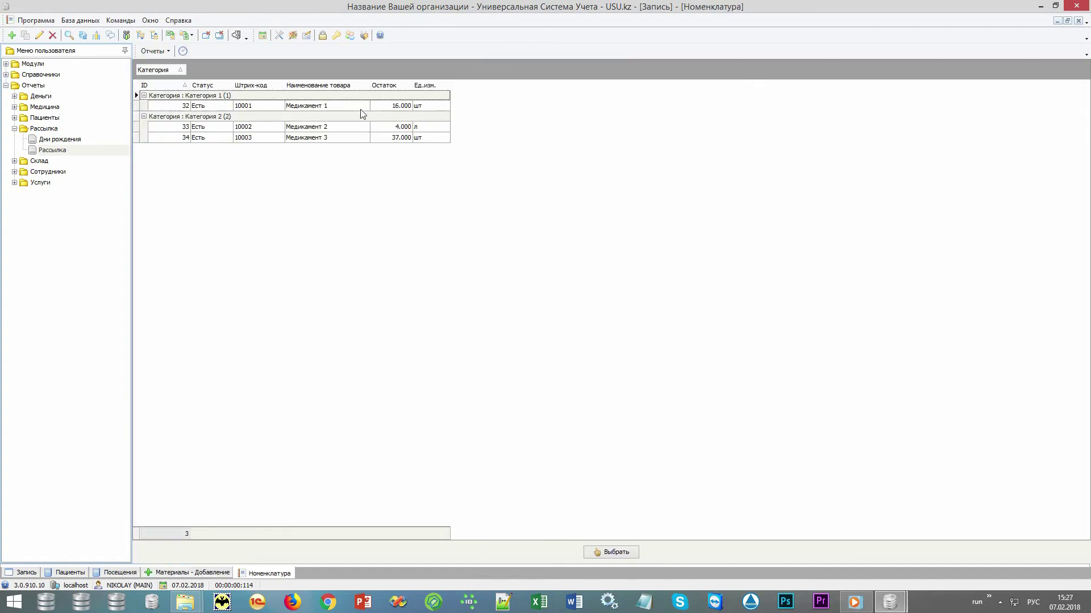
pyautogui.doubleClick(358, 112)
pyautogui.press('Return')
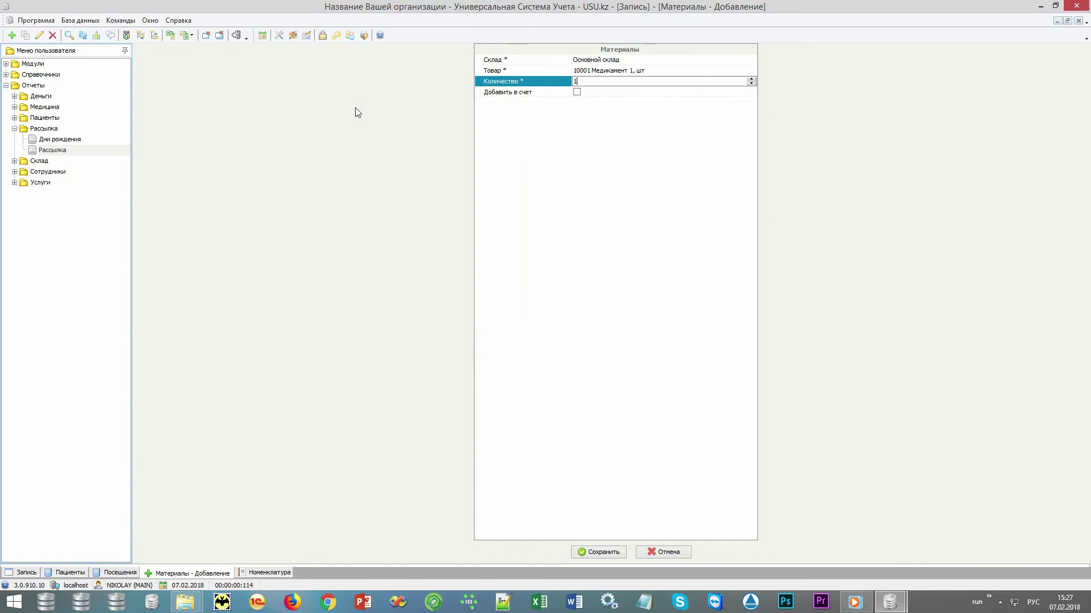
pyautogui.write('1')
pyautogui.press('Return')
pyautogui.press('Return')
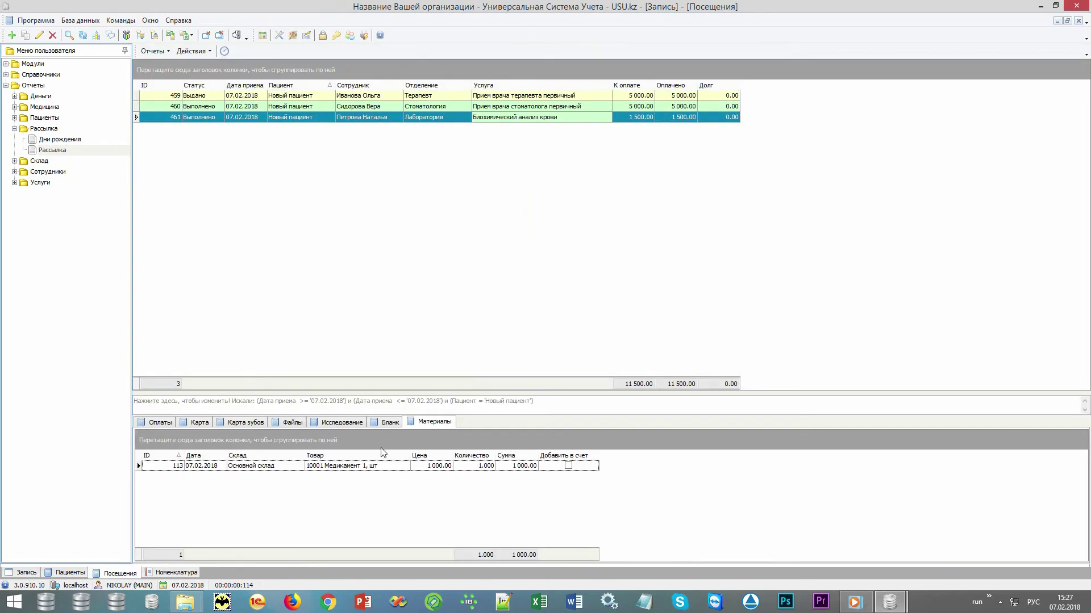
# Generate the warehouse «Остаток» report to check the medication write-off, then close the report and the «Номенклатура» window
pyautogui.click(382, 467)
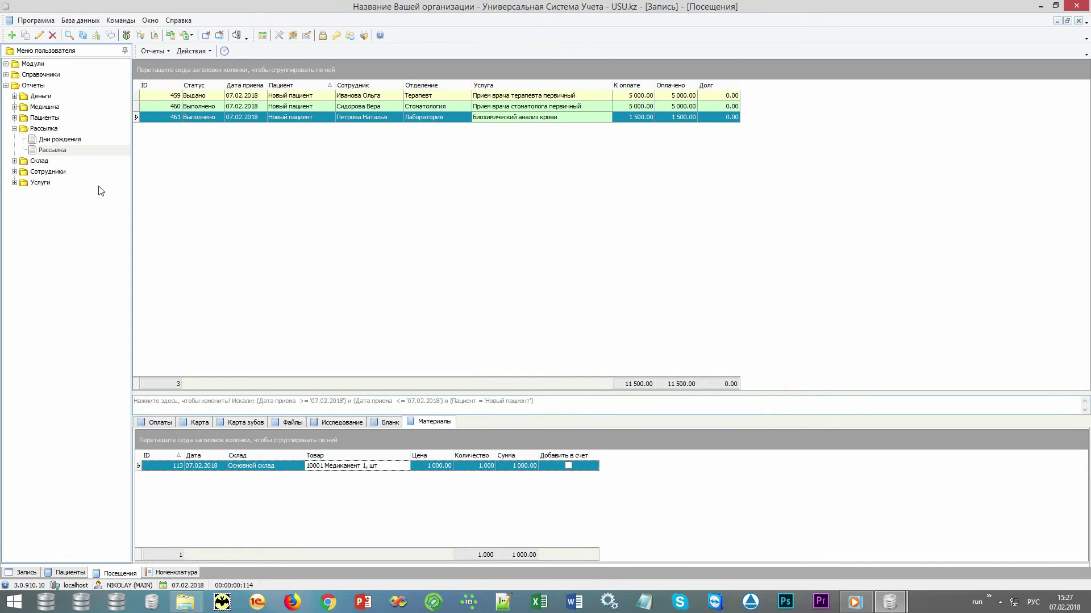
pyautogui.doubleClick(91, 163)
pyautogui.doubleClick(71, 194)
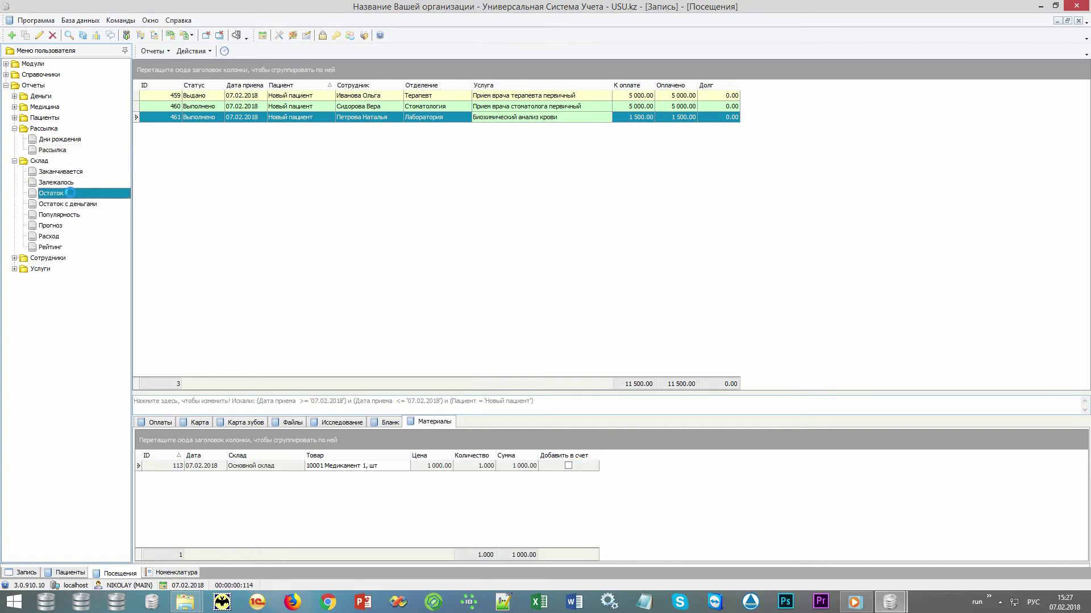
pyautogui.click(539, 552)
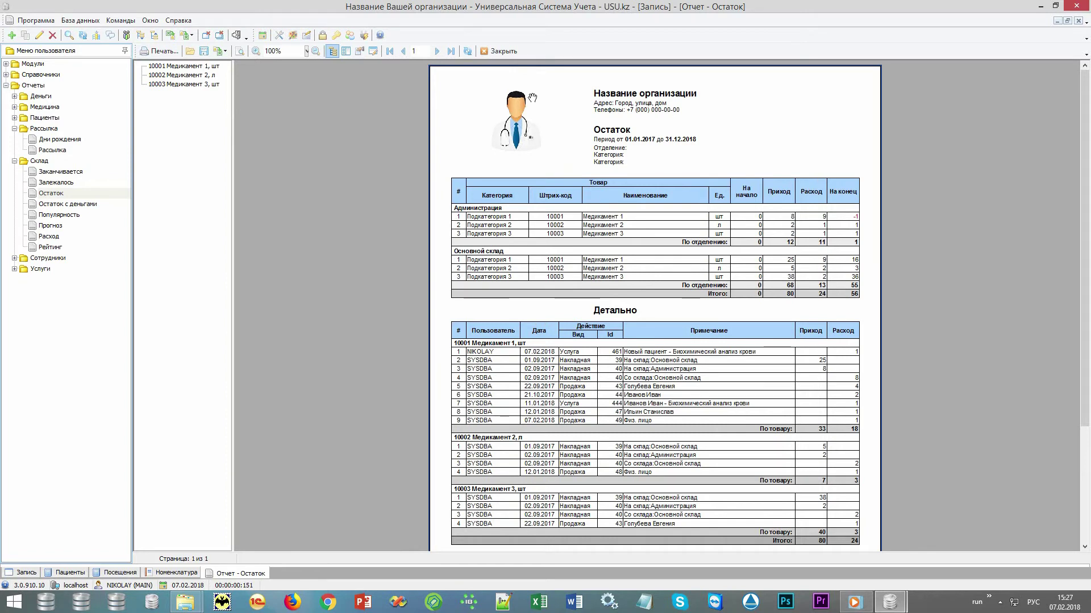
pyautogui.click(500, 51)
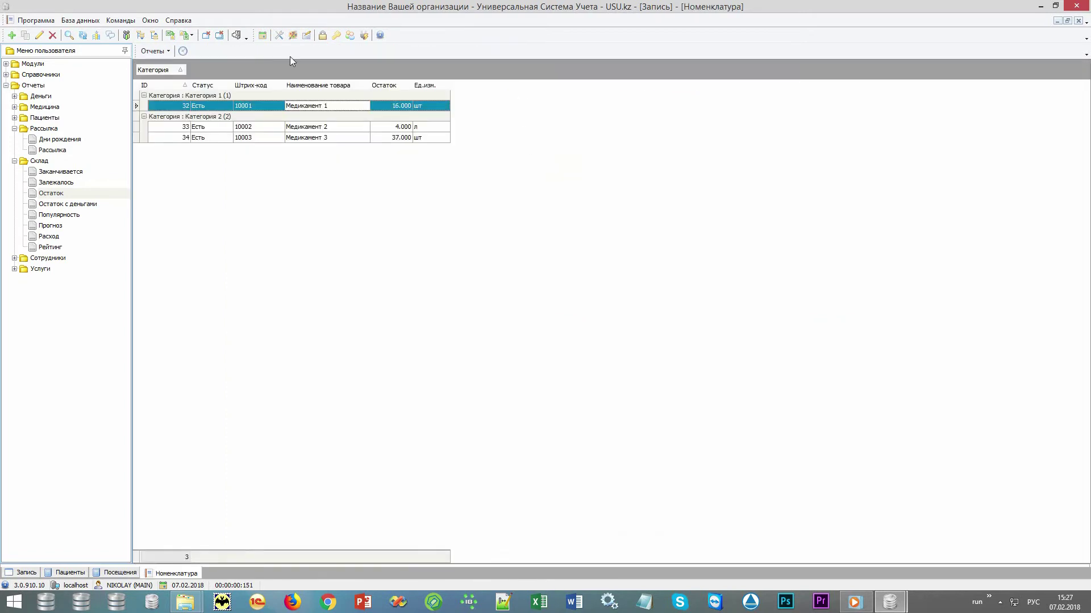
pyautogui.click(205, 36)
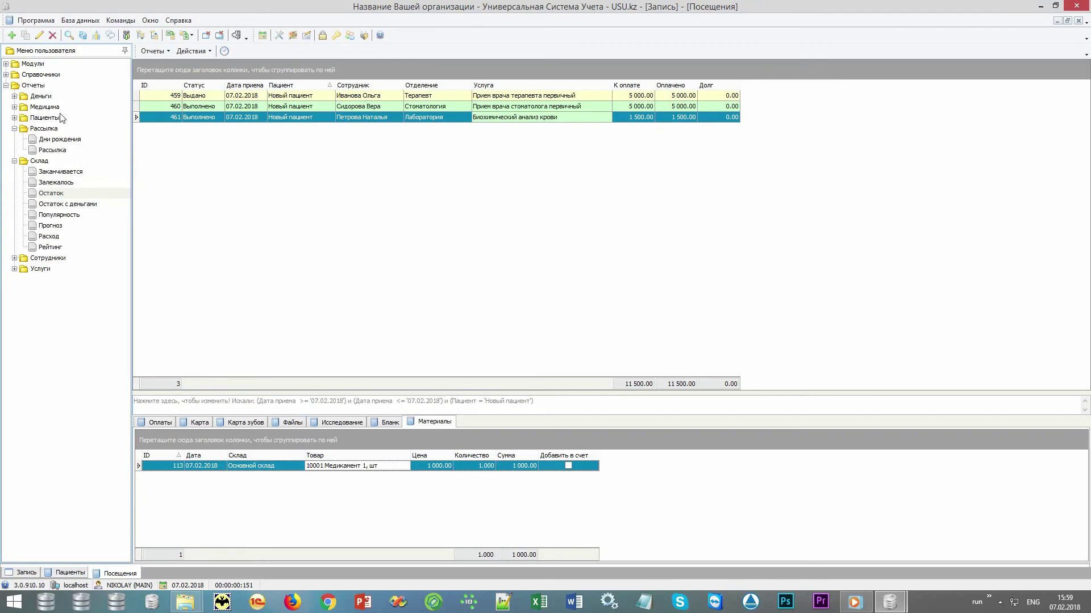
# Expand the «Услуги», «Сотрудники», «Пациенты», «Медицина» and «Деньги» report groups to view the available reports
pyautogui.click(34, 85)
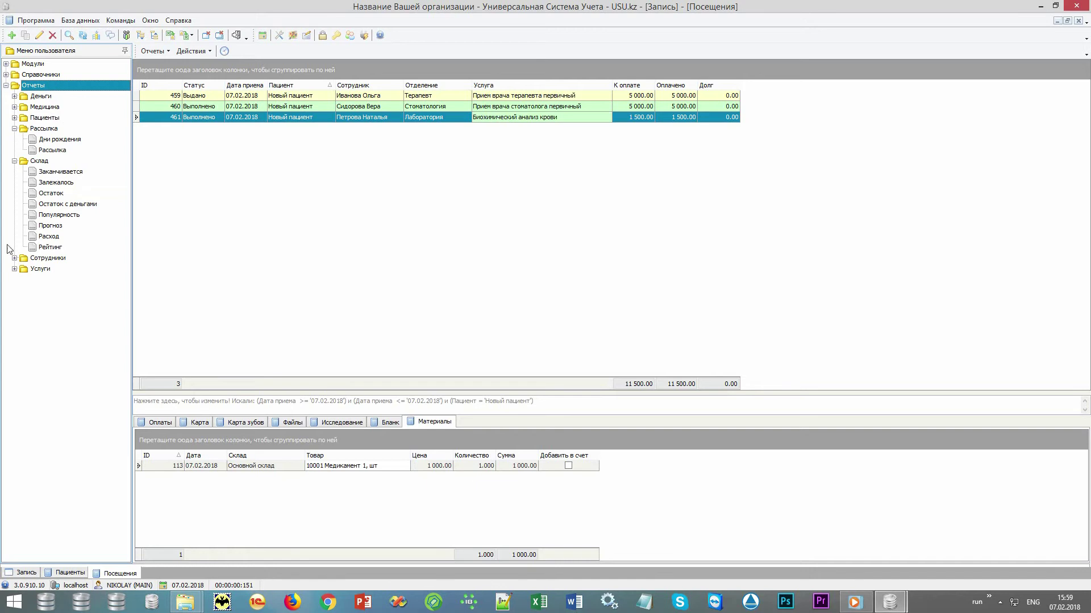
pyautogui.click(15, 269)
pyautogui.click(14, 258)
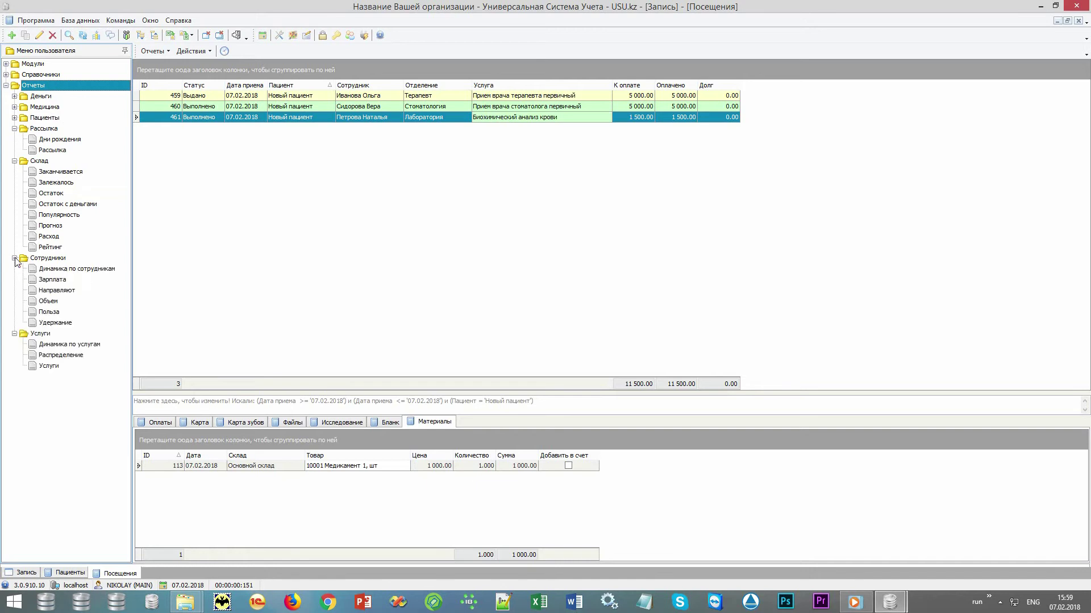
pyautogui.click(14, 118)
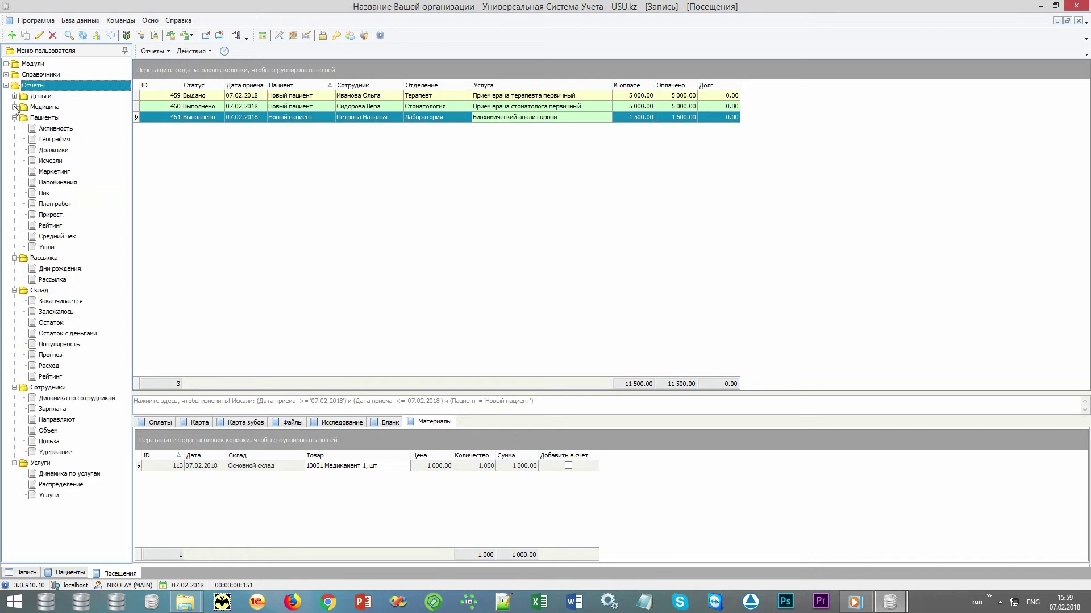
pyautogui.click(14, 107)
pyautogui.click(14, 96)
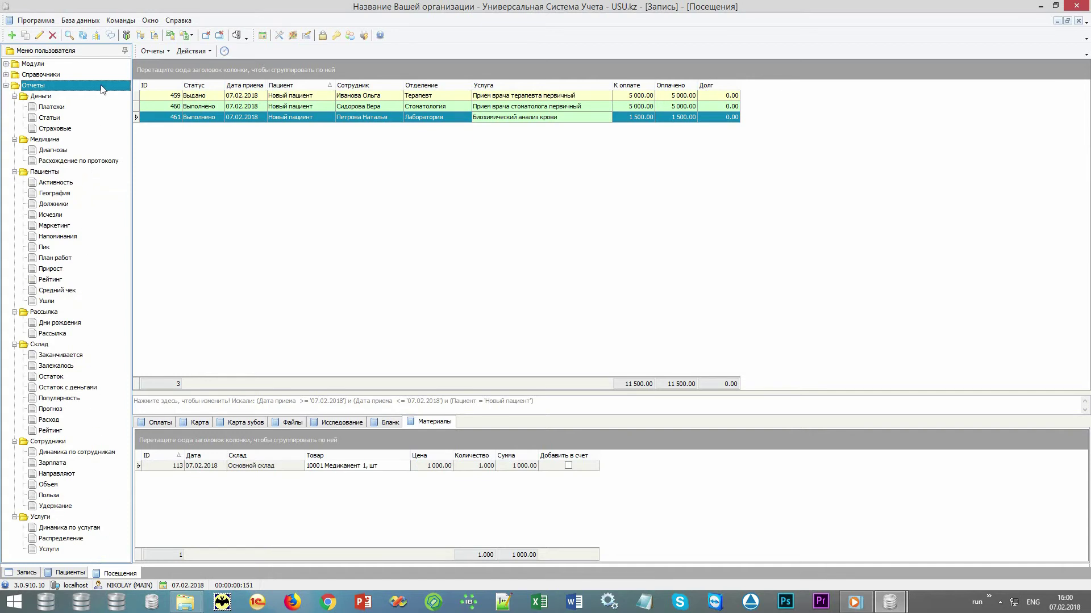
# Go to the new patient's record from the 17:00 «Терапевт» appointment and generate the «Форма № 025/у. Амбулаторная карта» report
pyautogui.click(263, 36)
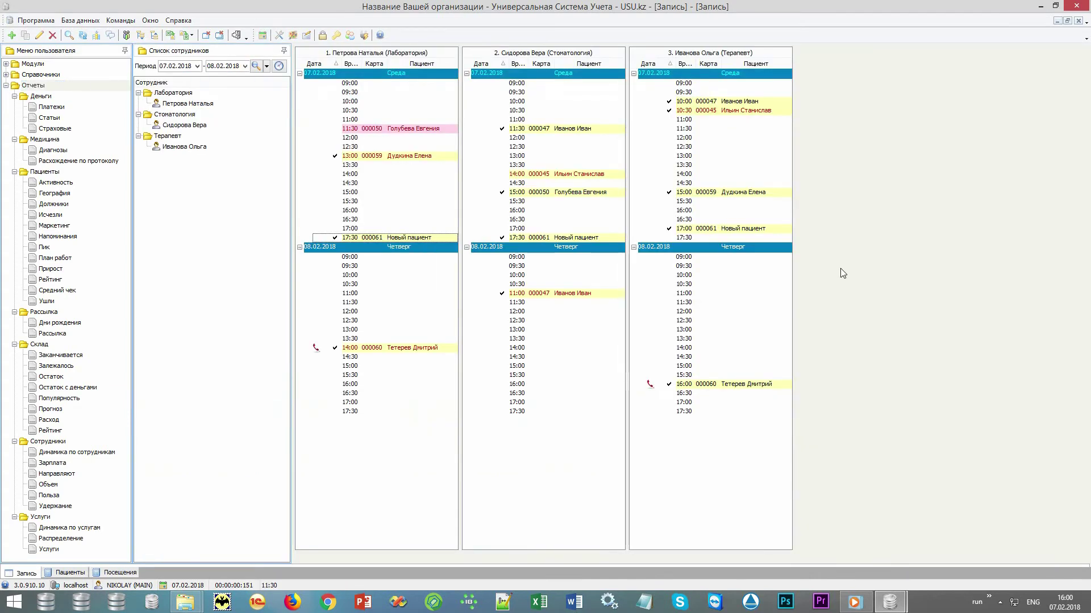
pyautogui.rightClick(774, 231)
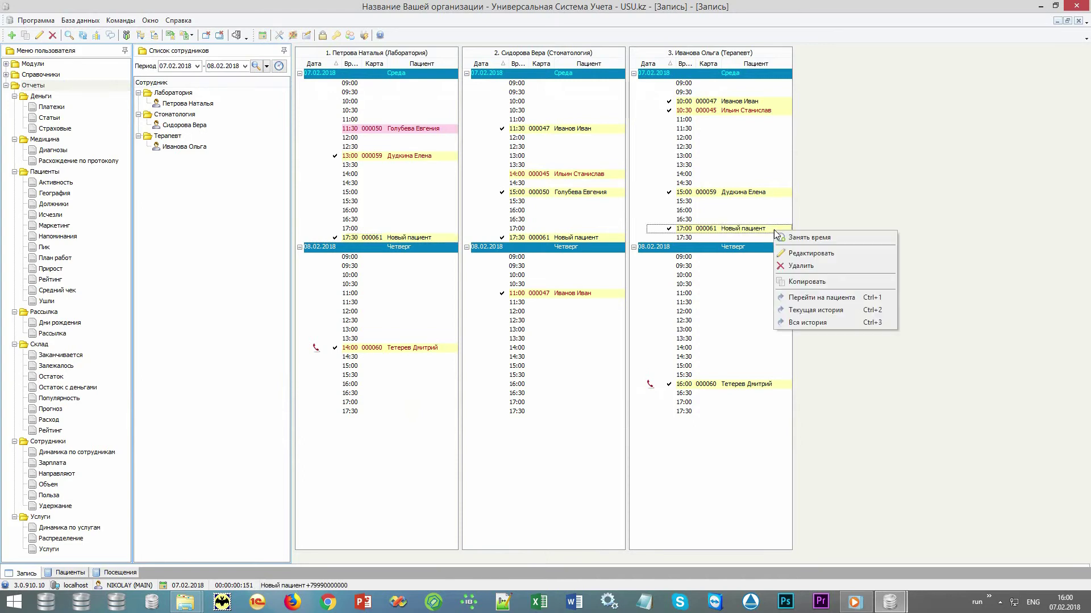
pyautogui.click(858, 301)
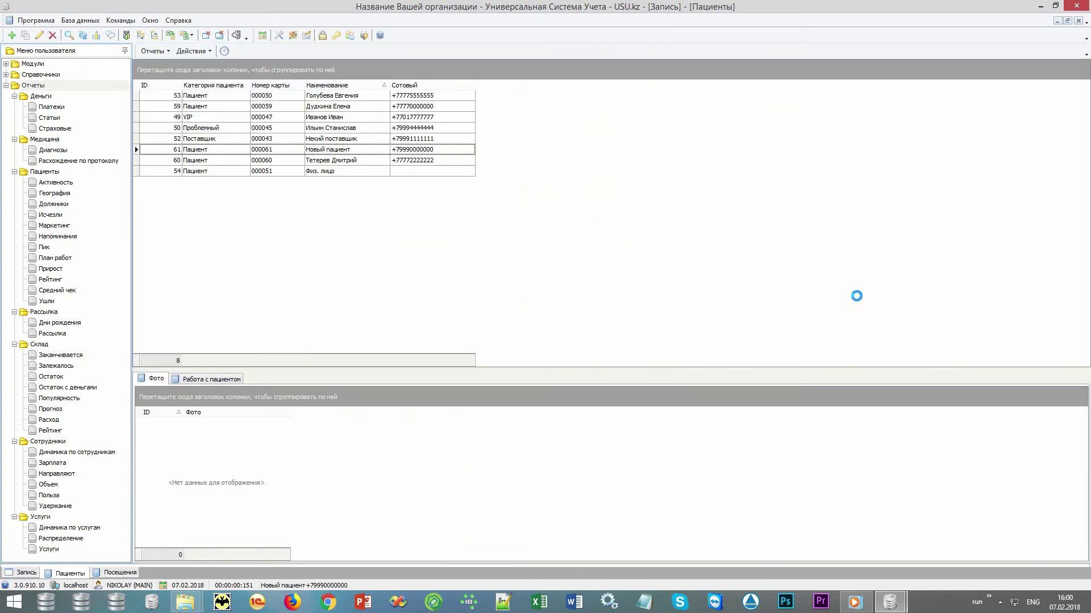
pyautogui.click(366, 152)
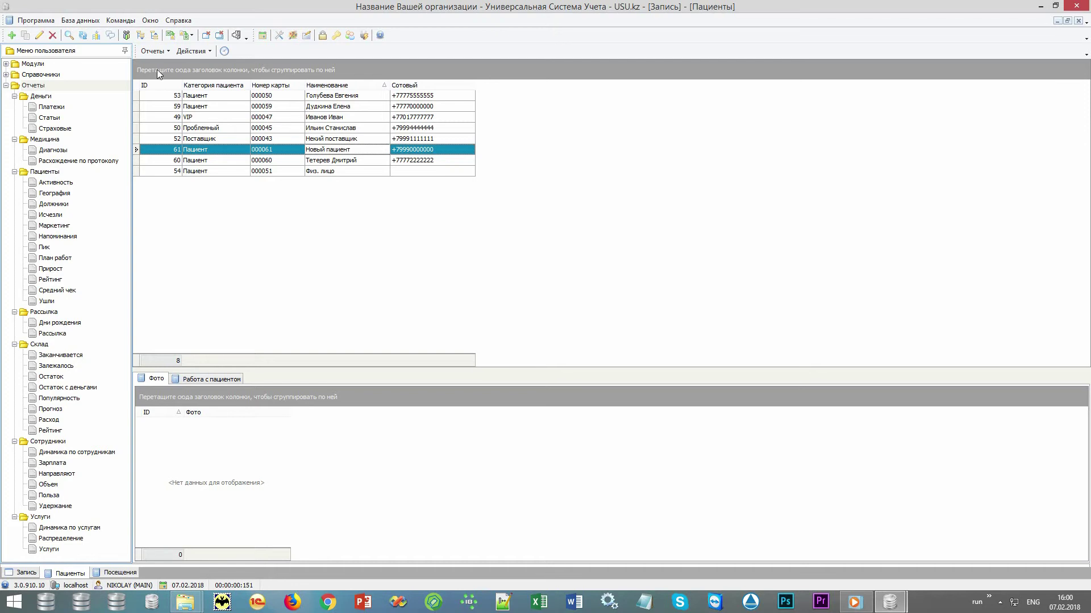
pyautogui.click(165, 53)
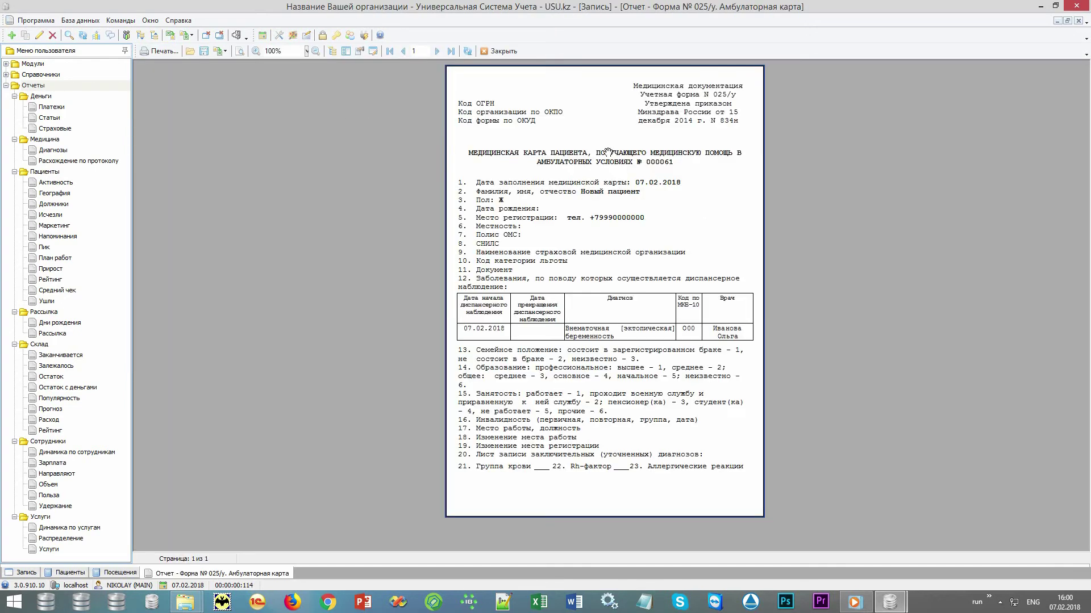
# Close the outpatient card report, generate the same patient's «Форма № 043/у. Карта стоматологического больного», review its enlarged dental chart and close it
pyautogui.click(503, 52)
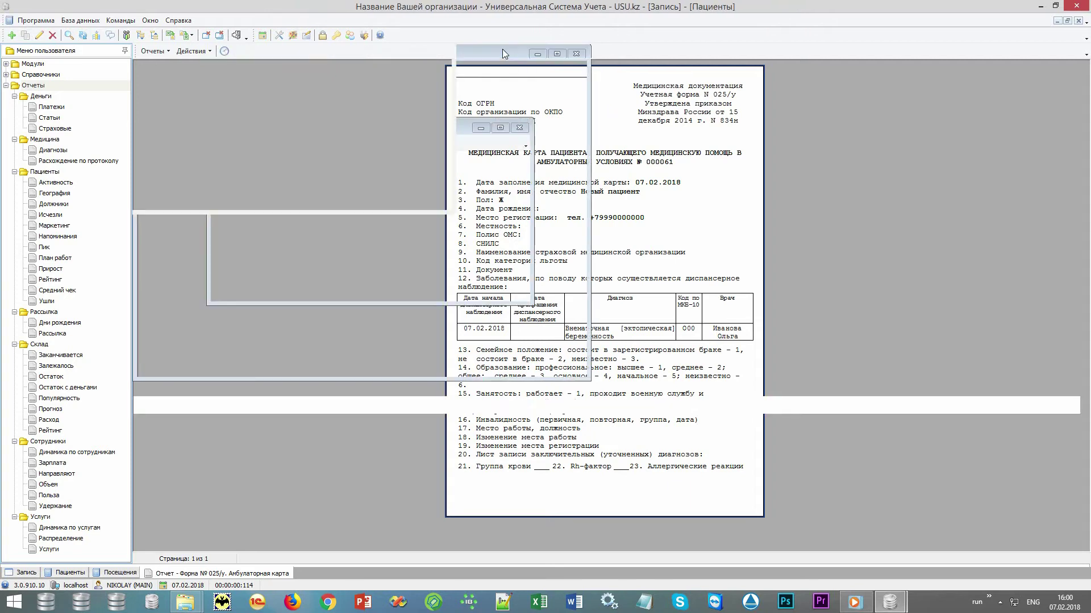
pyautogui.click(145, 51)
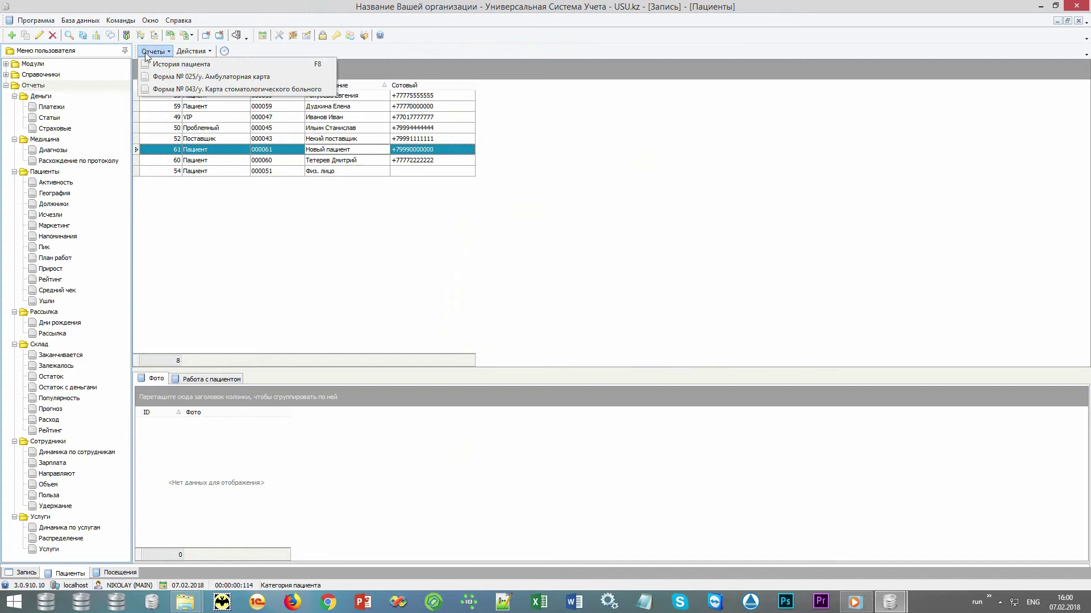
pyautogui.click(226, 93)
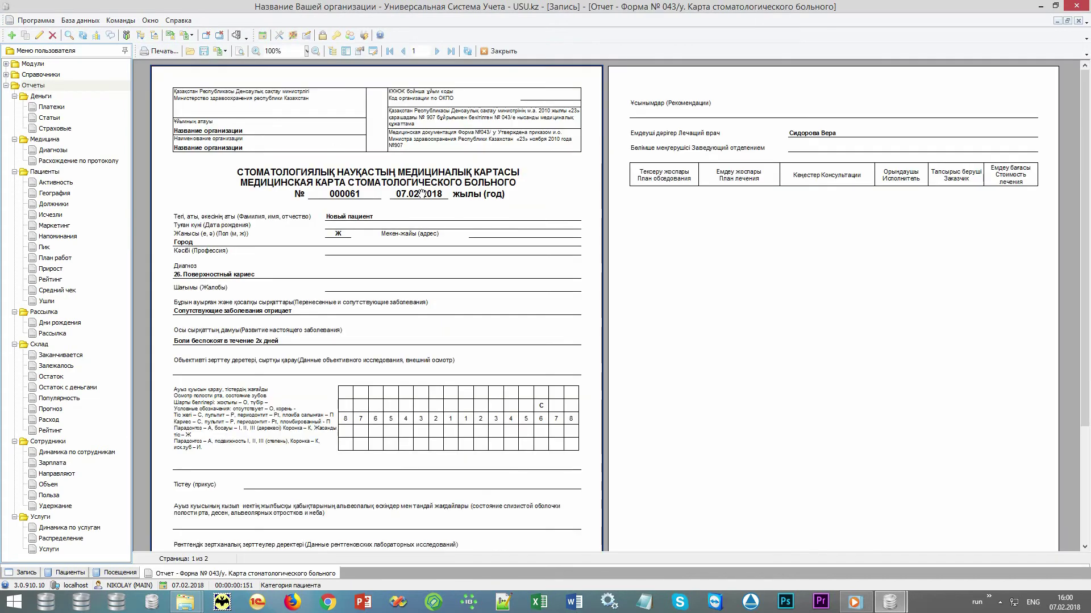
pyautogui.scroll(2, 421, 193)
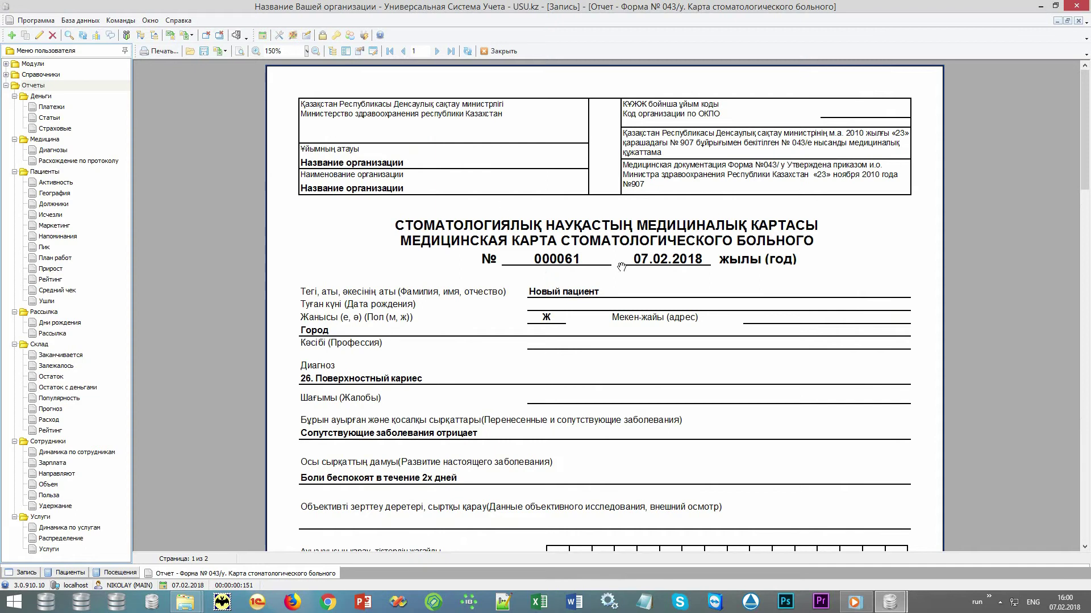
pyautogui.moveTo(924, 490); pyautogui.dragTo(926, 347)
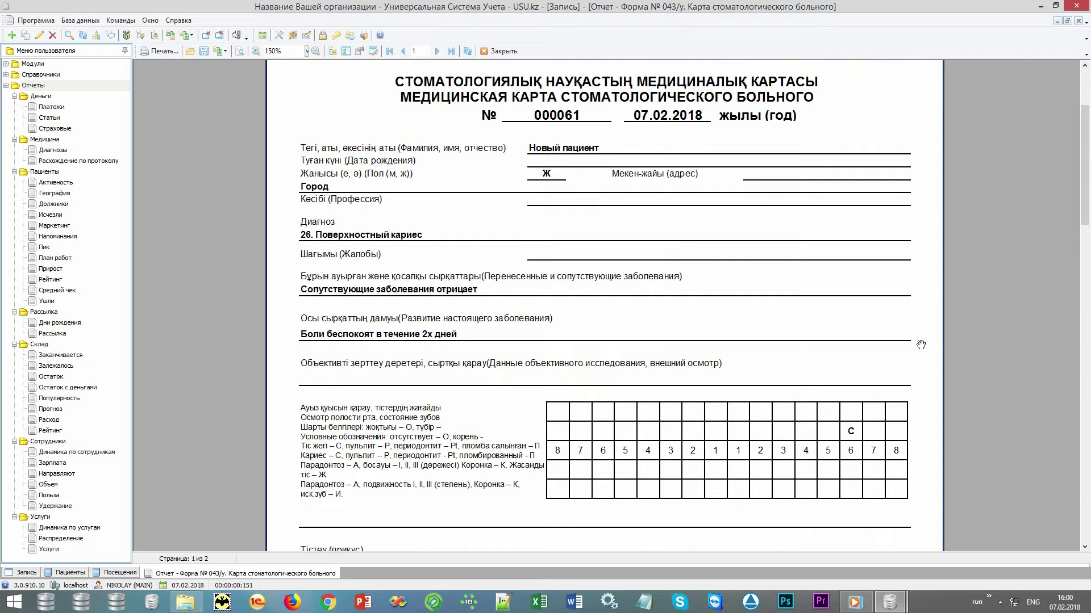
pyautogui.click(503, 51)
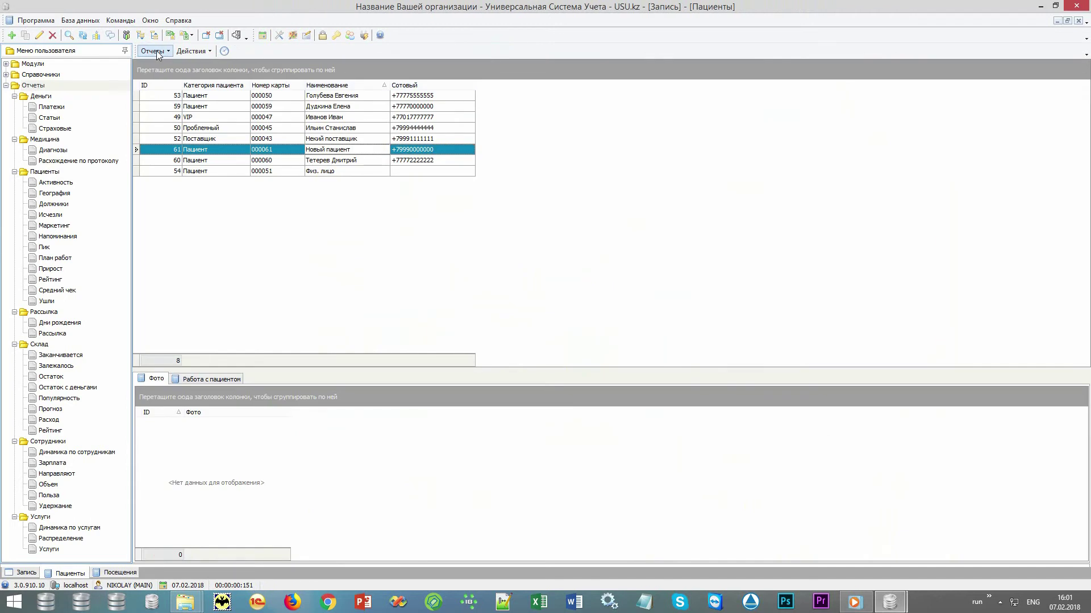
pyautogui.click(157, 52)
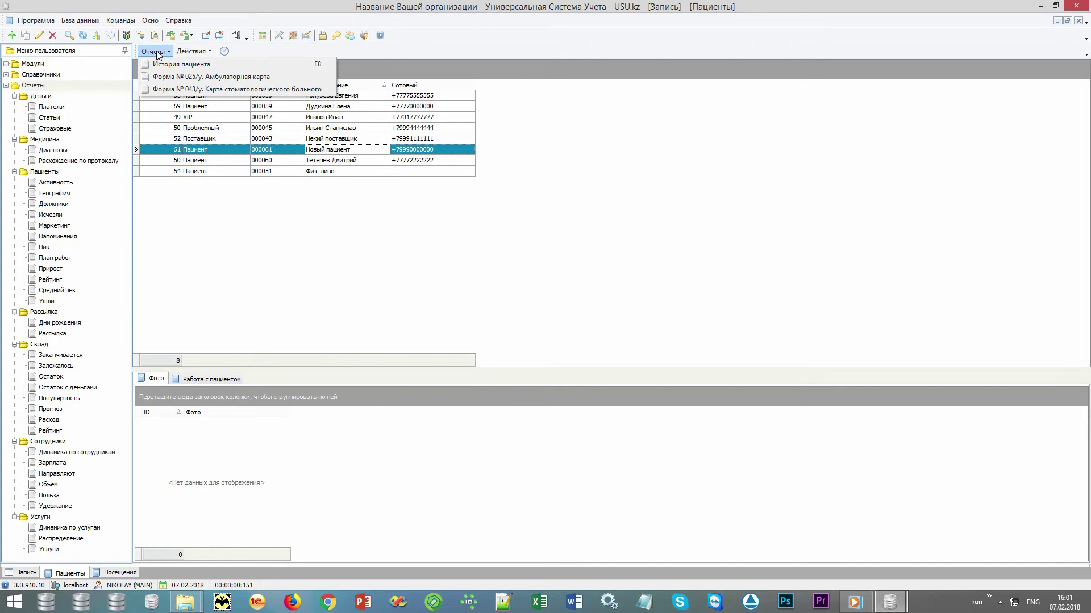
pyautogui.click(156, 50)
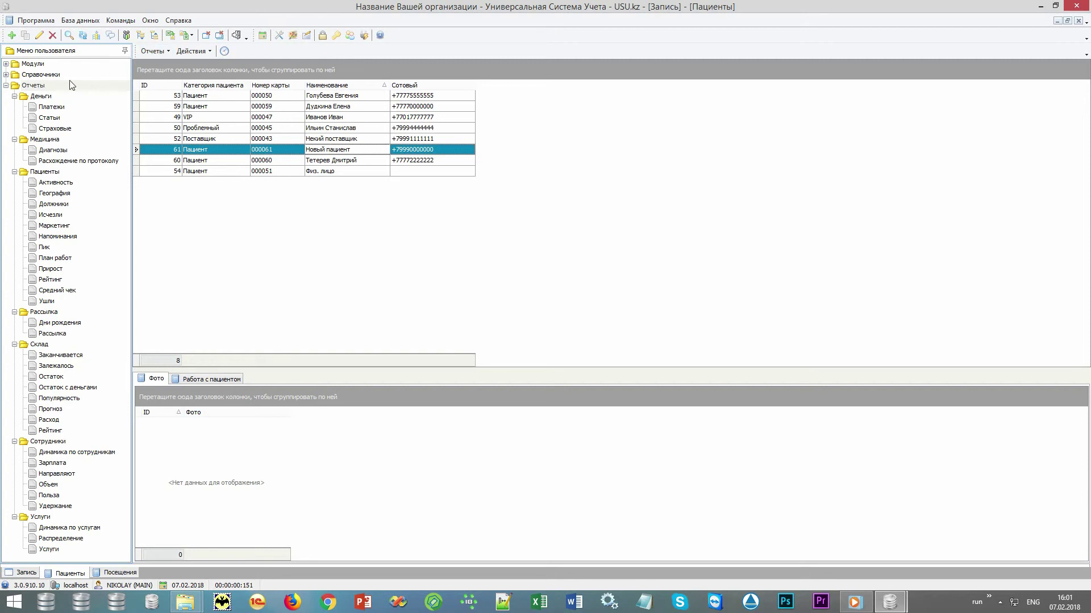
# Collapse the «Медицина», «Деньги», «Рассылка», «Склад», «Сотрудники» and «Услуги» report groups, leaving only «Пациенты» expanded
pyautogui.click(48, 87)
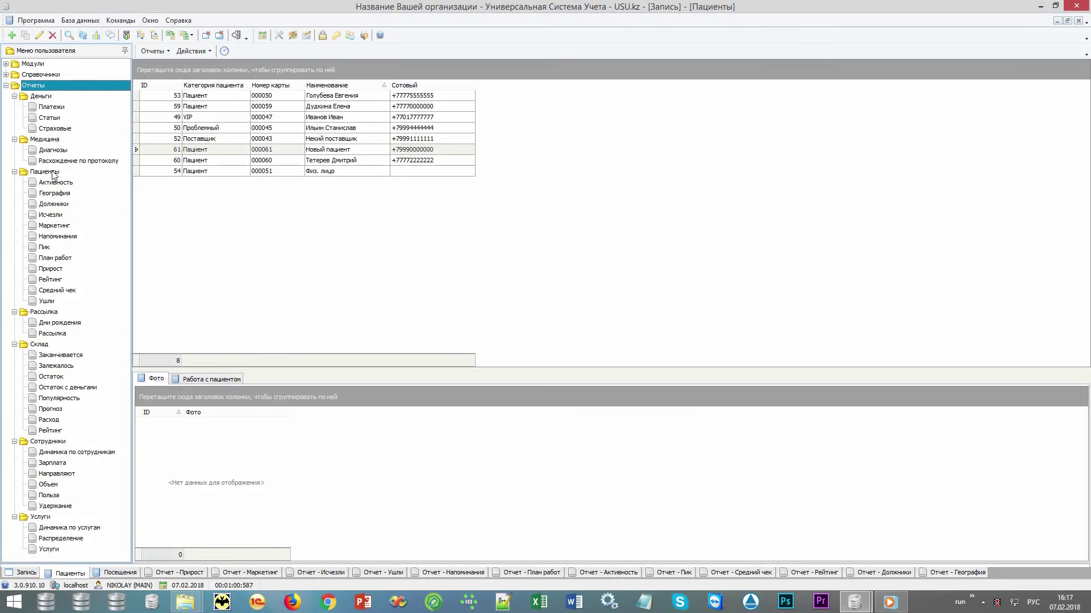
pyautogui.click(53, 171)
pyautogui.click(14, 140)
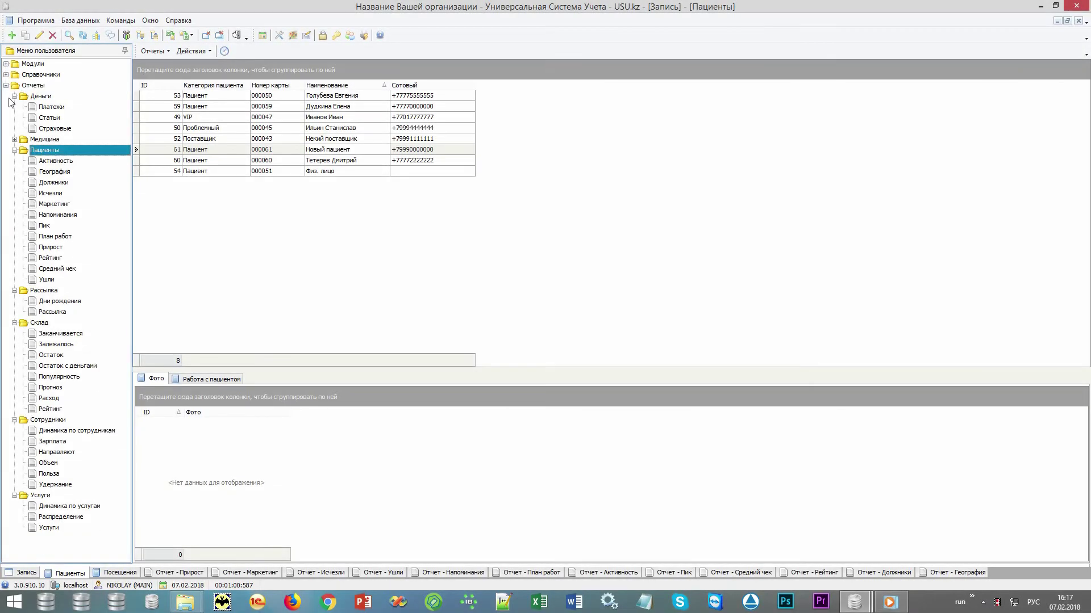
pyautogui.click(14, 96)
pyautogui.click(14, 258)
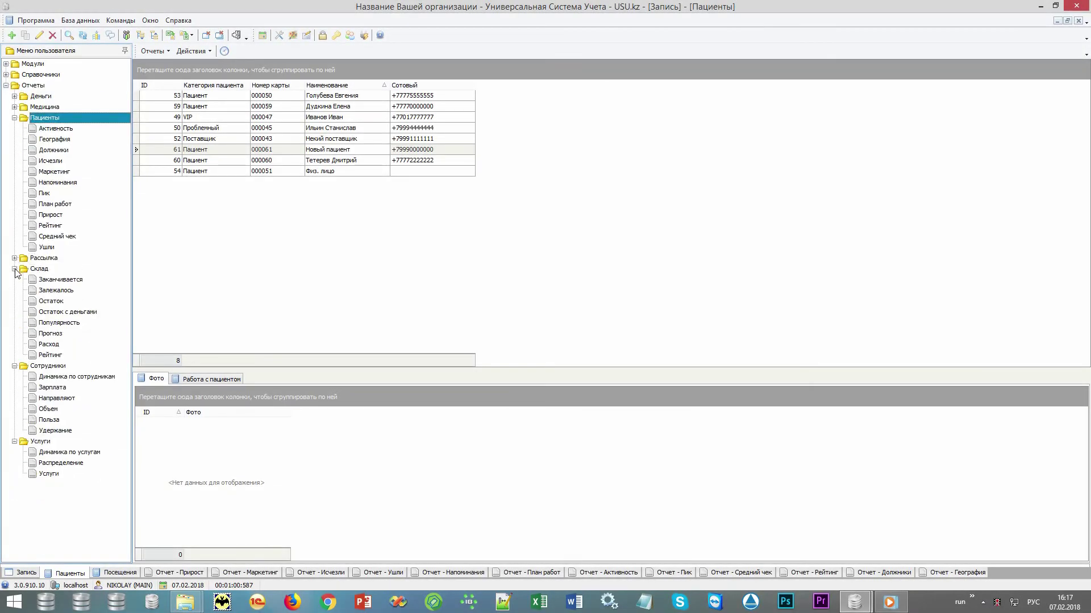
pyautogui.click(14, 269)
pyautogui.click(14, 280)
pyautogui.click(14, 290)
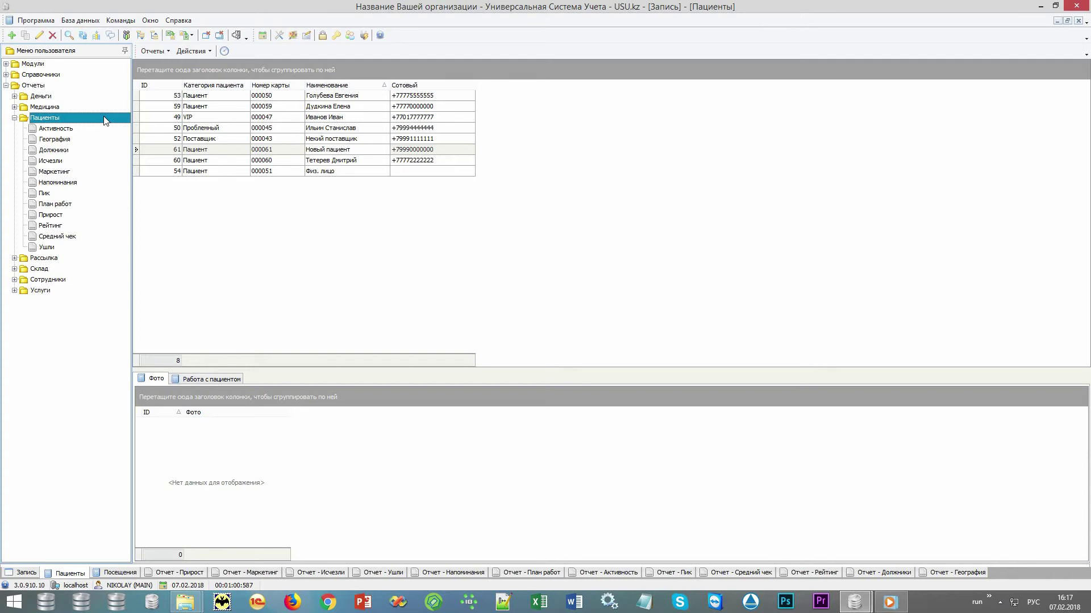
# Review the already generated patient reports «Прирост», «Маркетинг», «Исчезли», «Ушли» and «Напоминания» one after another
pyautogui.click(82, 220)
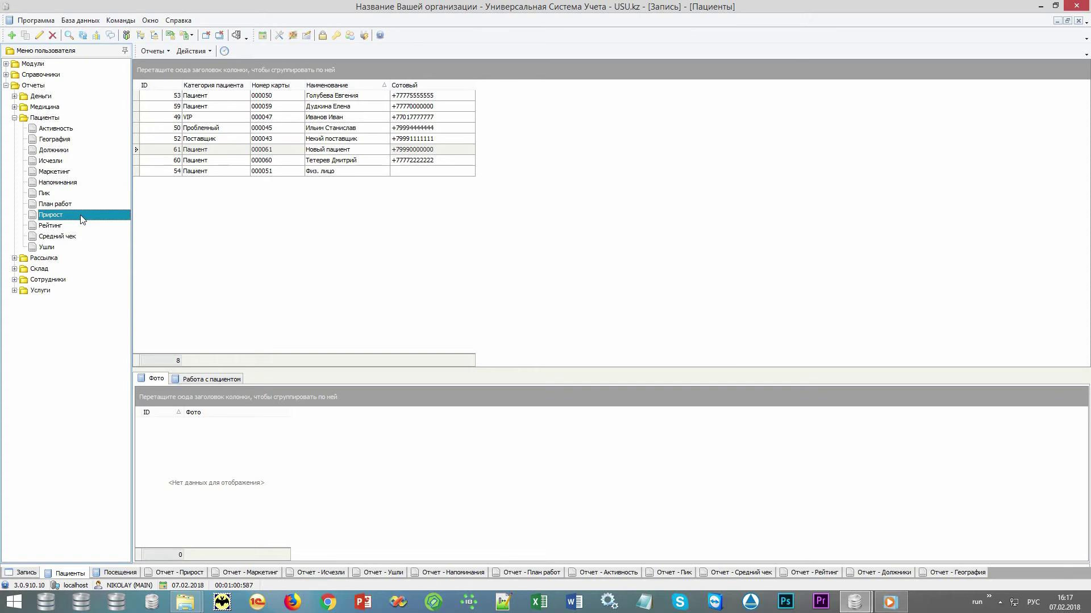
pyautogui.click(175, 574)
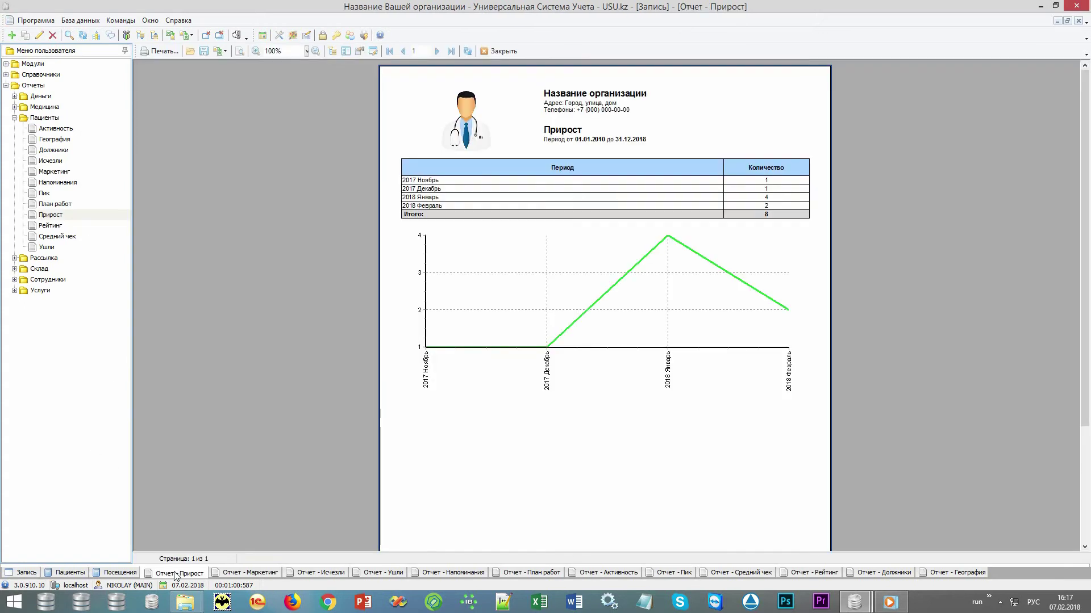
pyautogui.click(255, 573)
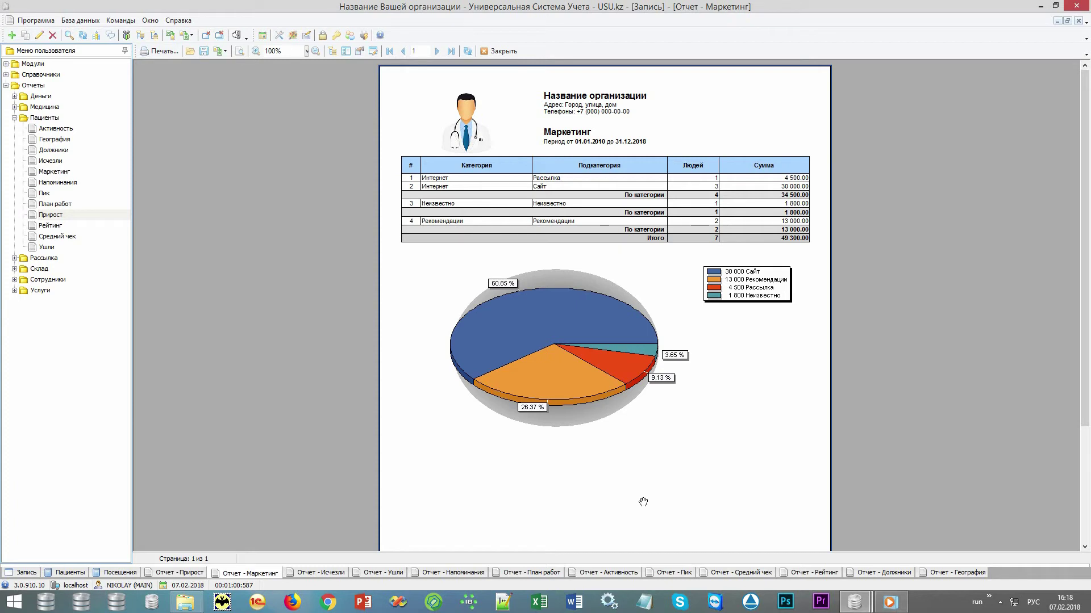
pyautogui.click(321, 574)
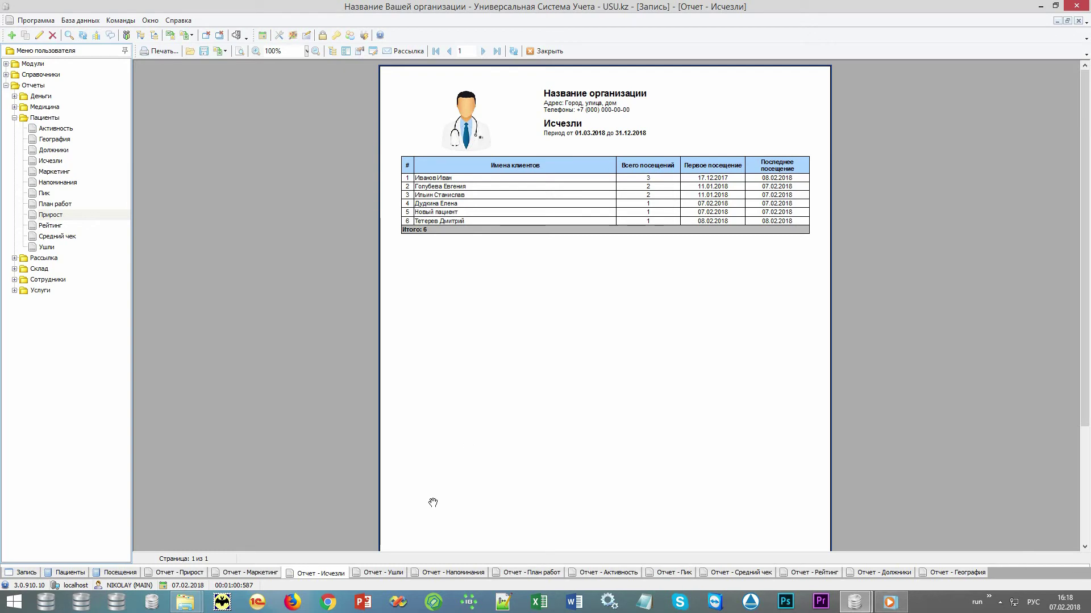
pyautogui.click(377, 573)
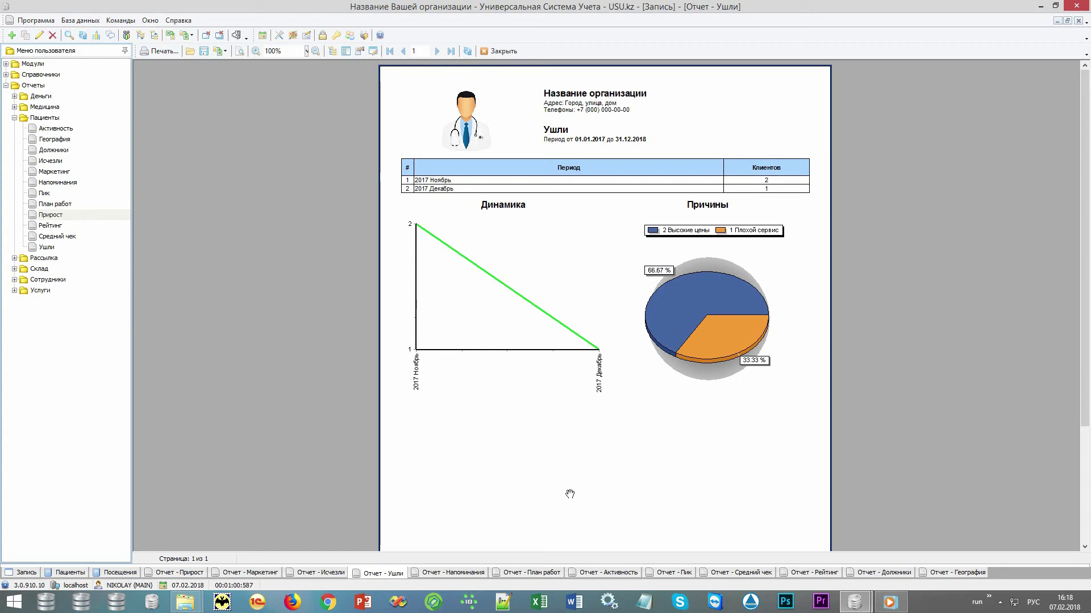
pyautogui.click(449, 573)
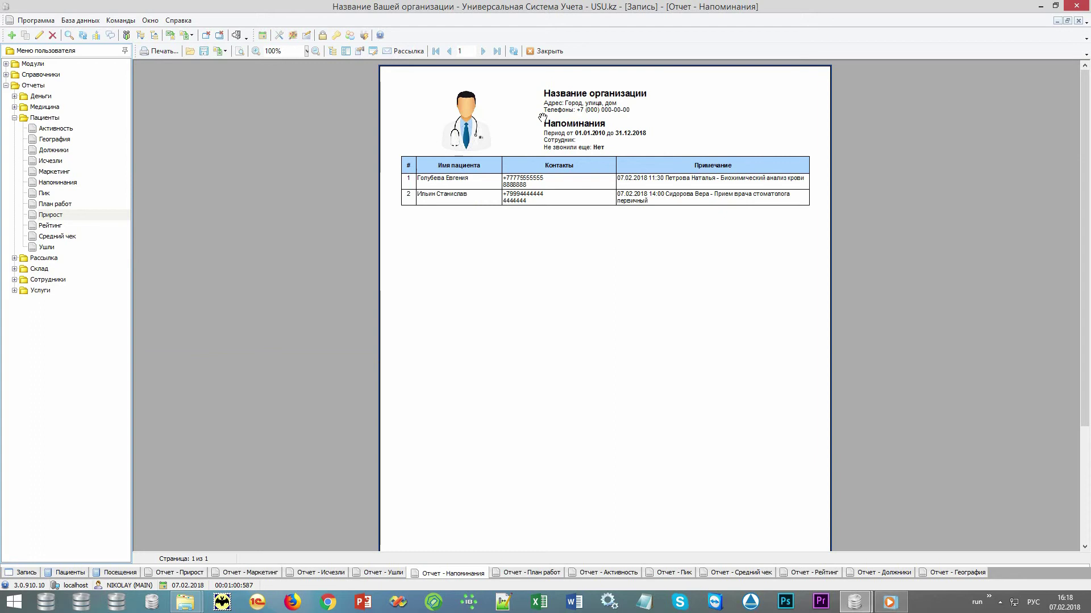